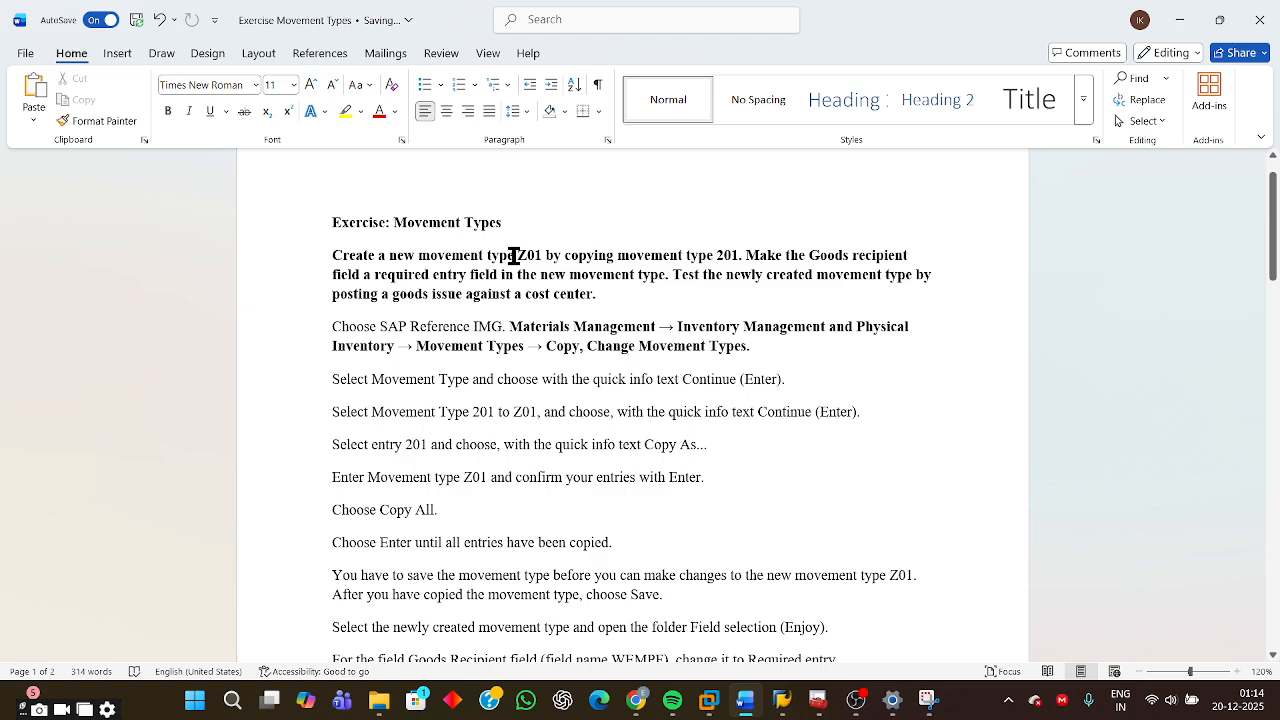
- Read the exercise task for movement type Z01 and the IMG path to Copy, Change Movement Types
drag(330, 256, 763, 289)
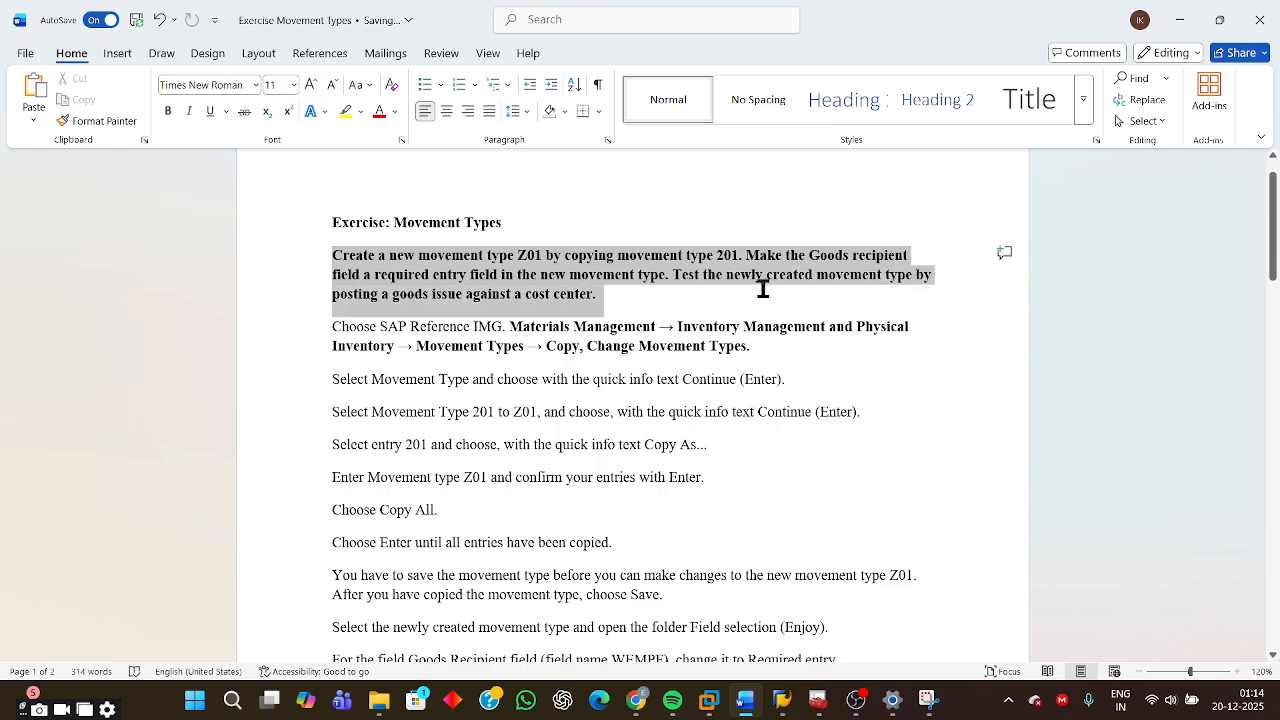
click(688, 328)
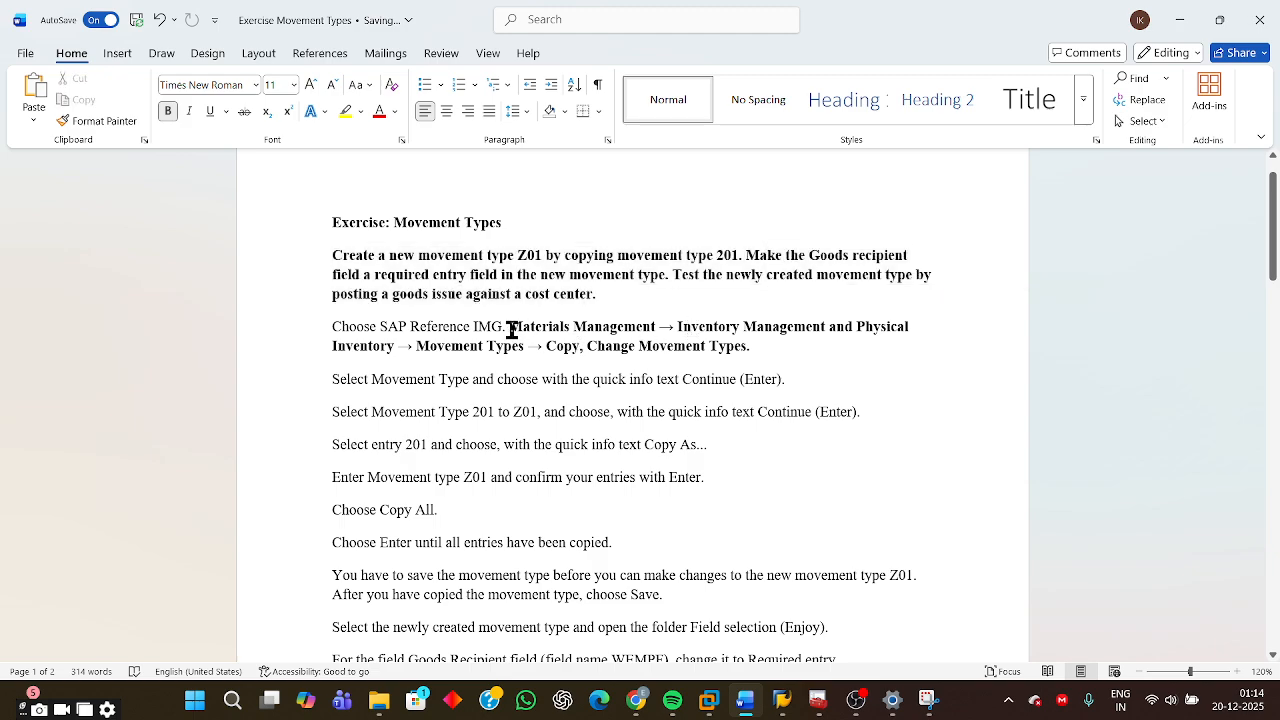
drag(510, 329, 766, 349)
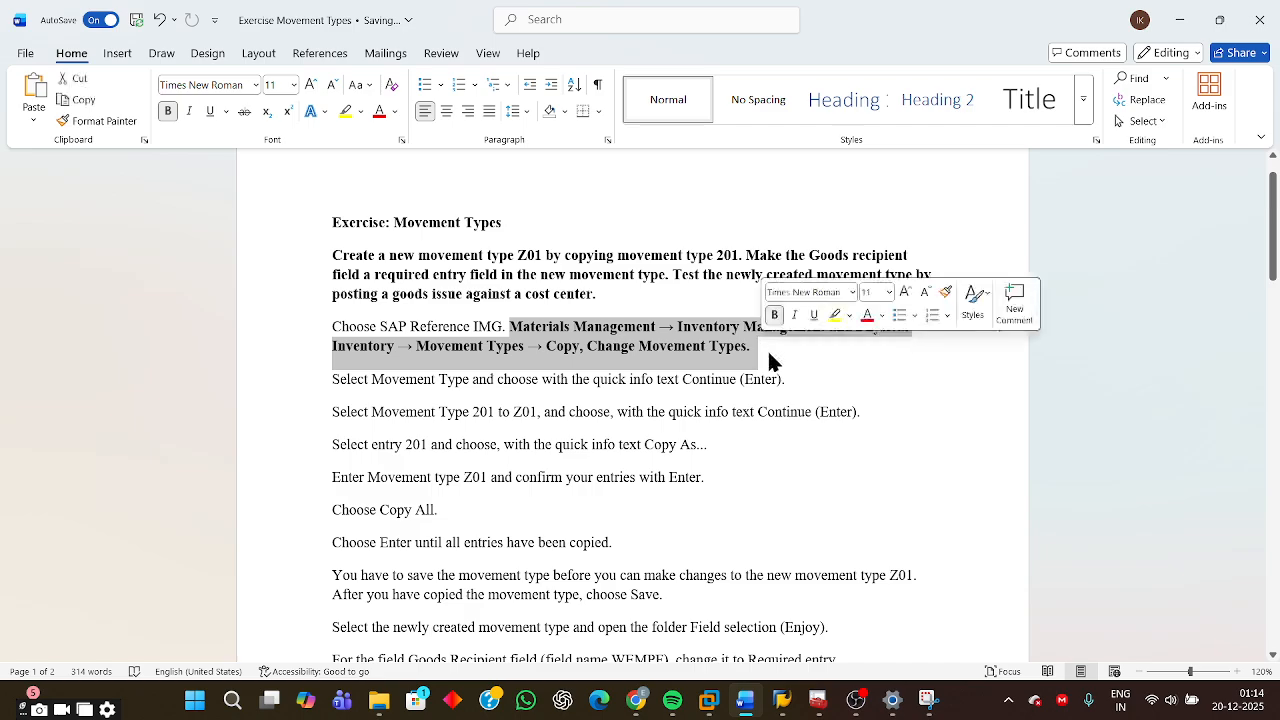
- Switch to the SAP Easy Access session and open the SAP Reference IMG through transaction SPRO
mouse_move(781, 700)
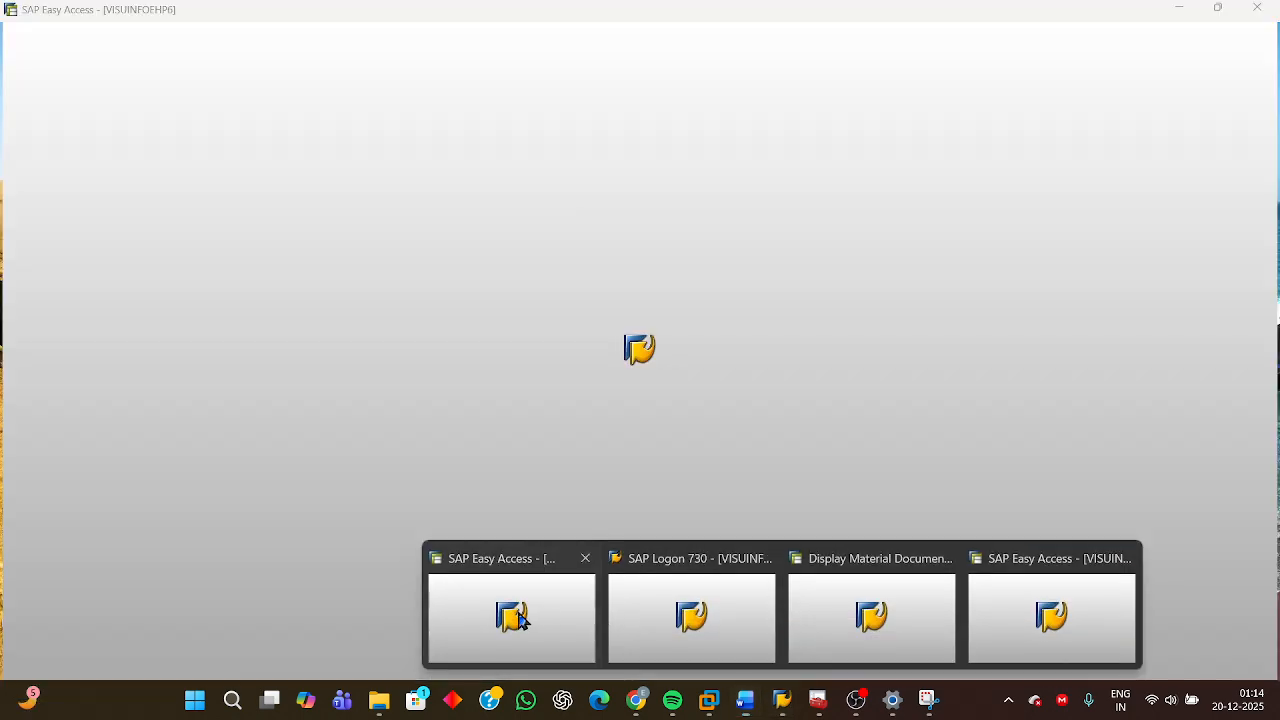
click(510, 615)
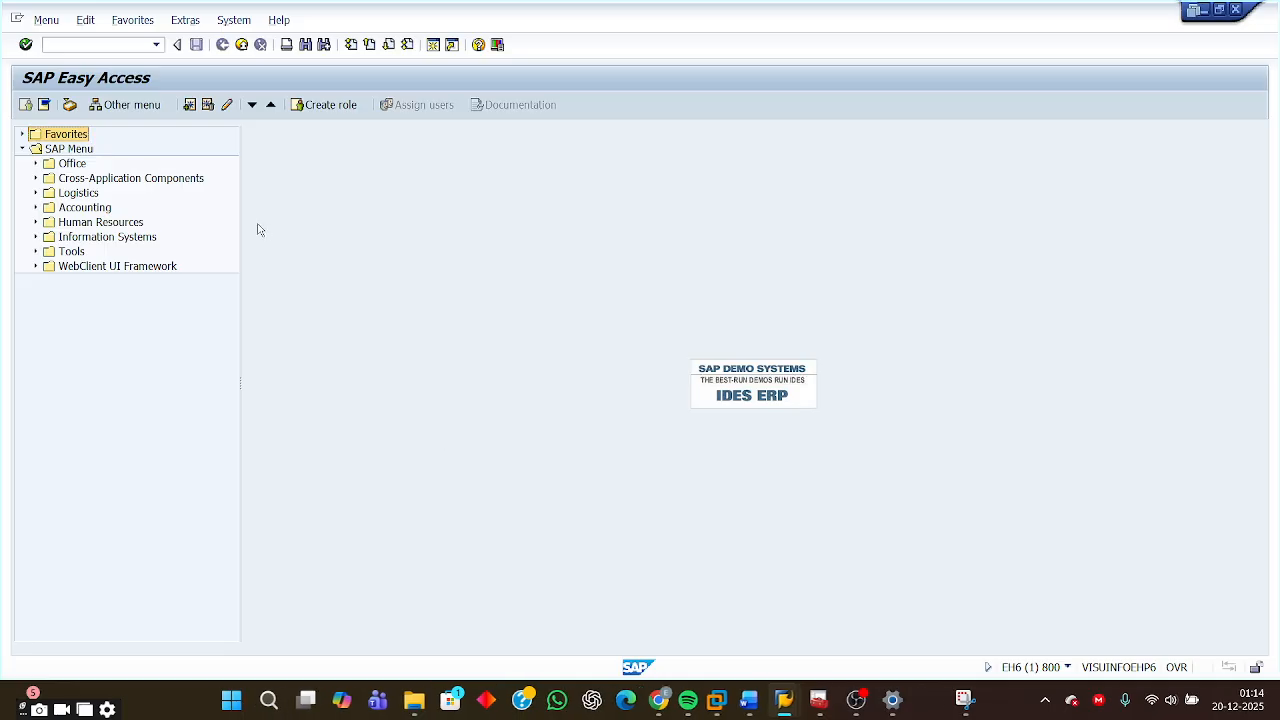
click(156, 44)
click(110, 60)
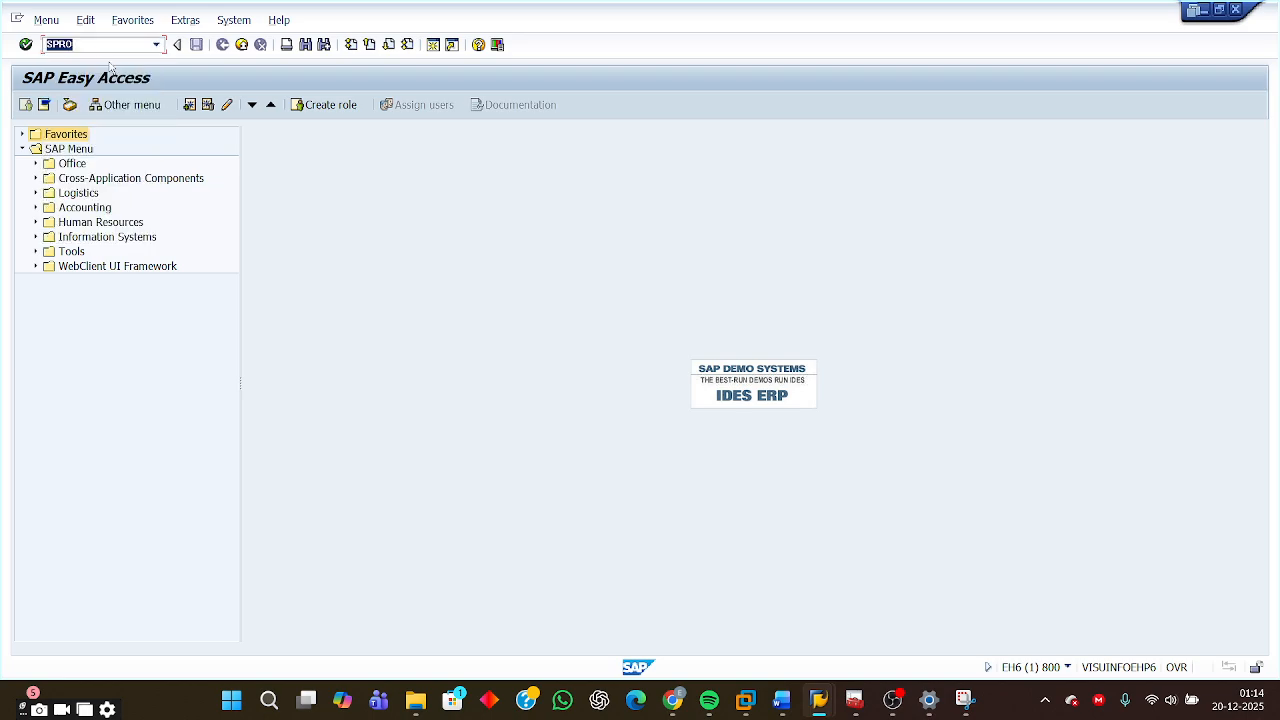
key(Return)
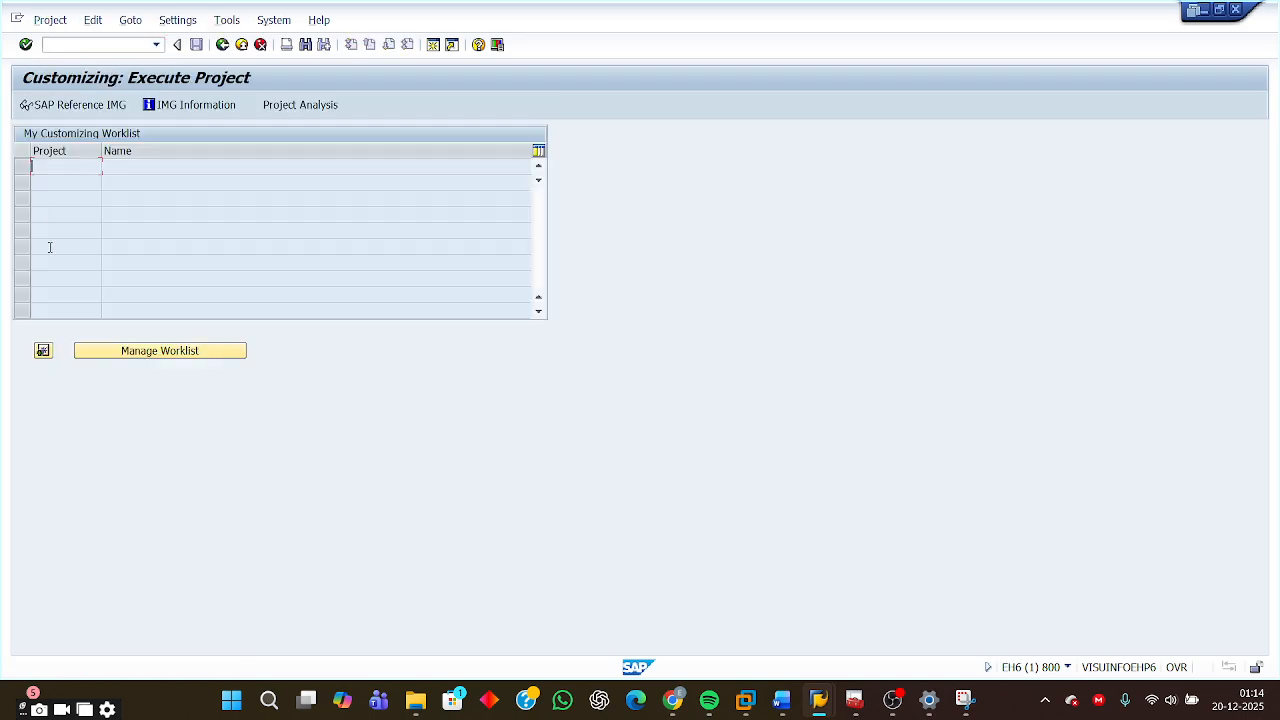
click(87, 106)
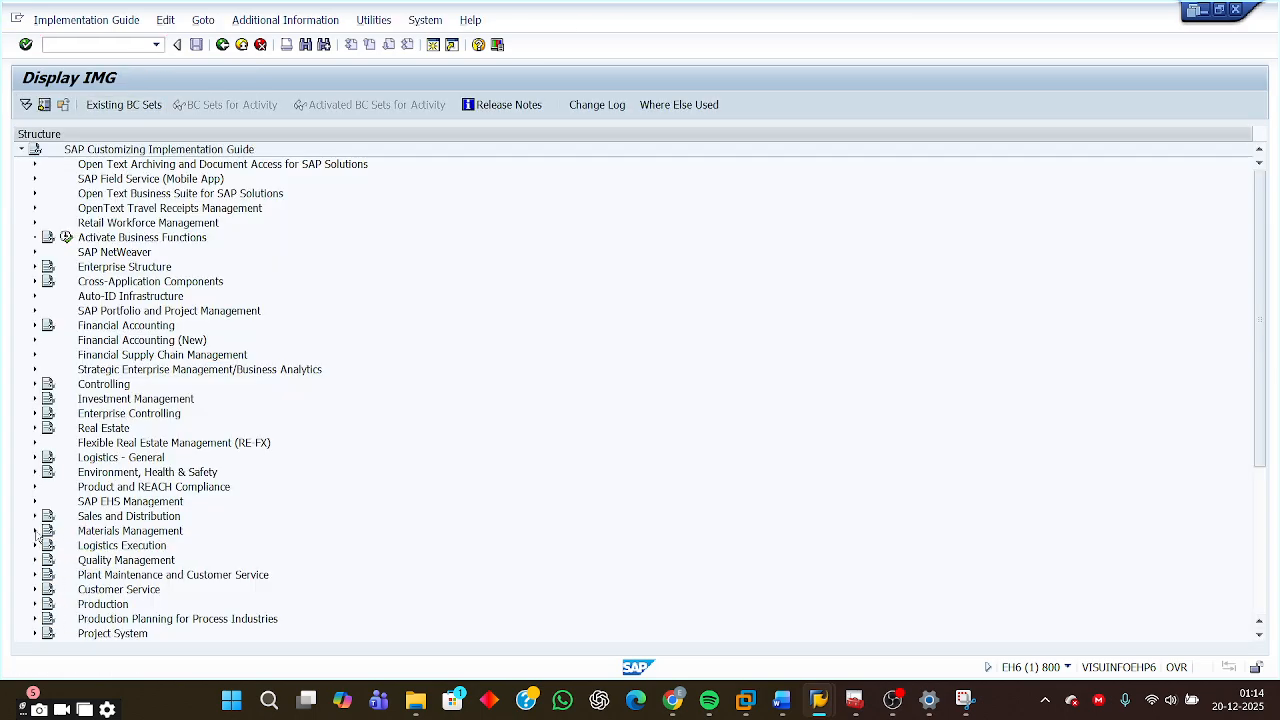
- Open the Copy, Change Movement Types activity under Materials Management, Inventory Management and Physical Inventory, Movement Types
click(35, 531)
scroll(60, 520, down, 2)
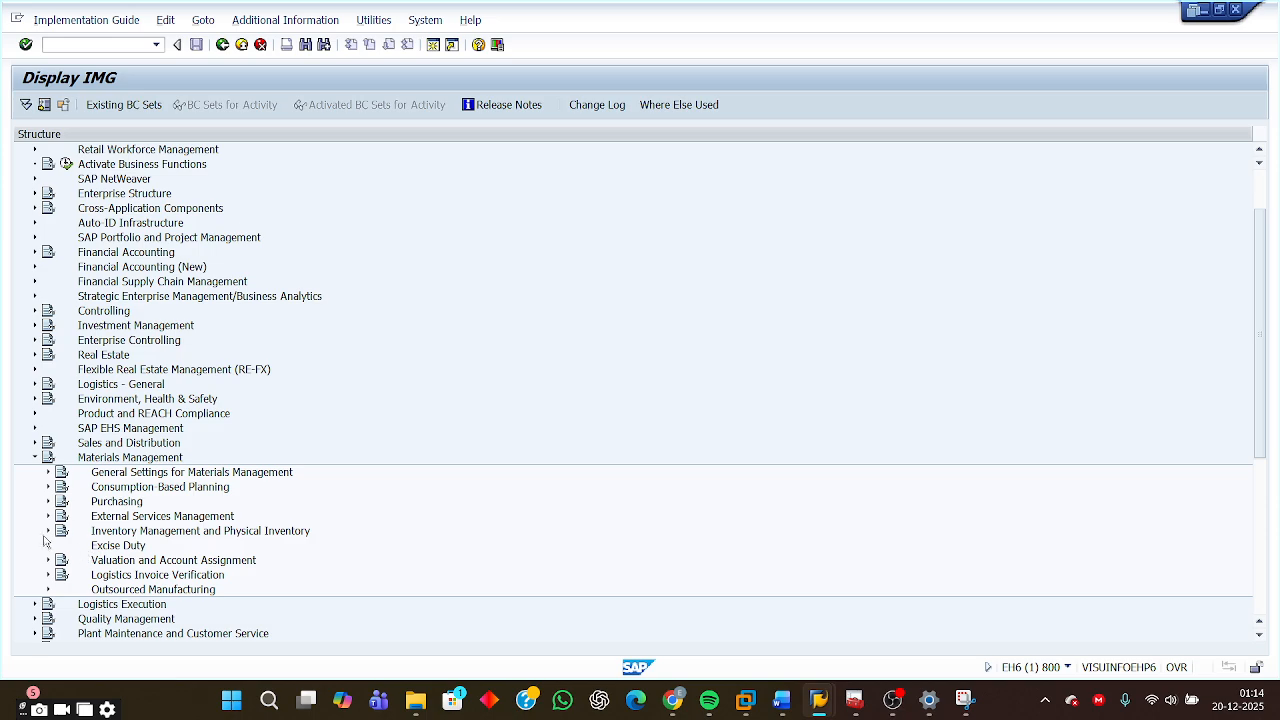
click(48, 531)
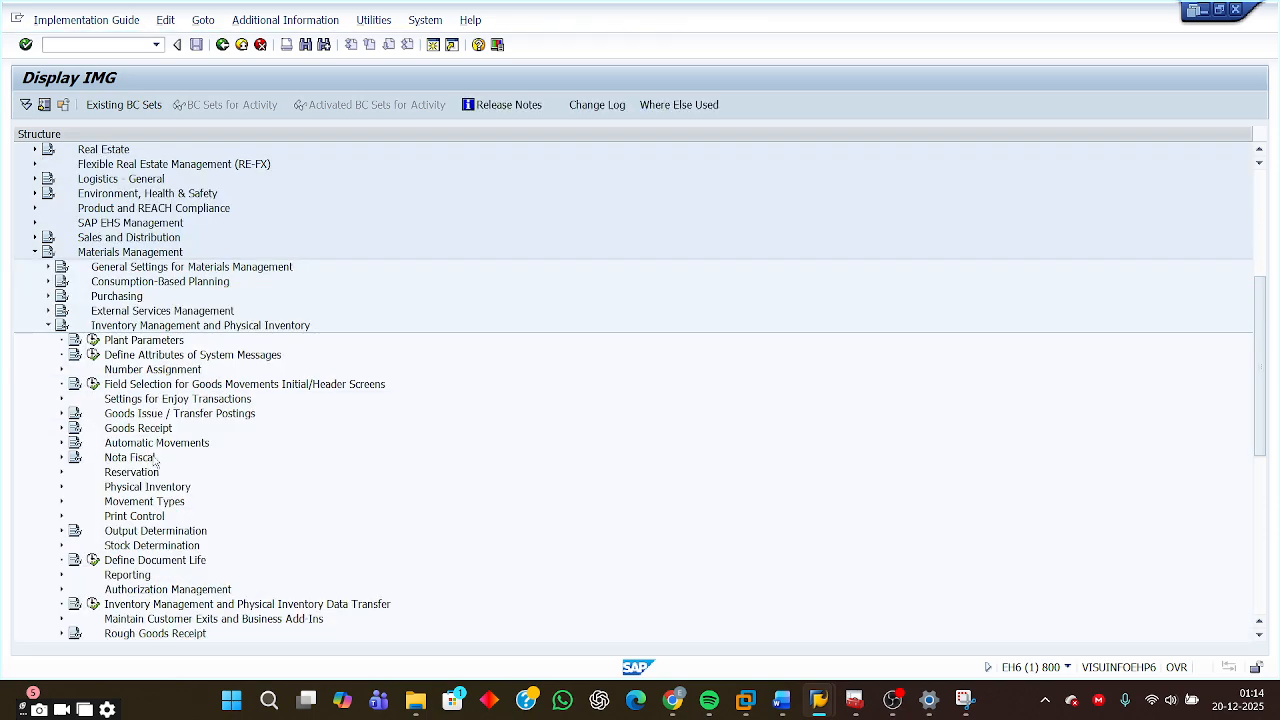
click(148, 502)
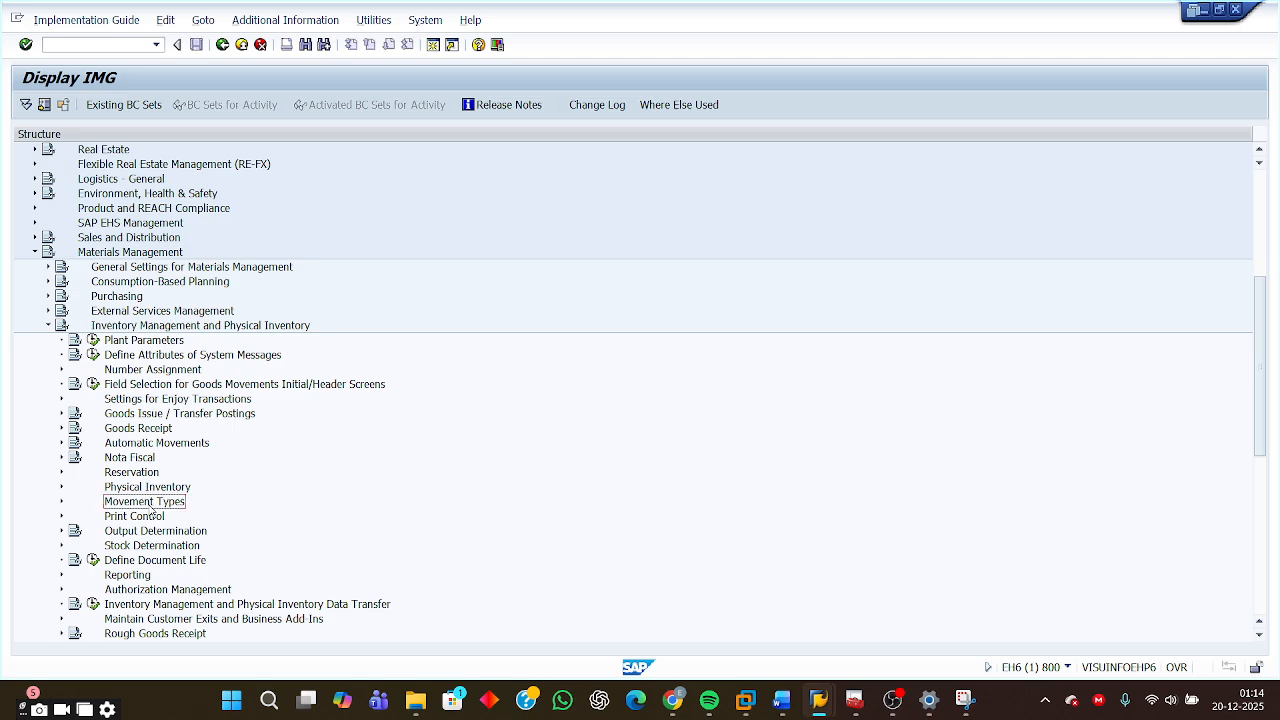
click(61, 502)
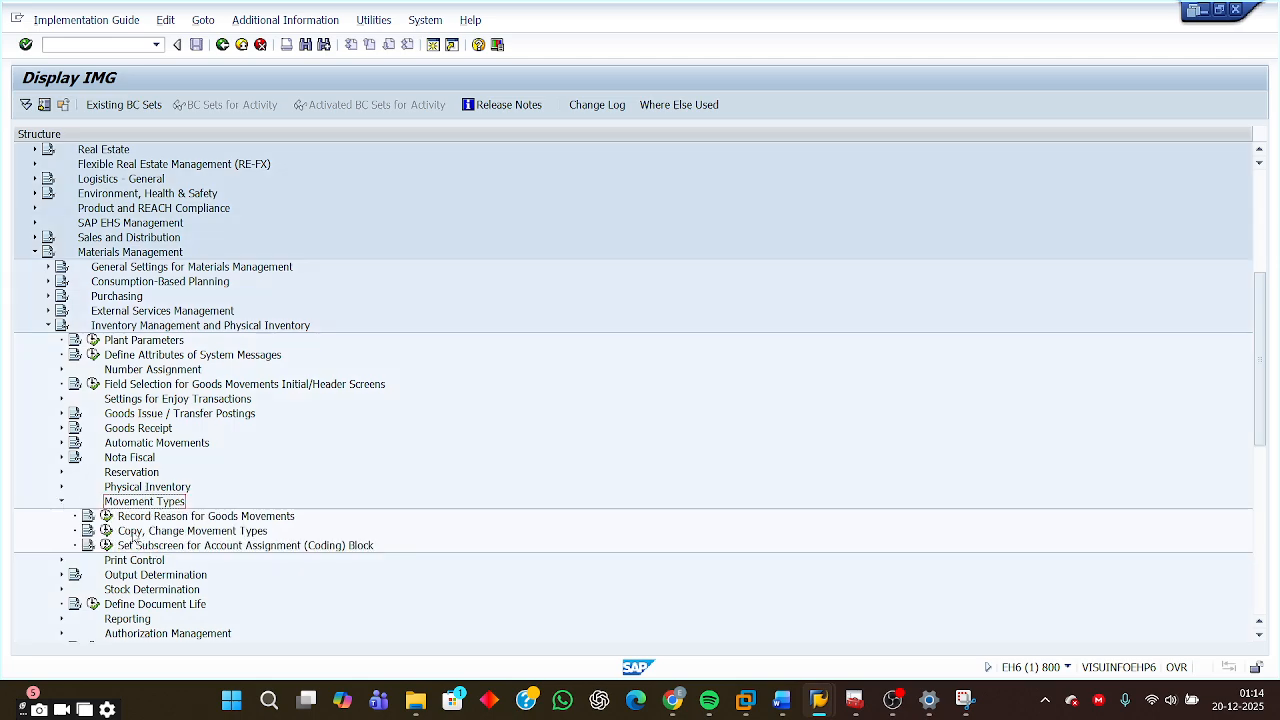
click(133, 531)
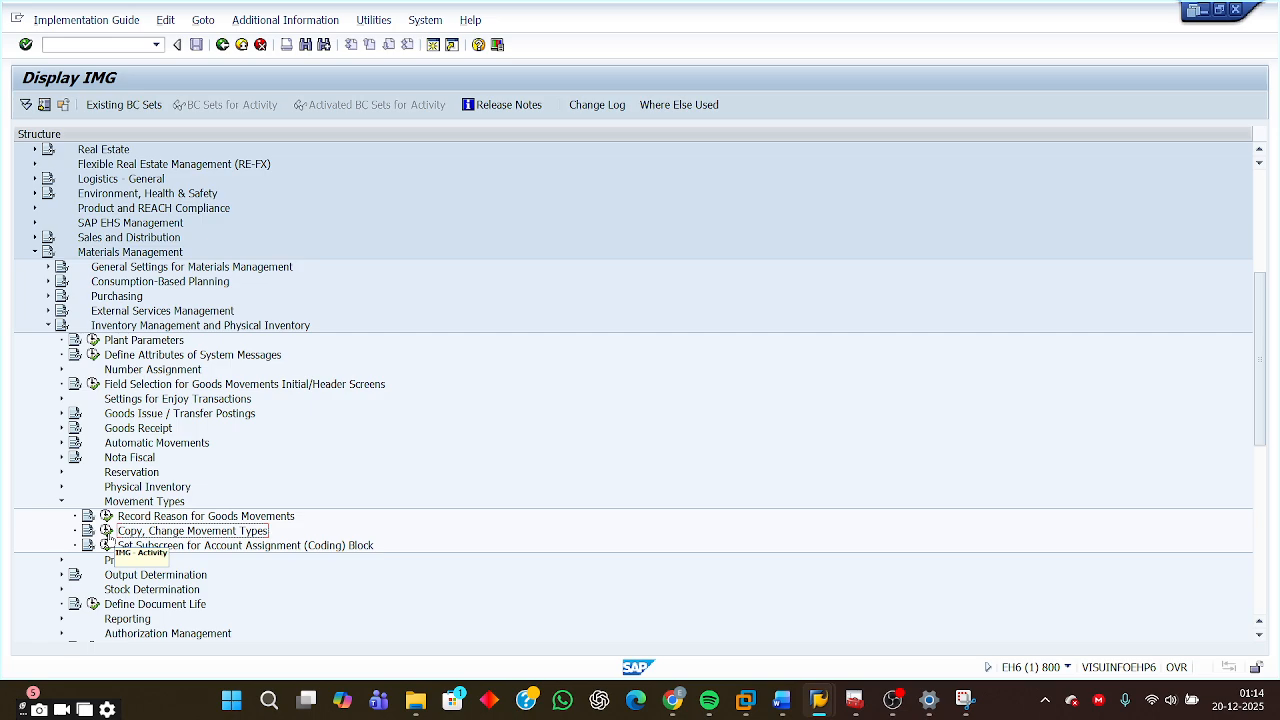
click(107, 531)
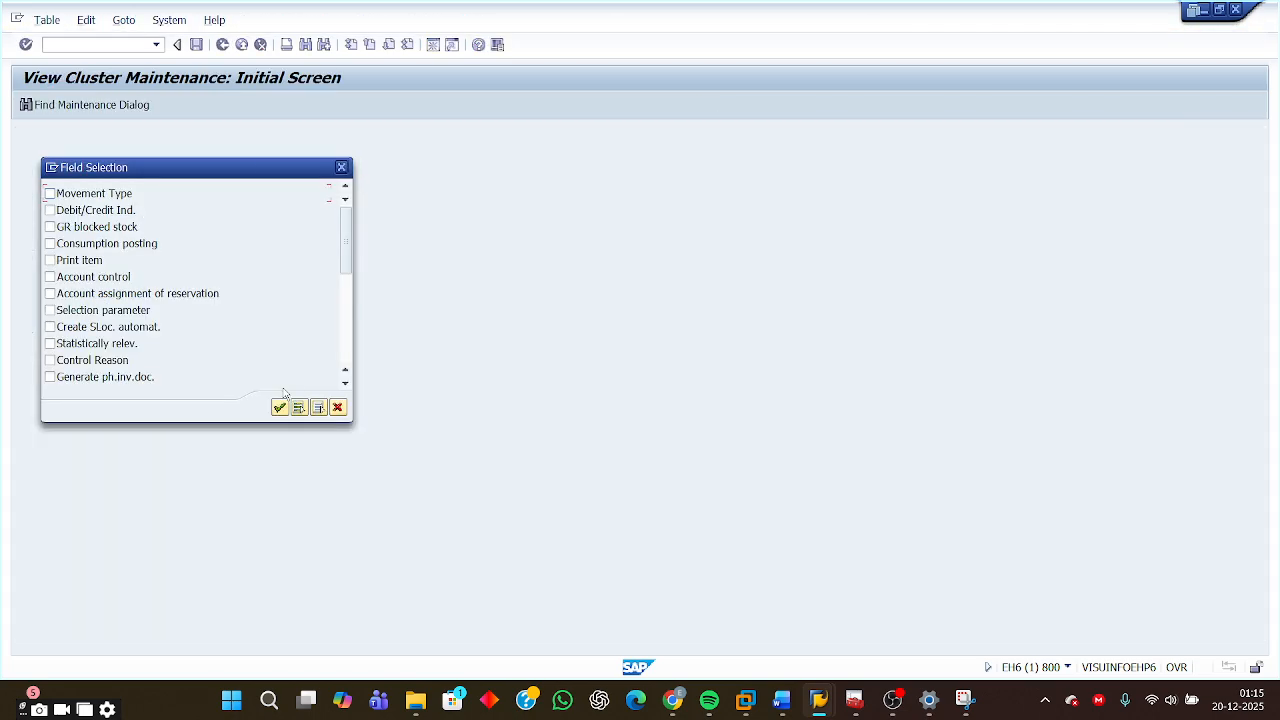
- Select Movement Type as the work area field and restrict the range from 201 to Z01
click(51, 194)
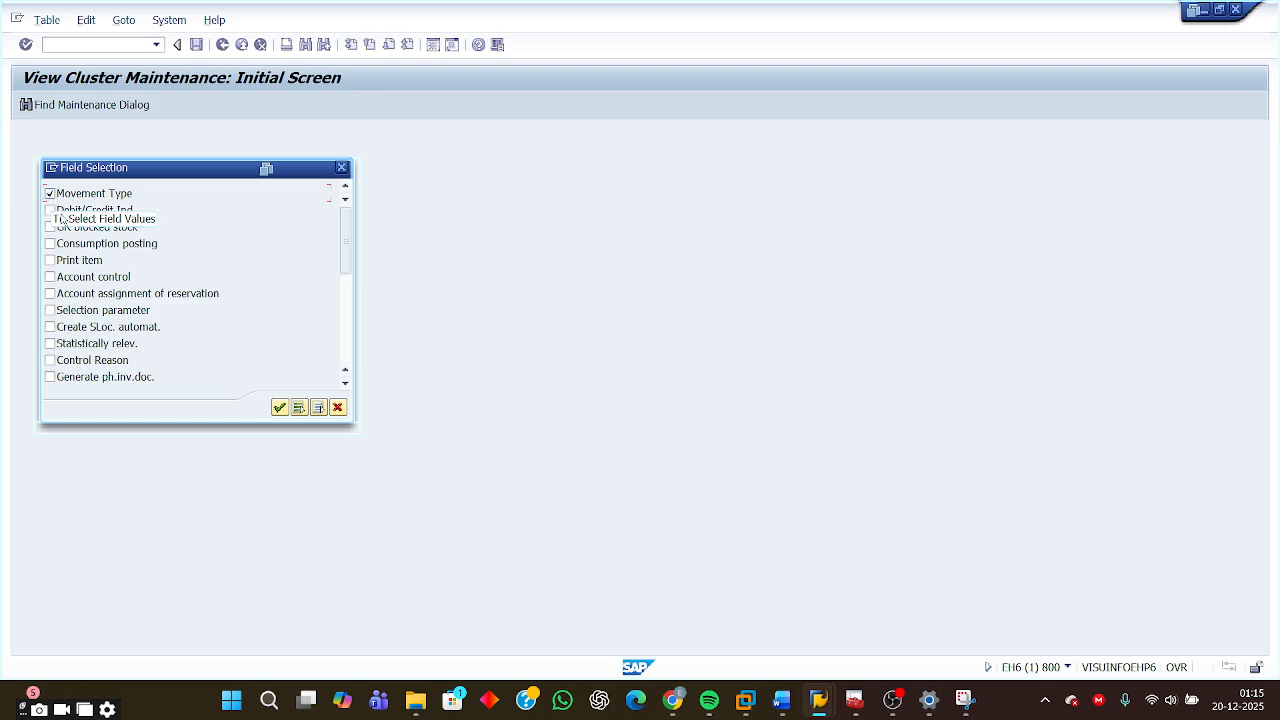
click(279, 408)
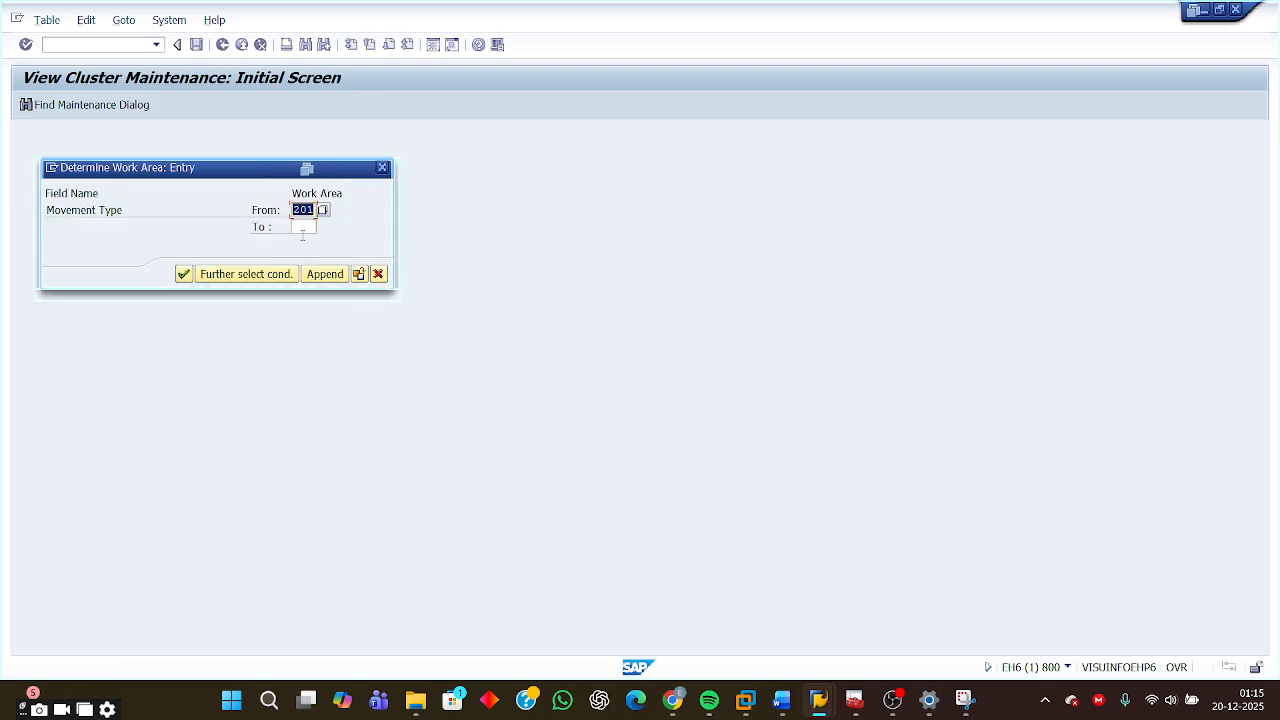
click(301, 226)
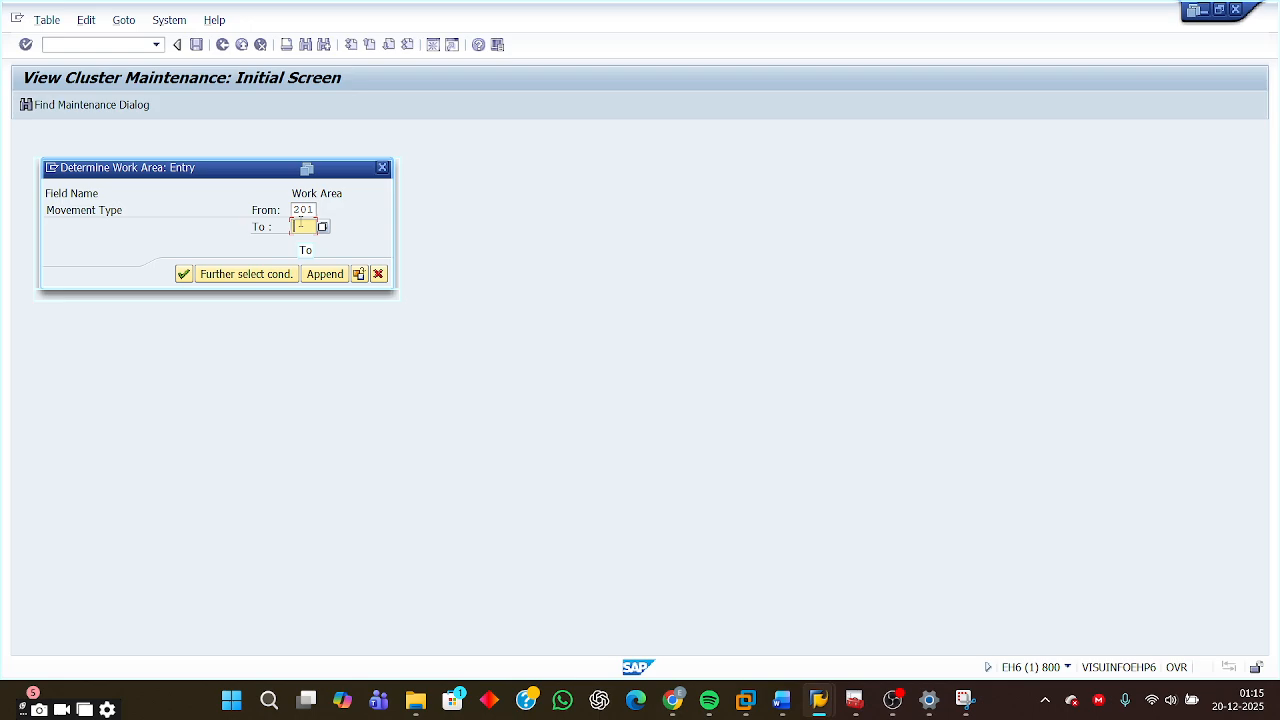
text(2)
click(302, 241)
drag(294, 226, 335, 227)
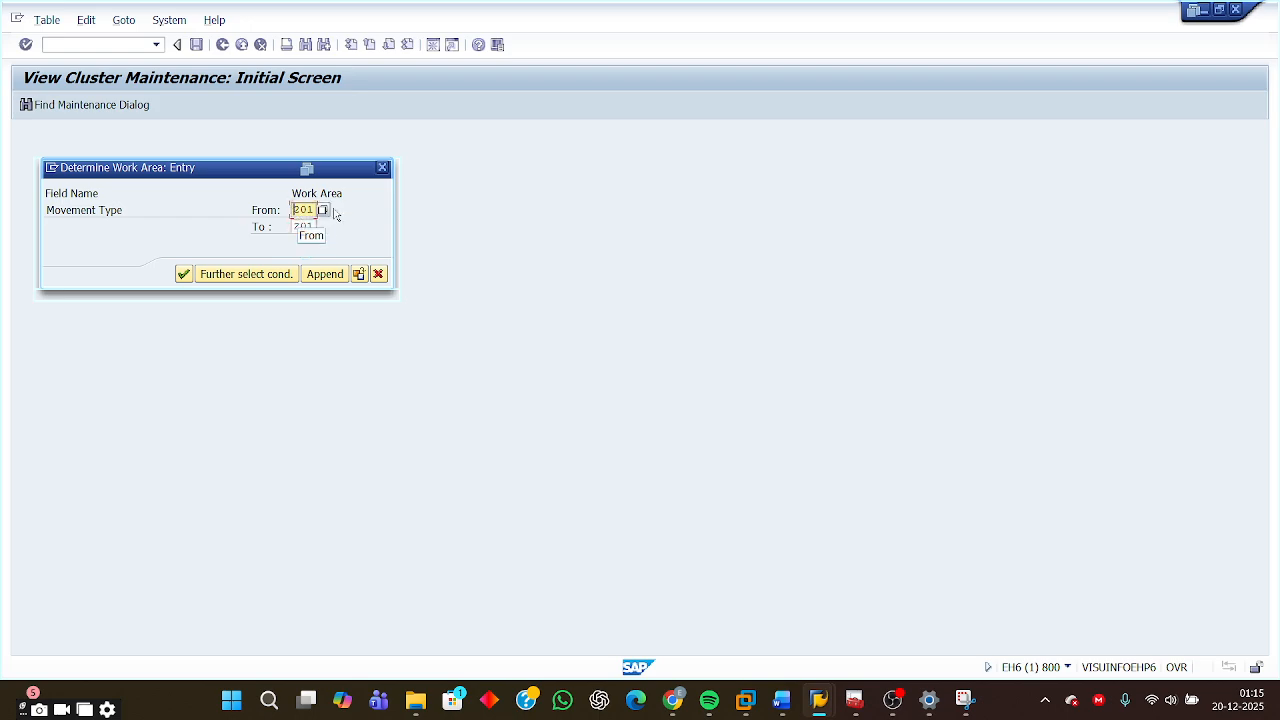
drag(293, 210, 183, 277)
click(188, 276)
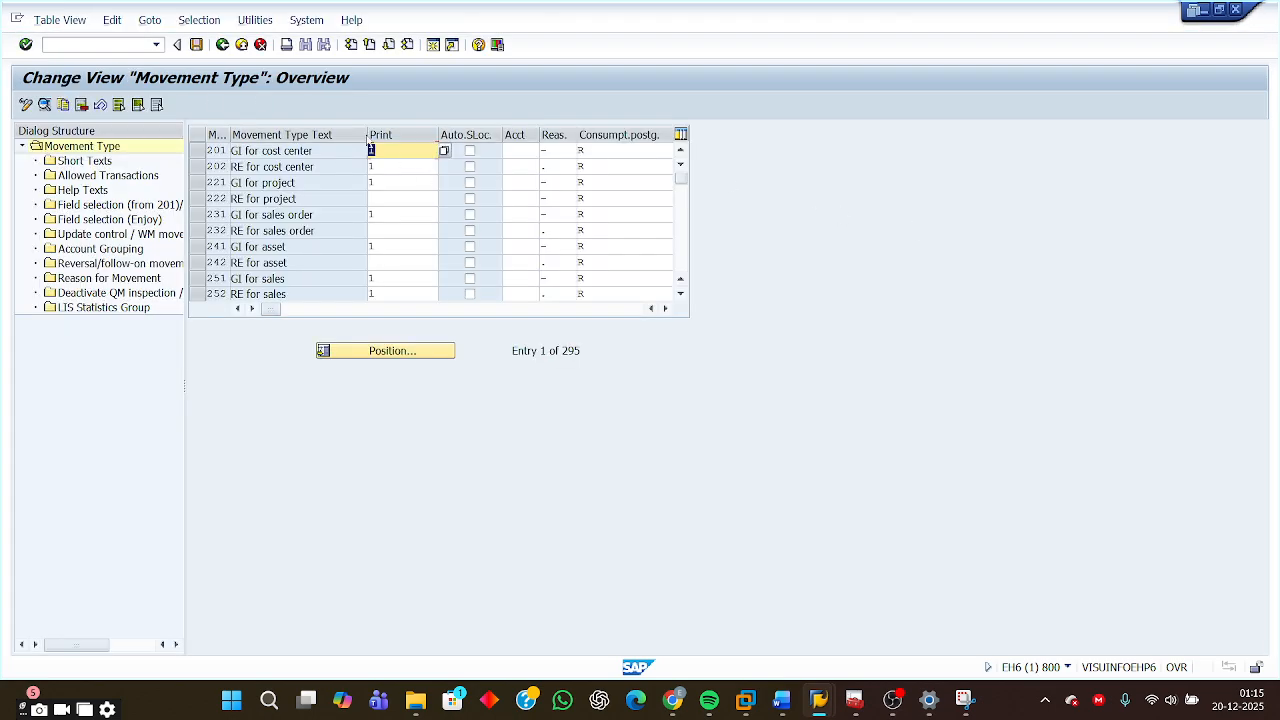
- Copy the movement type 201 entry as Z01 together with all its dependent entries
click(198, 151)
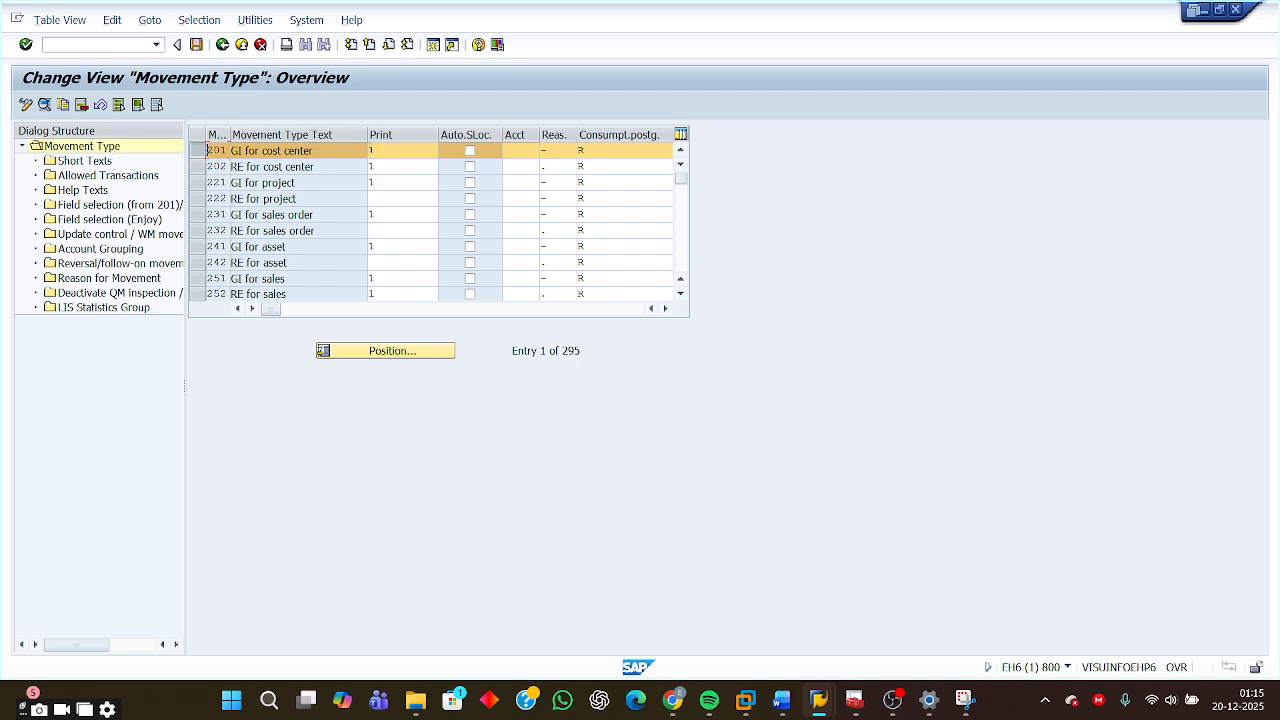
click(62, 105)
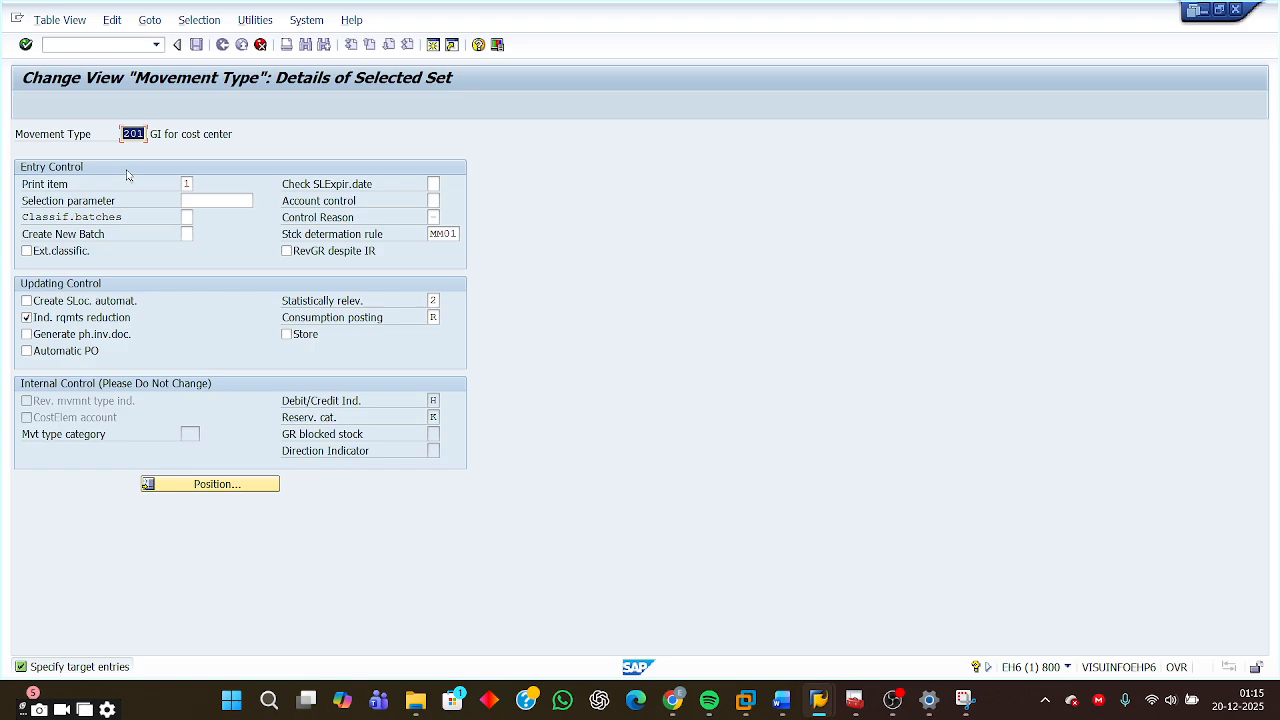
text(Z01)
key(Return)
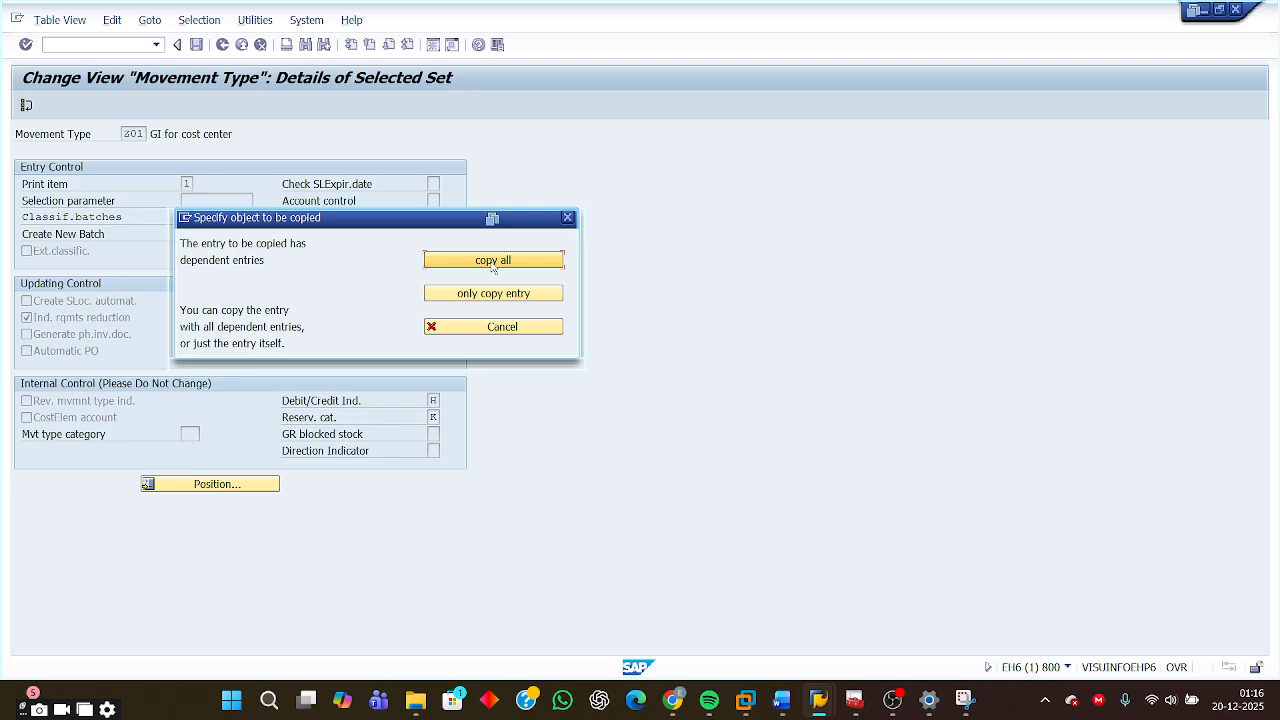
click(493, 261)
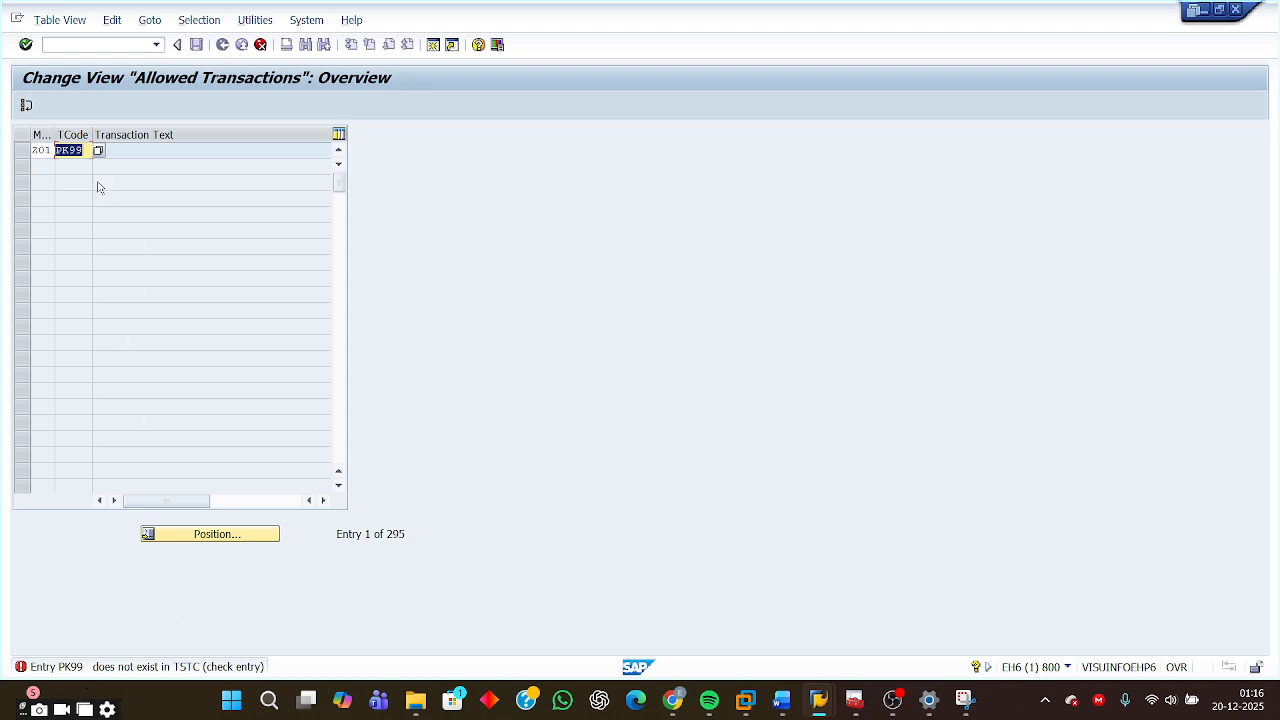
- Clear the PK99 transaction code from the allowed transactions to complete the copy, and save the new movement type
key(BackSpace)
key(Return)
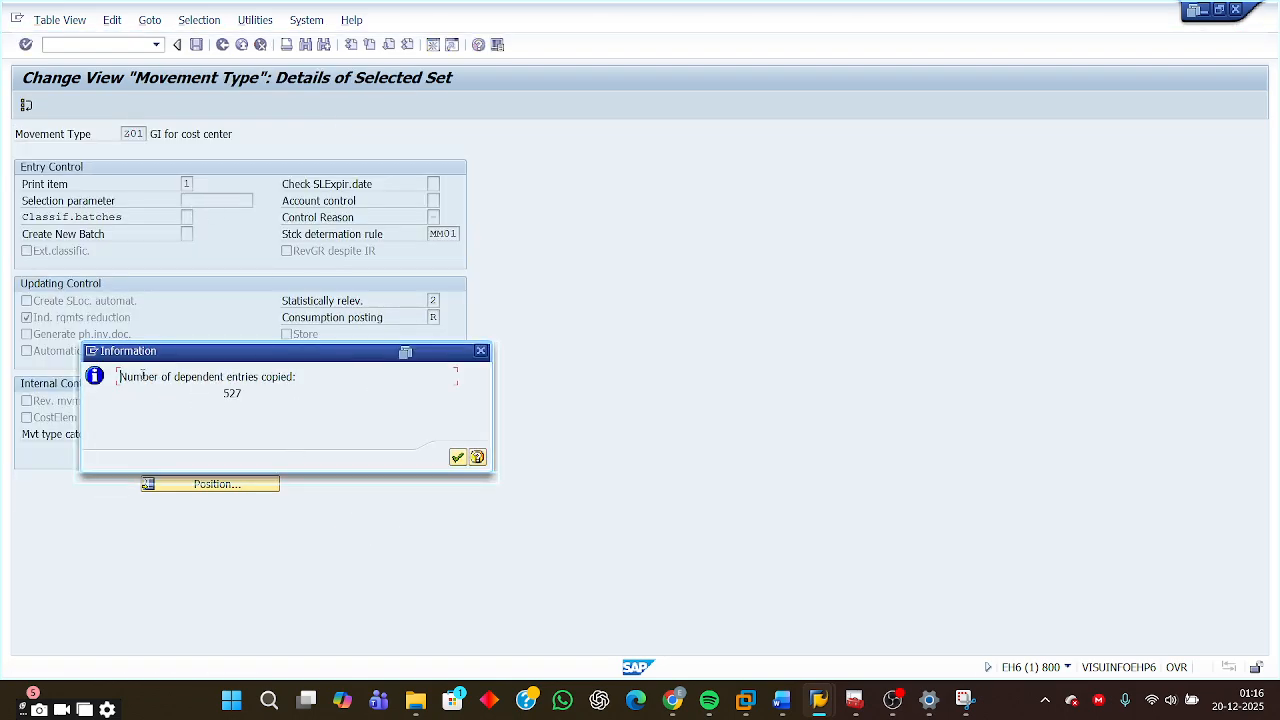
click(456, 458)
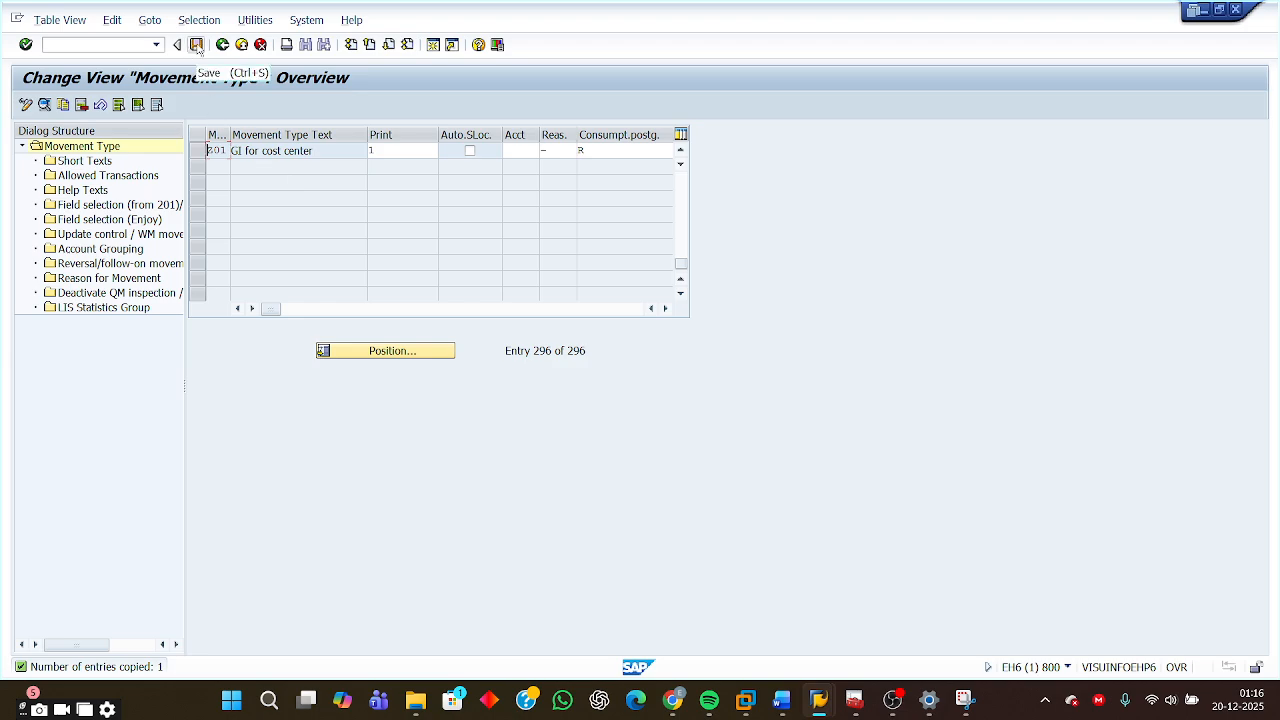
click(197, 46)
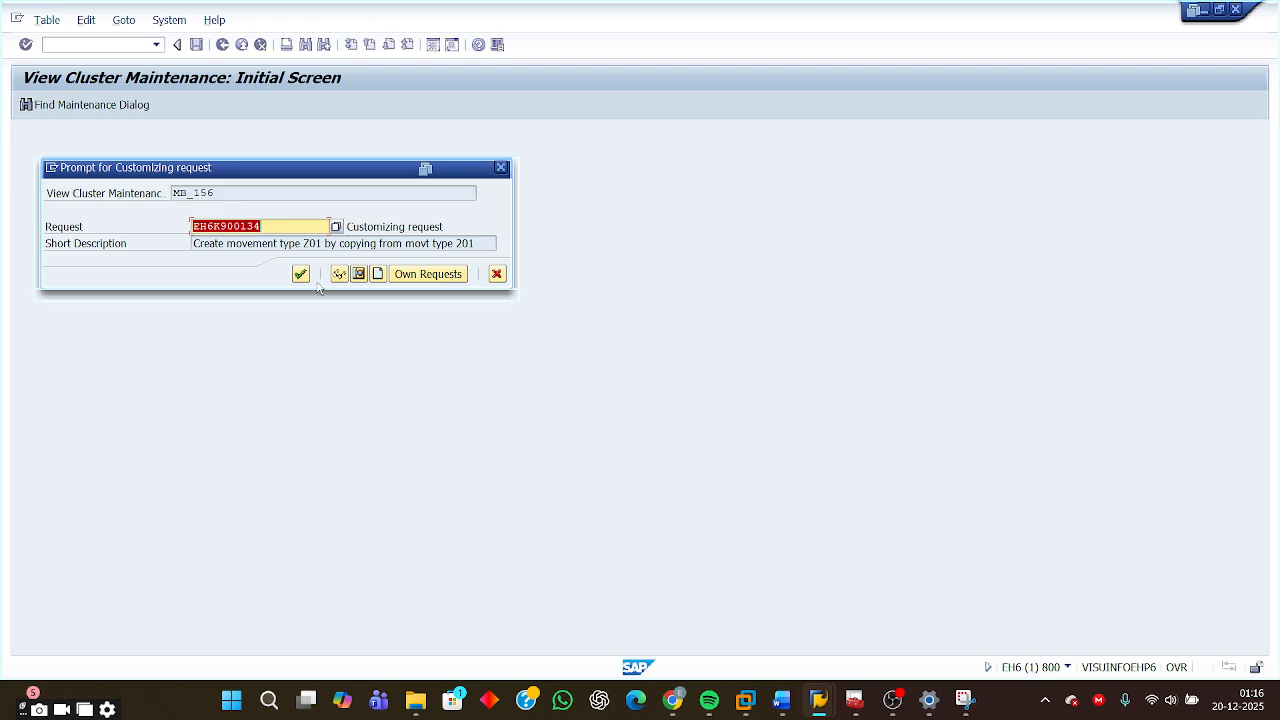
click(290, 228)
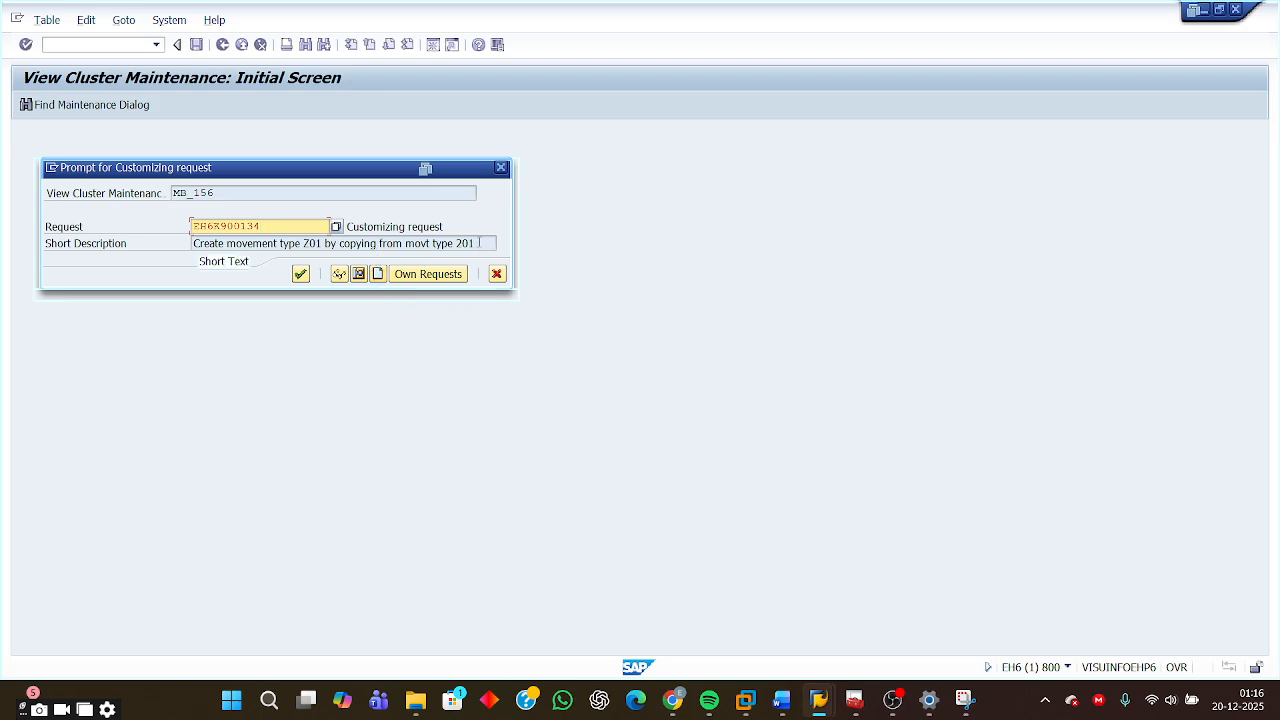
click(378, 274)
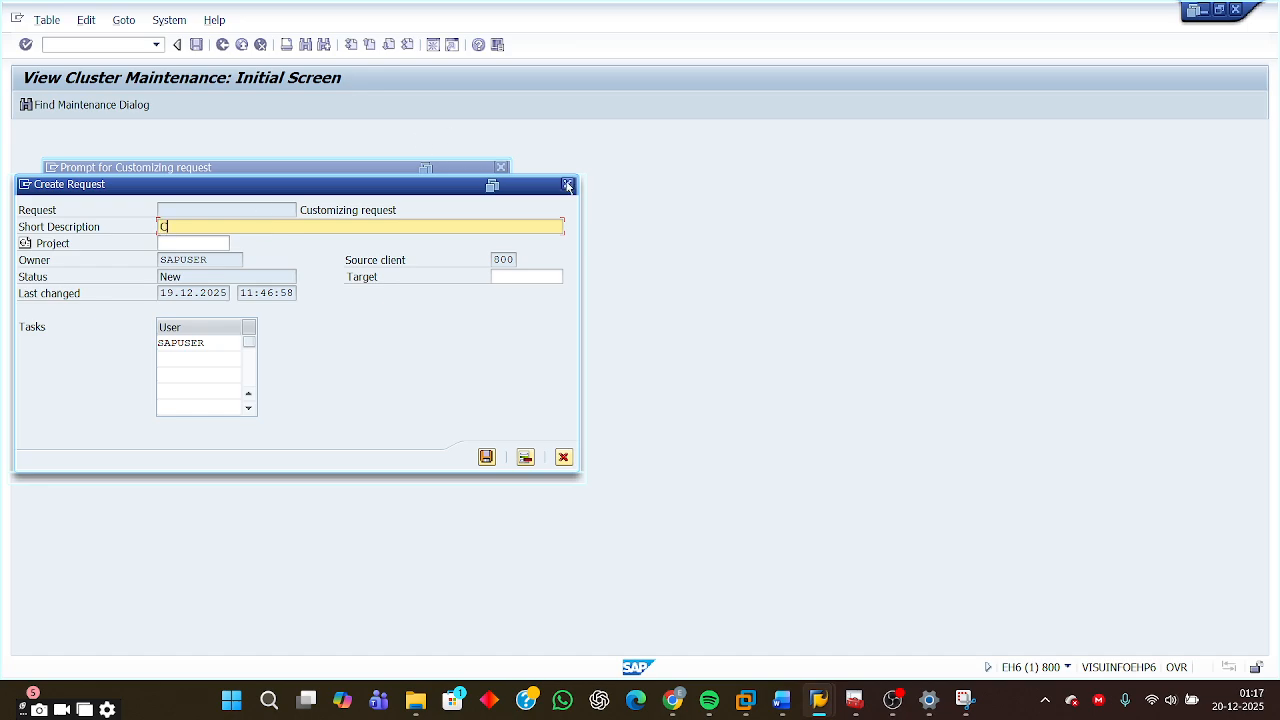
click(567, 186)
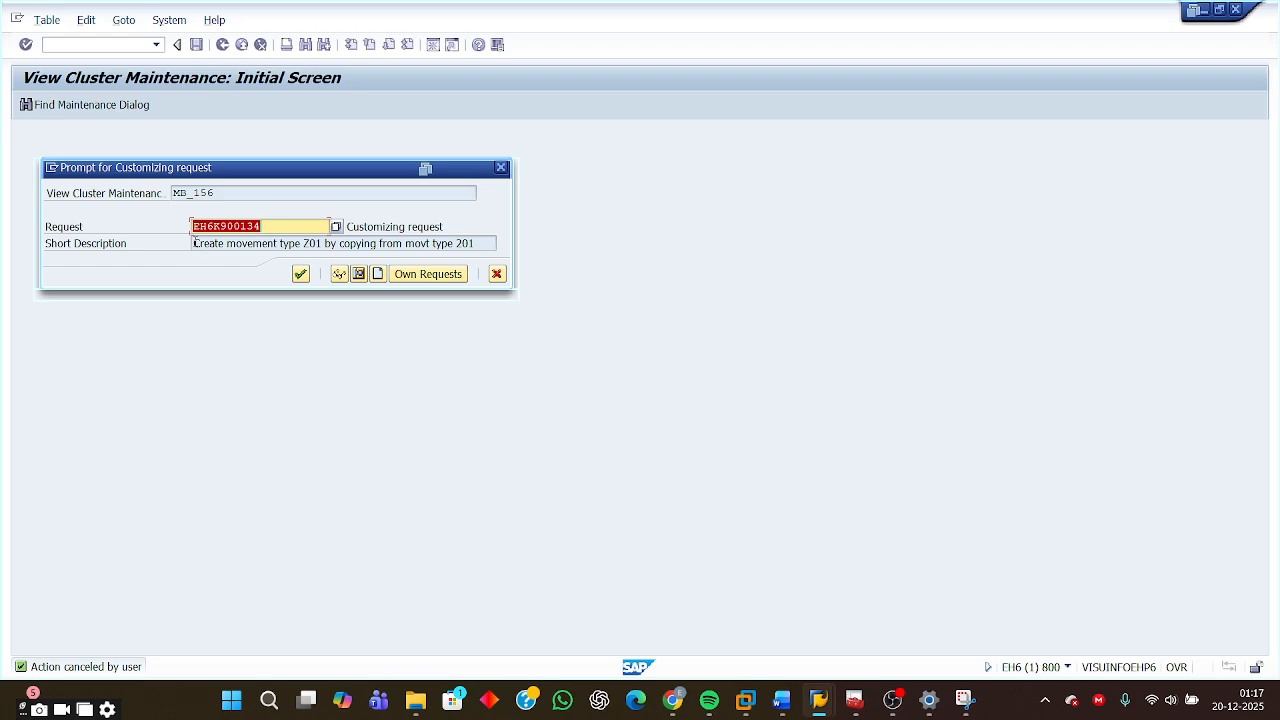
- Create a customizing request described "Create movement type Z01 by copying from movt type 201" under project EH6_P00003, and save the movement type to it
drag(194, 243, 505, 241)
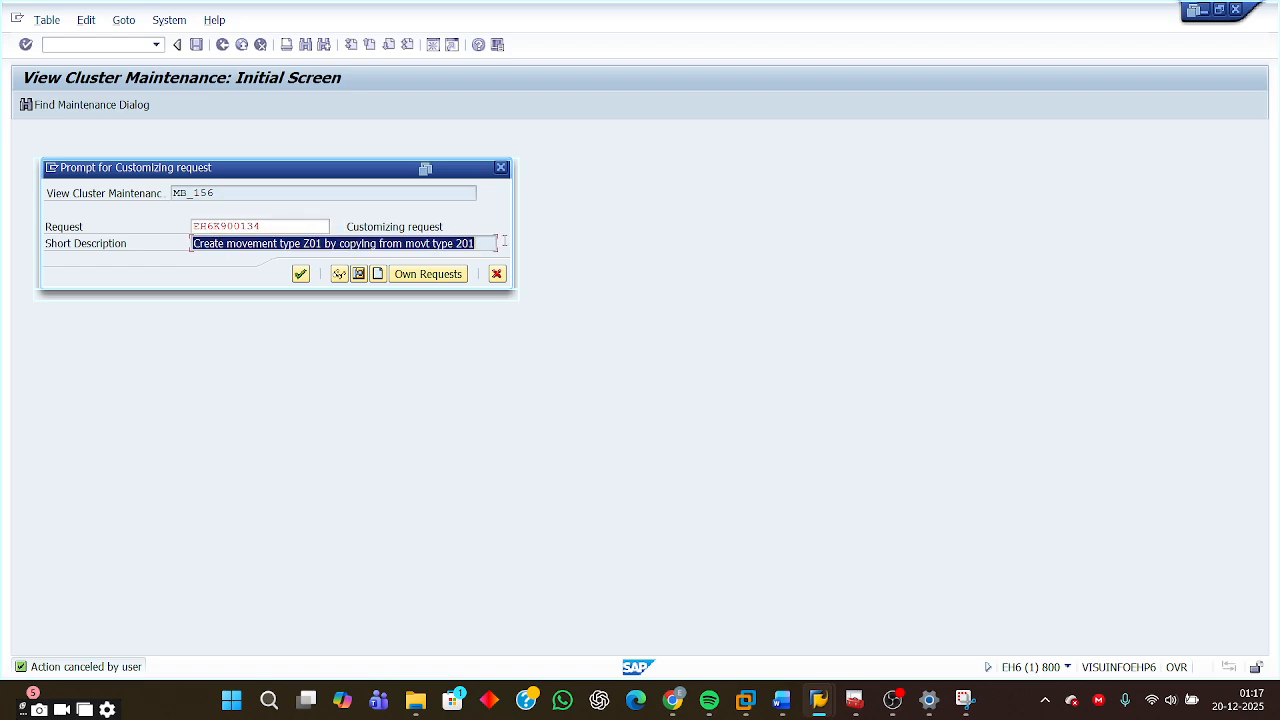
key(ctrl+c)
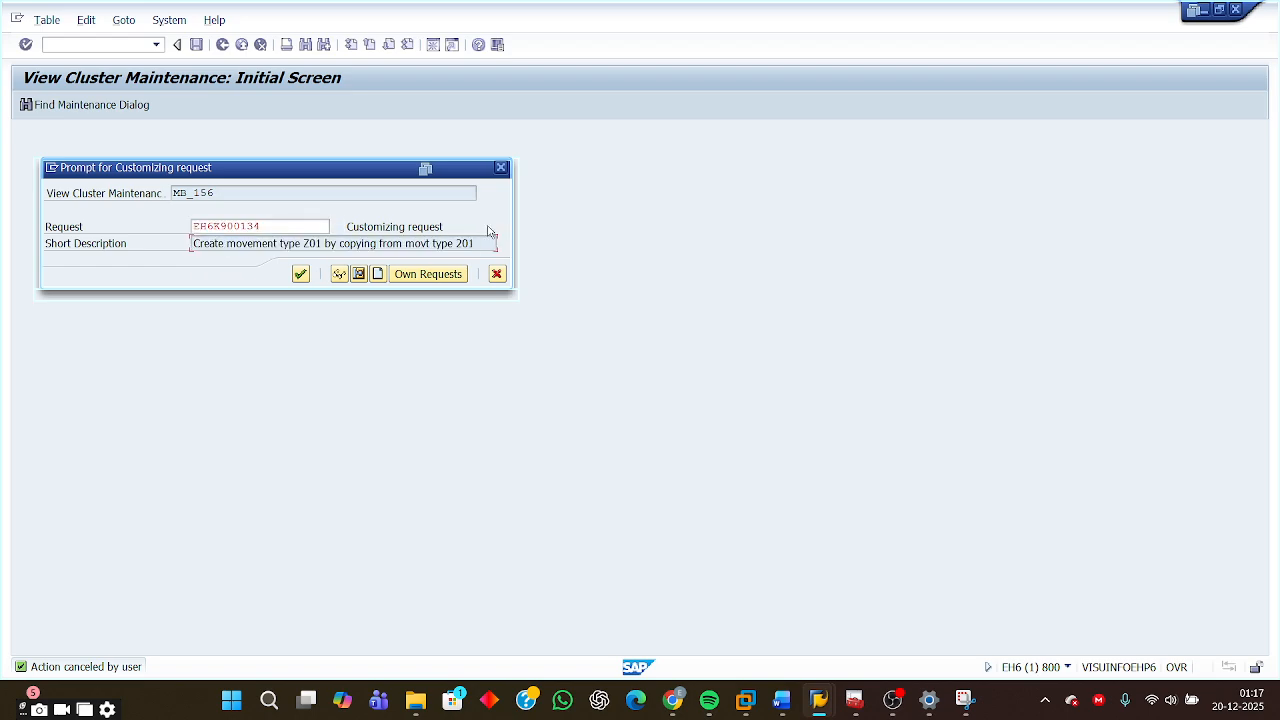
click(377, 274)
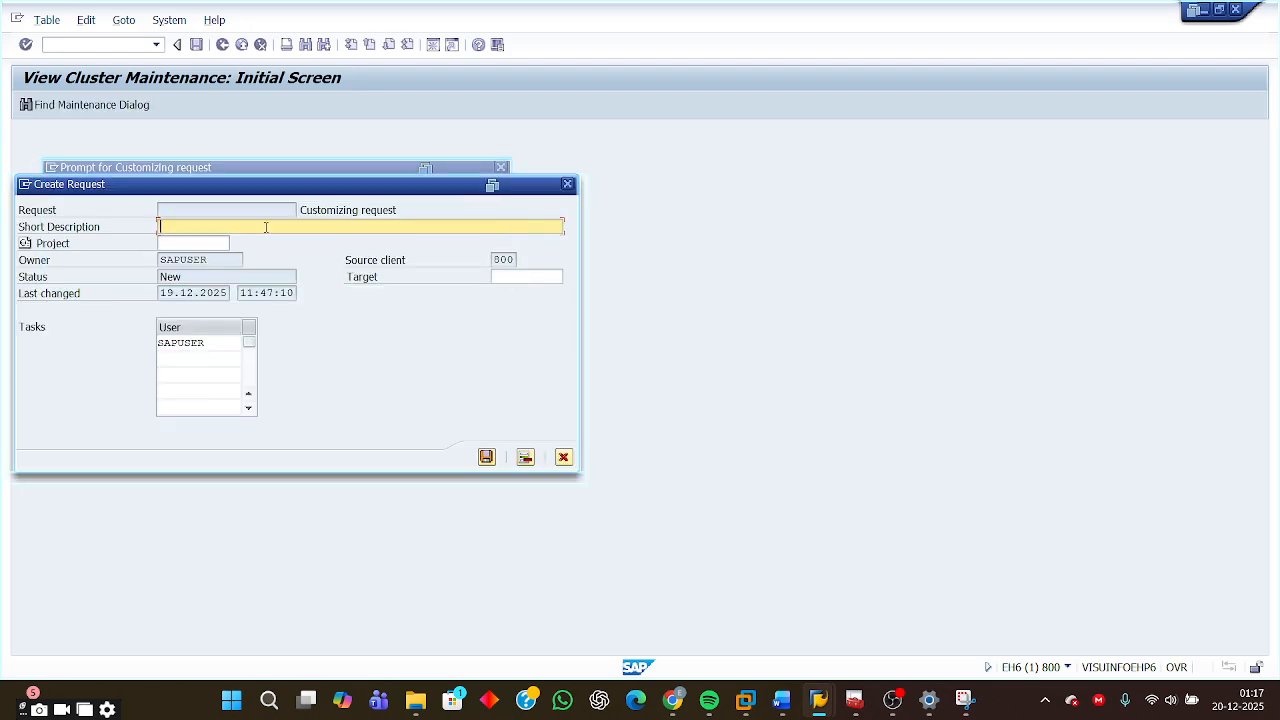
key(ctrl+v)
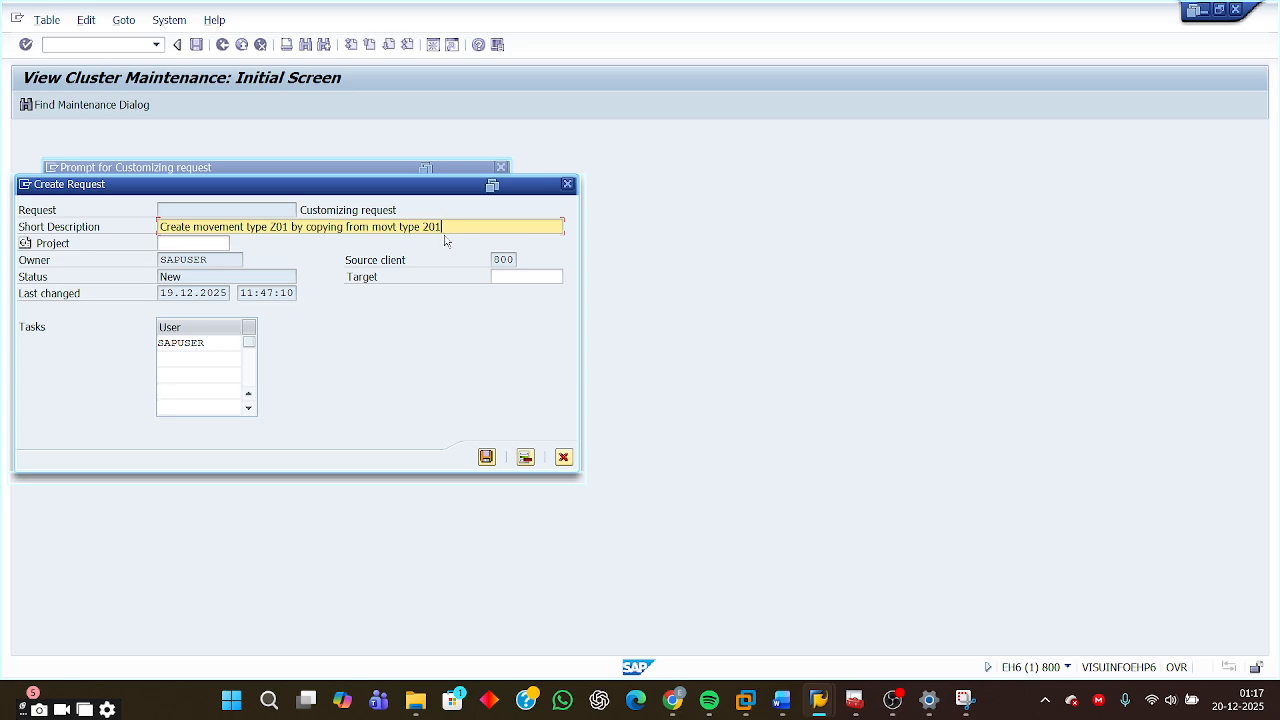
click(203, 242)
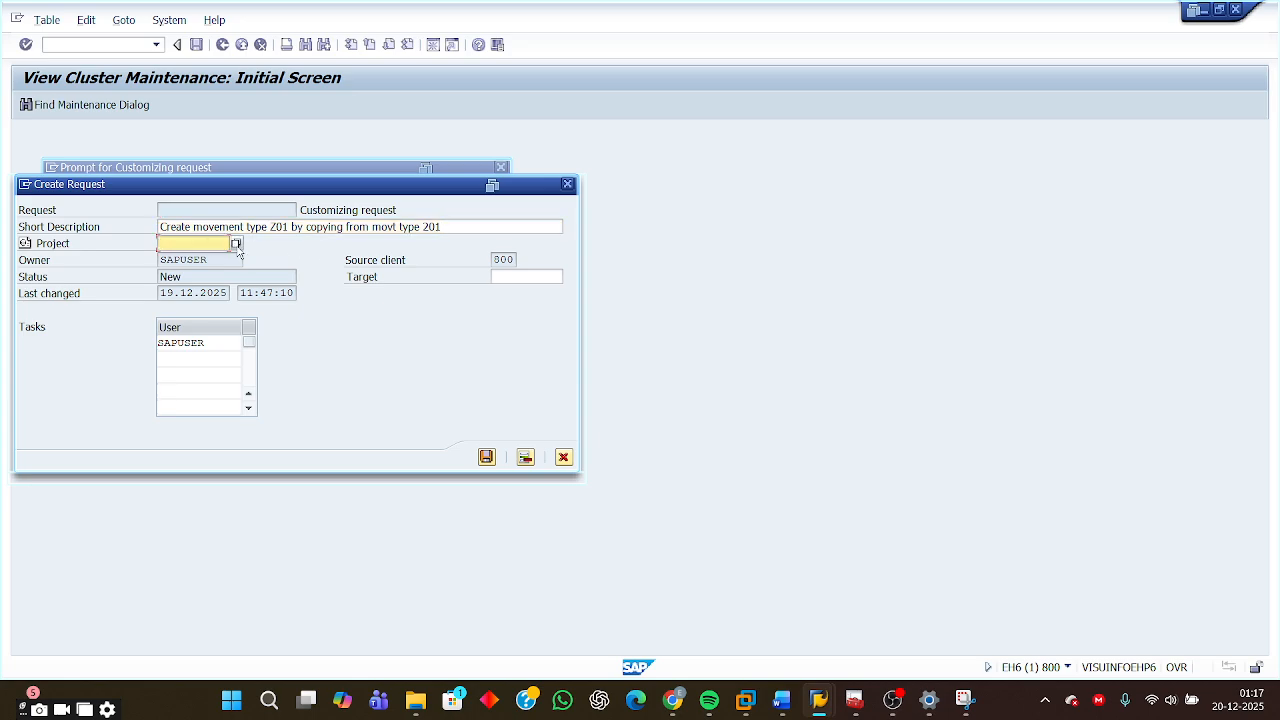
click(237, 245)
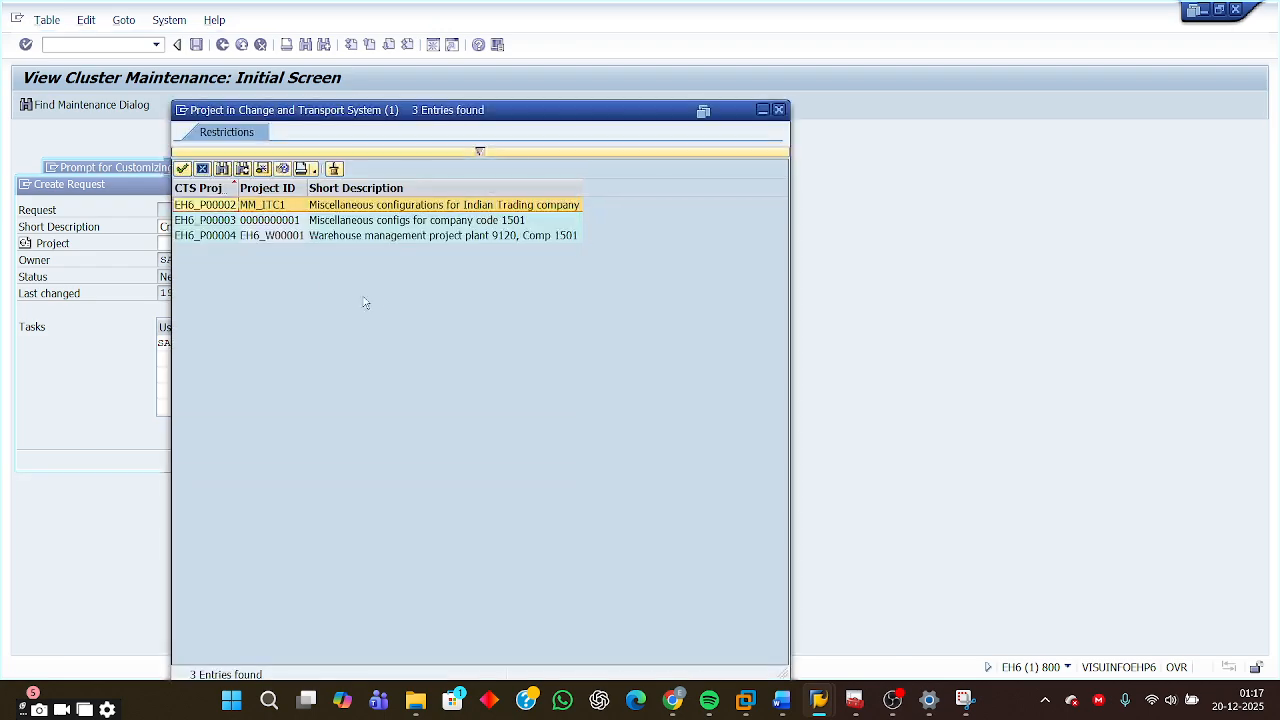
double_click(404, 227)
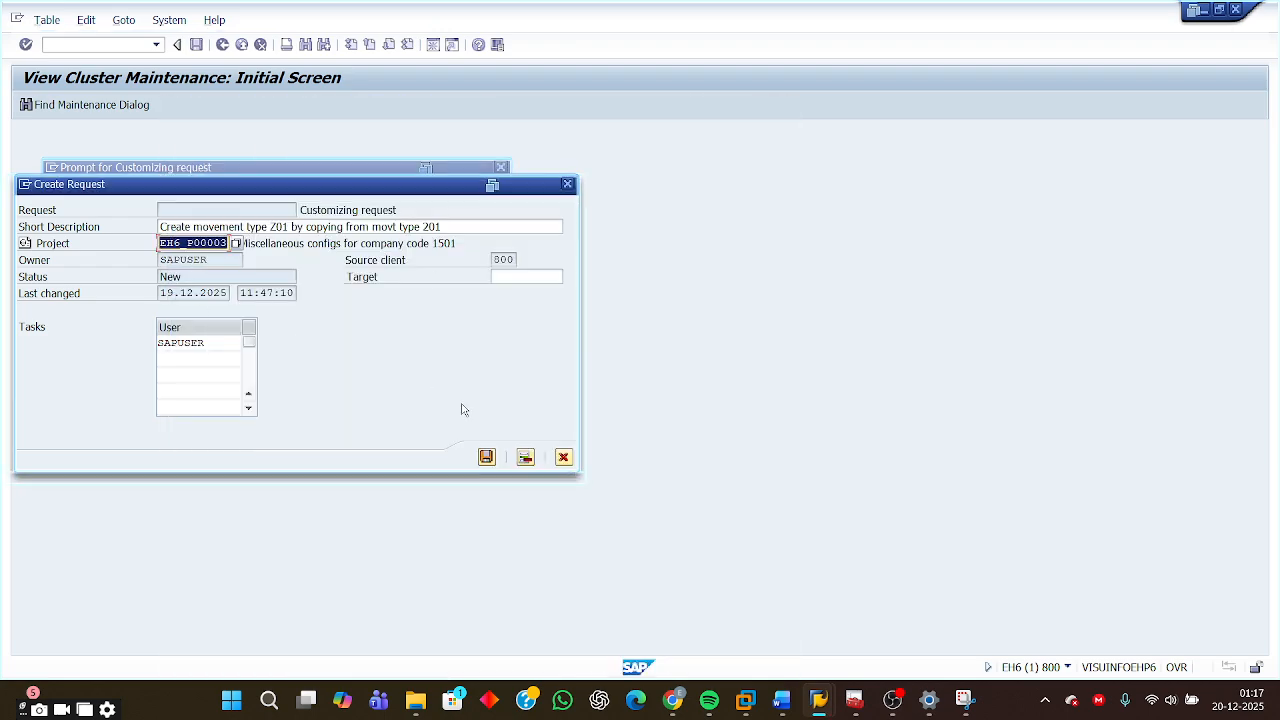
click(486, 458)
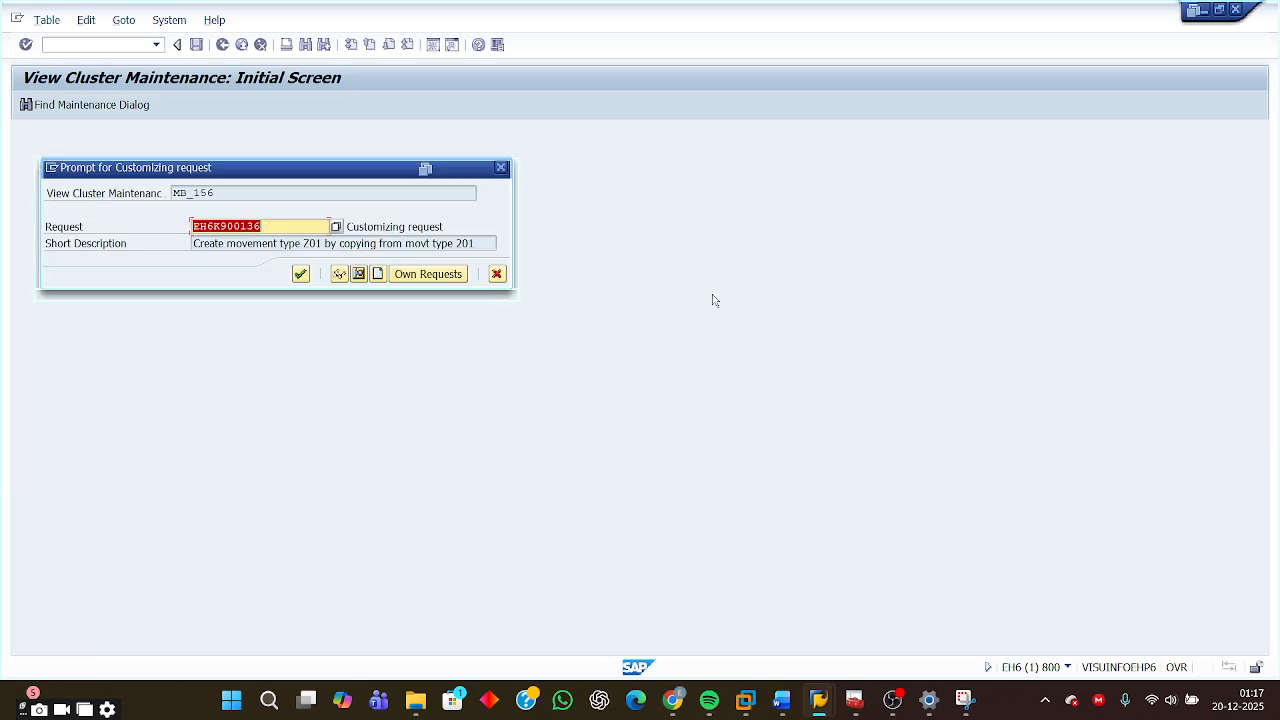
click(300, 274)
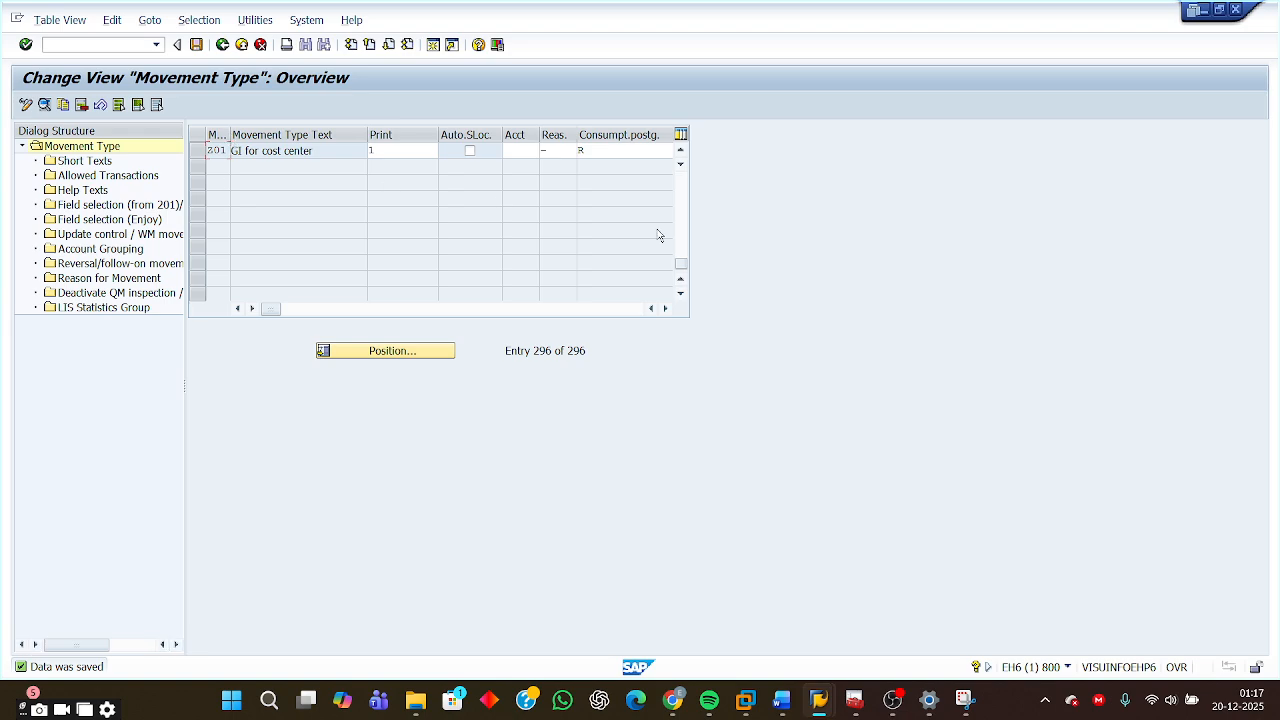
- Switch to the Word exercise document, review the instruction on making Goods recipient a required entry field, and return to SAP
mouse_move(782, 700)
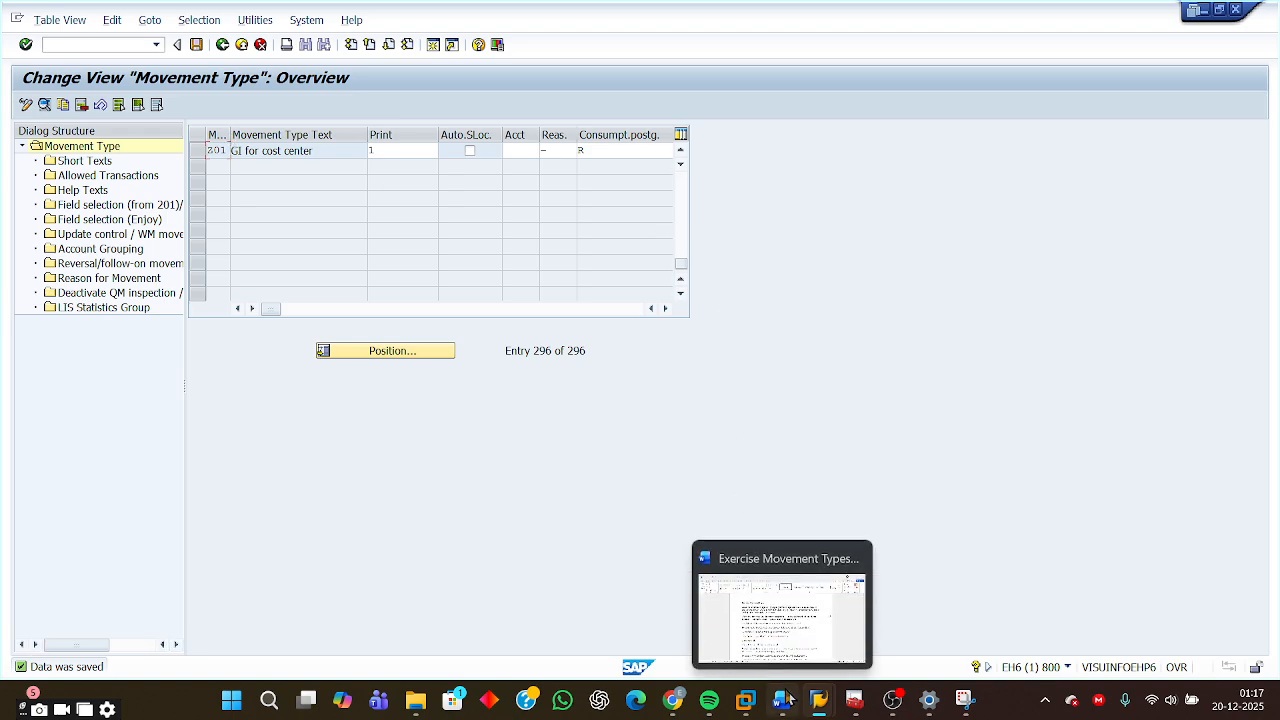
click(762, 640)
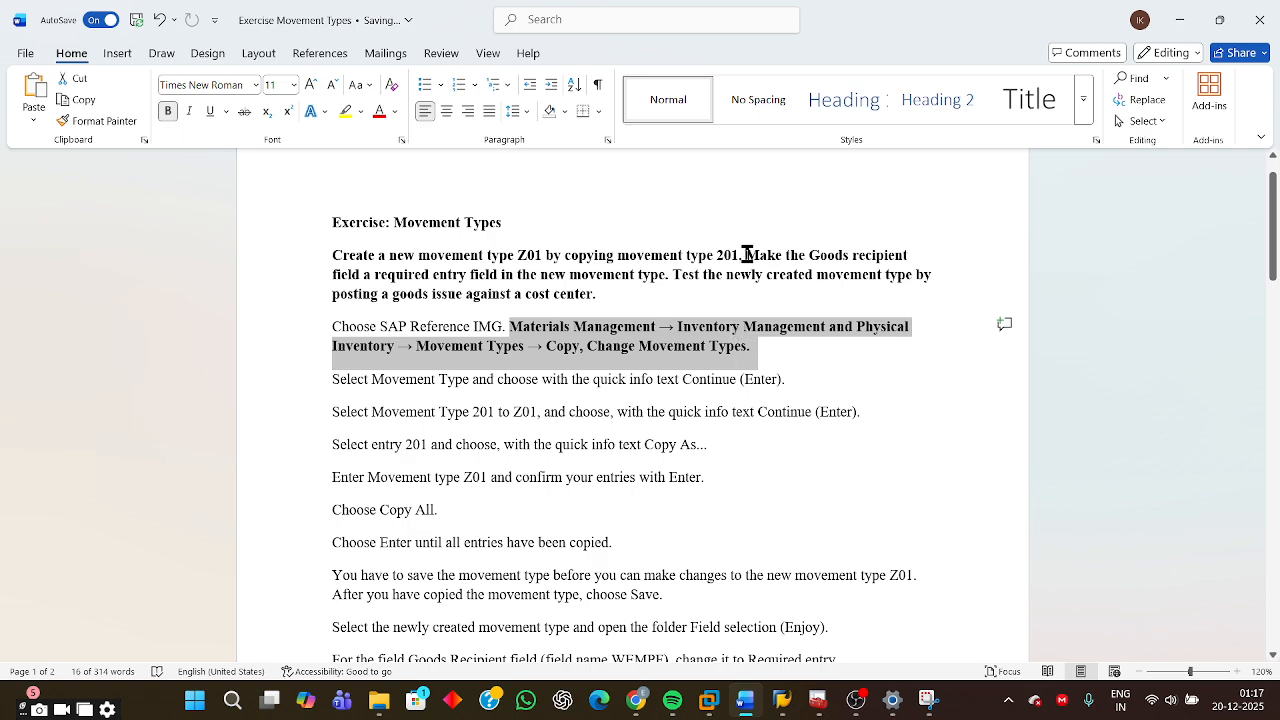
drag(750, 254, 671, 277)
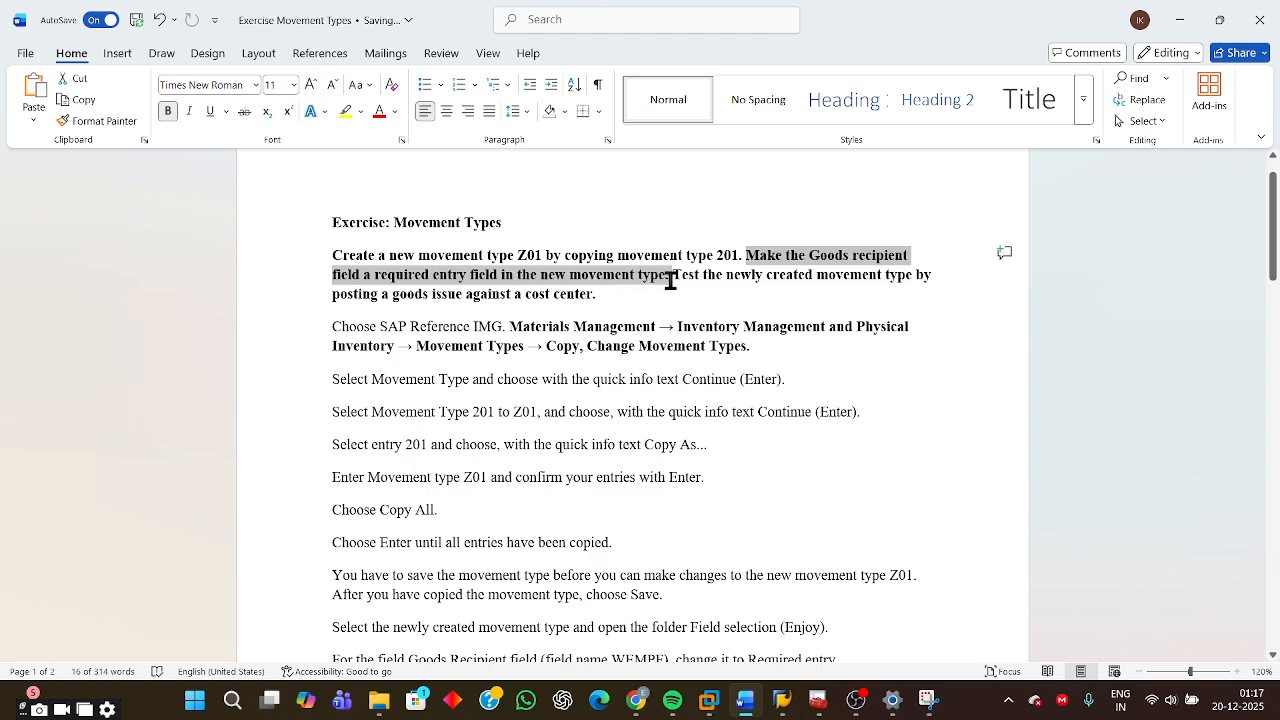
mouse_move(783, 699)
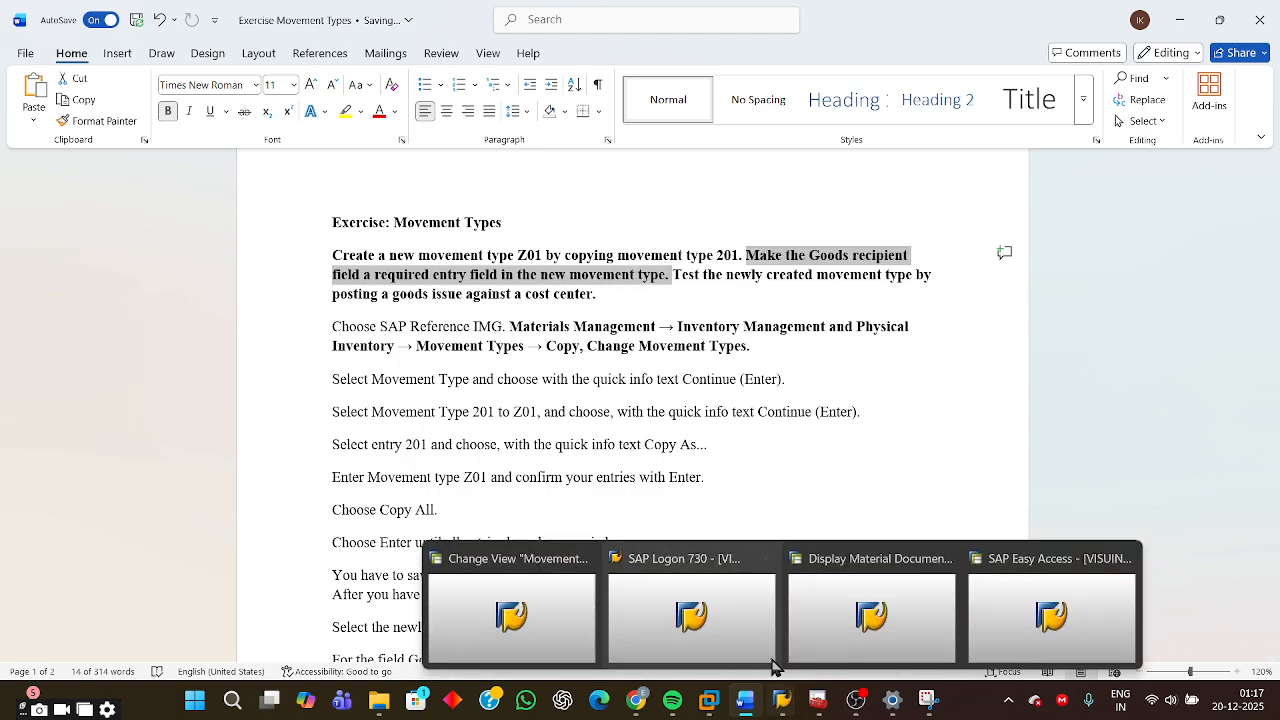
click(525, 621)
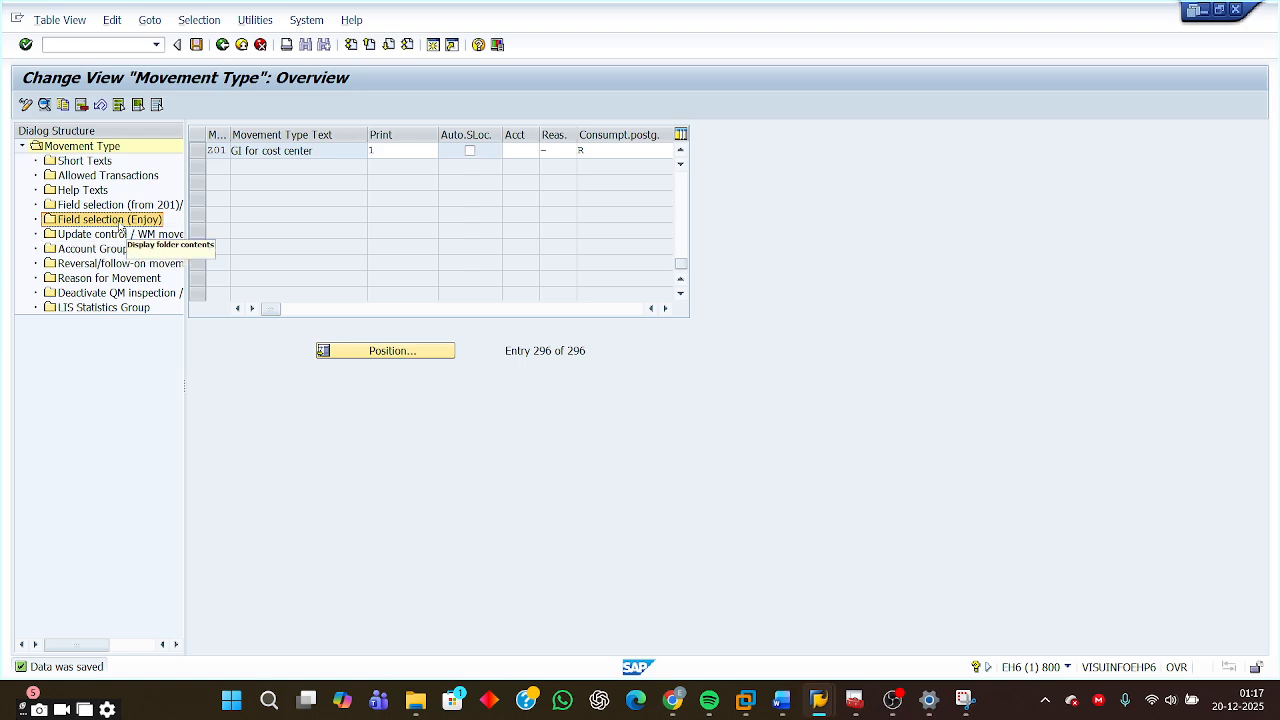
- Open the Field selection (Enjoy) settings for movement type Z01 and locate the WEMPF field
click(199, 153)
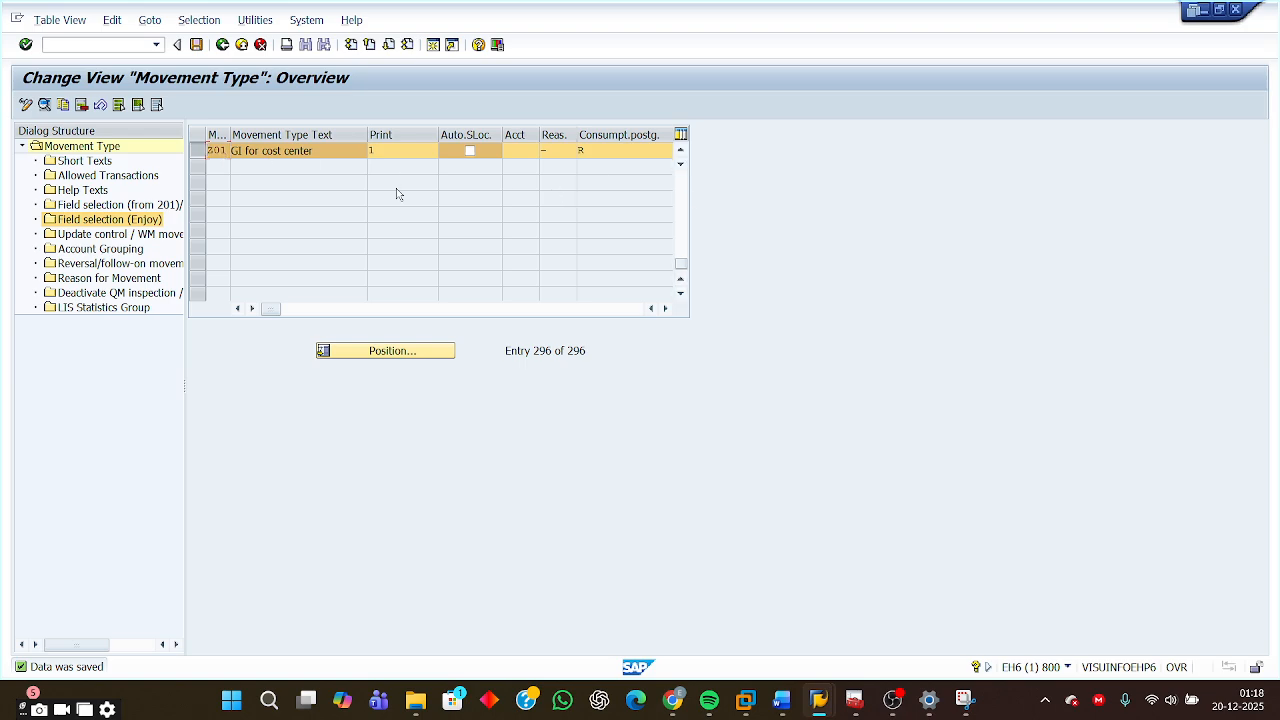
double_click(79, 222)
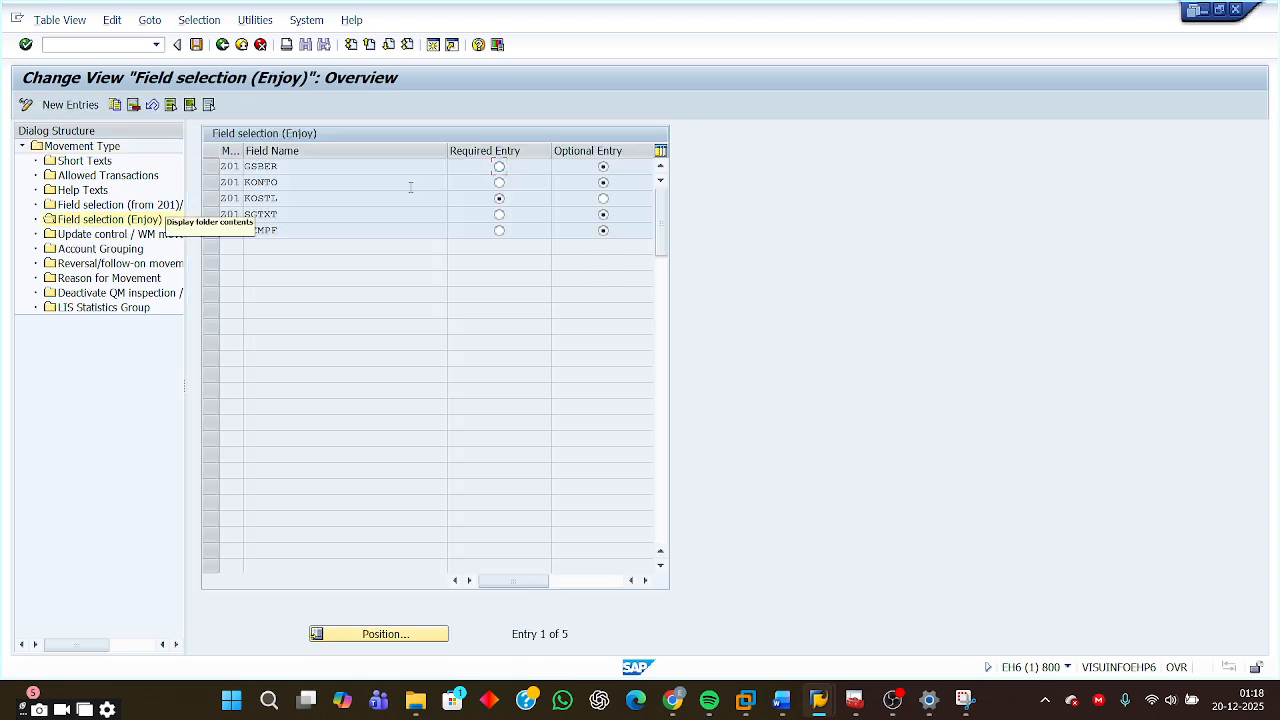
click(332, 231)
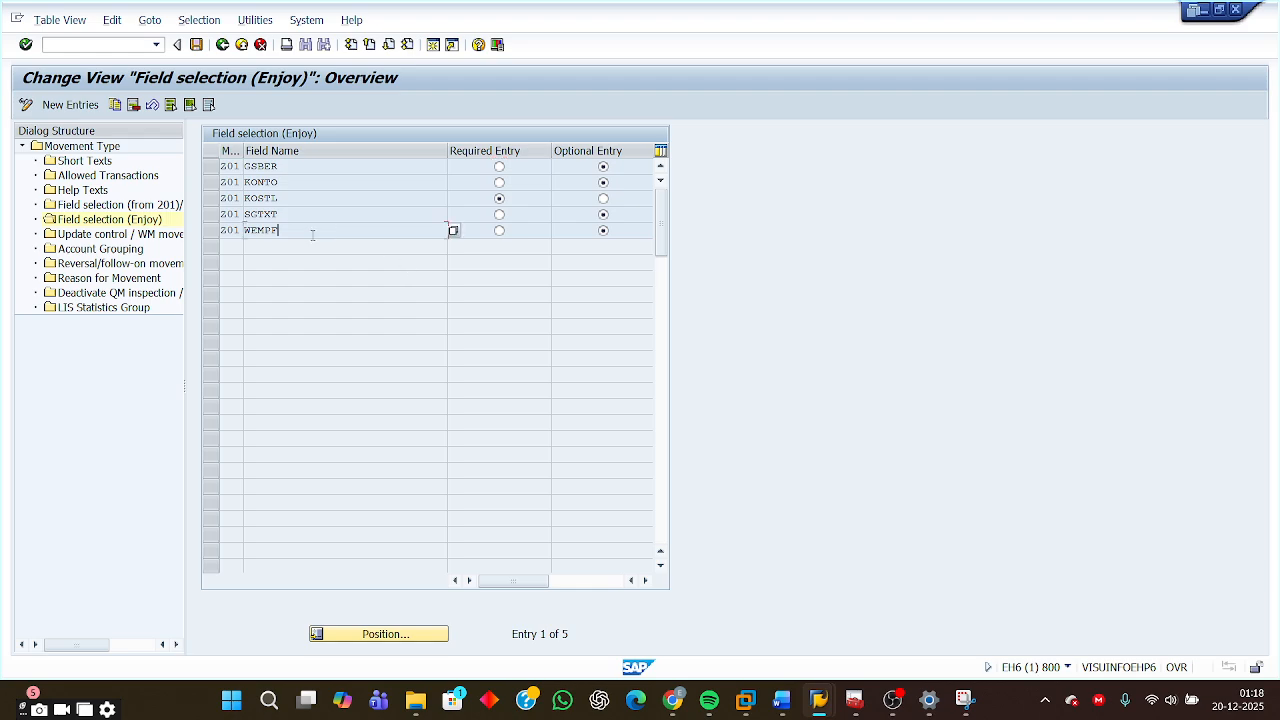
drag(280, 230, 214, 230)
click(211, 230)
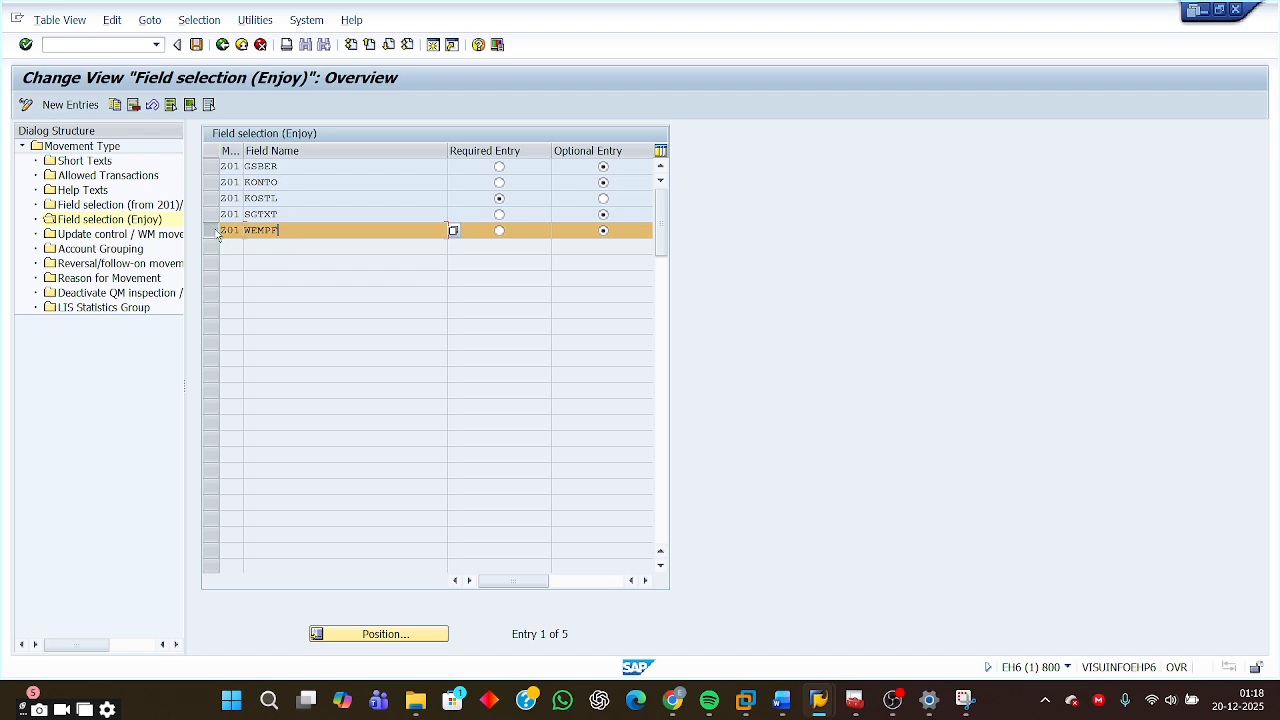
click(211, 230)
click(397, 232)
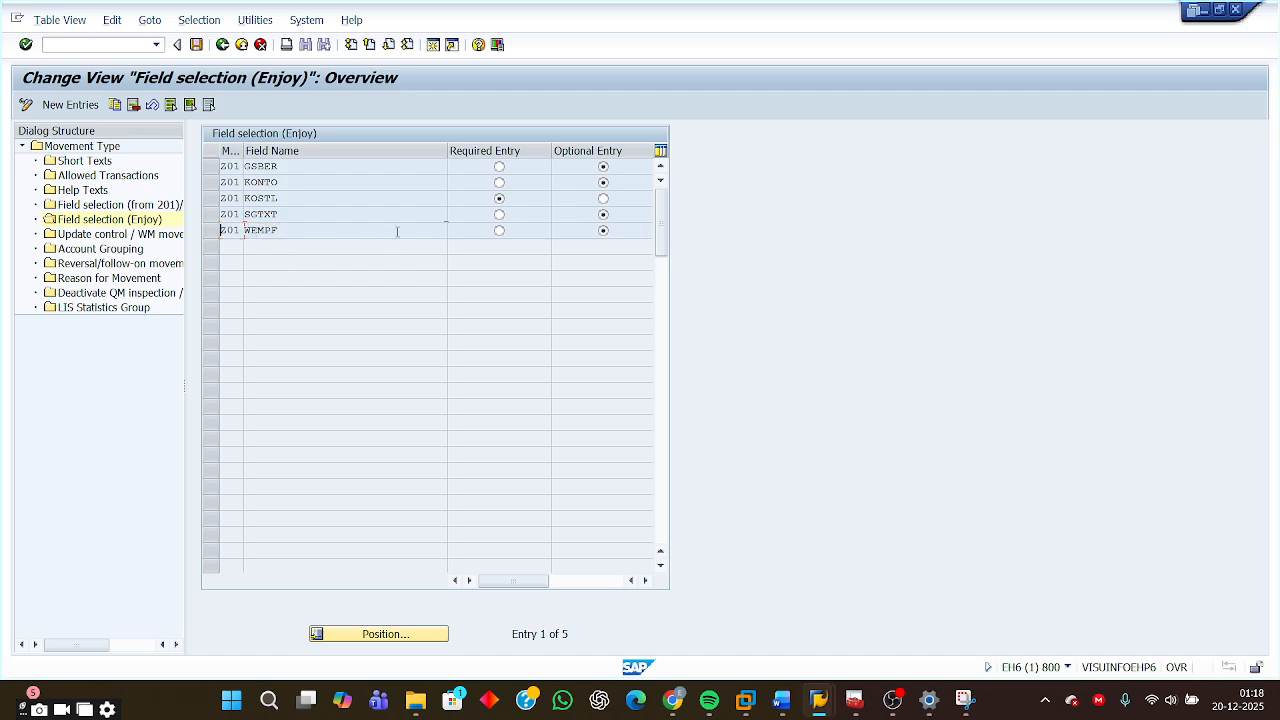
- Look up the description of WEMPF in the list of possible field names, and close the list without changing the entry
click(453, 231)
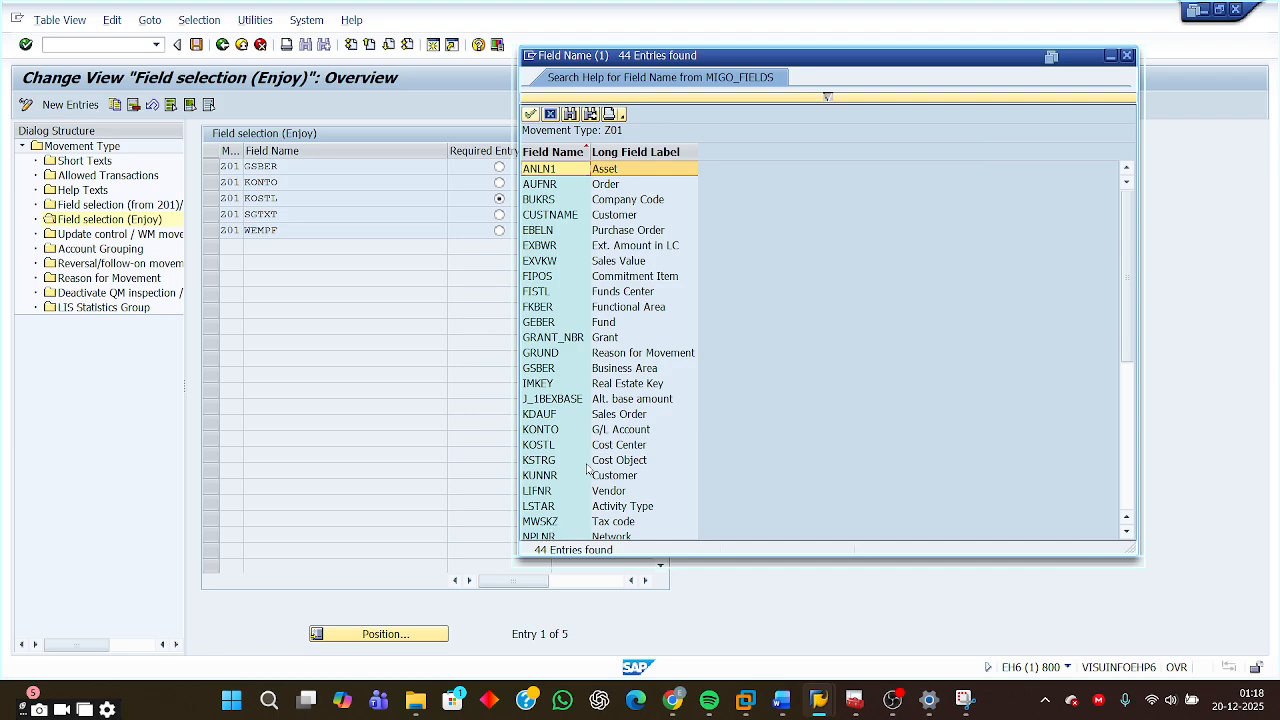
scroll(565, 497, down, 4)
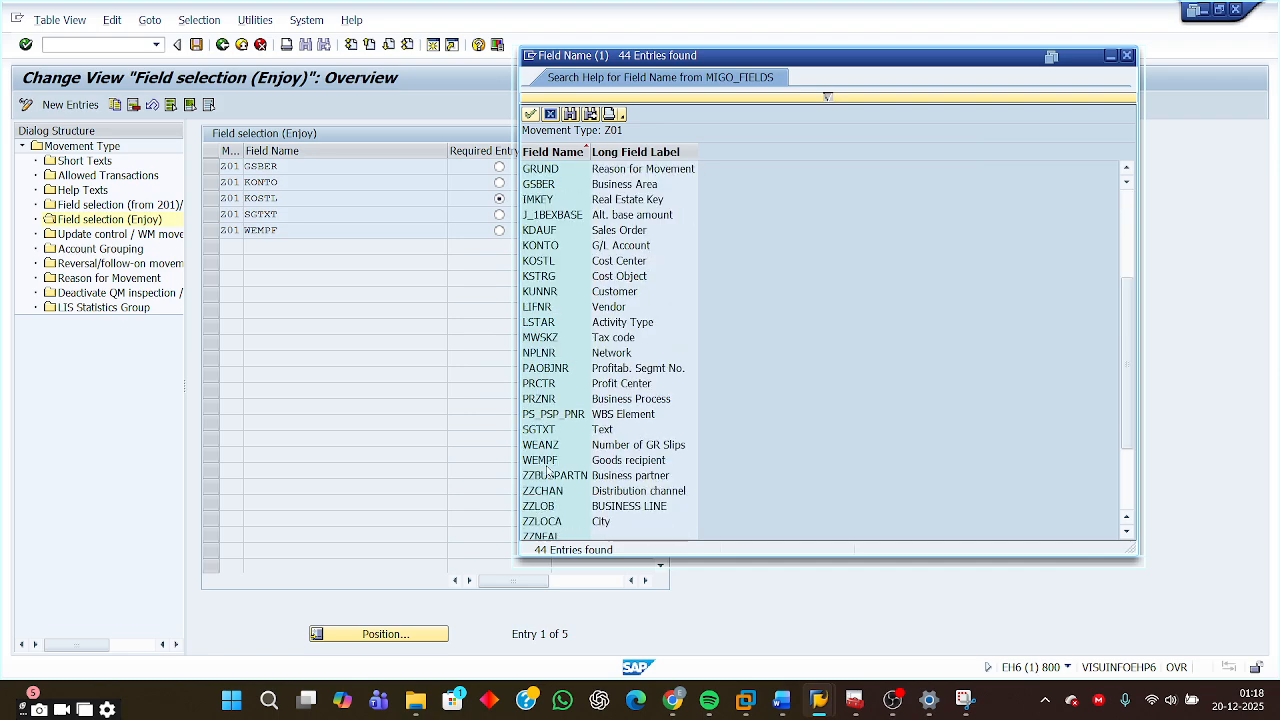
click(547, 462)
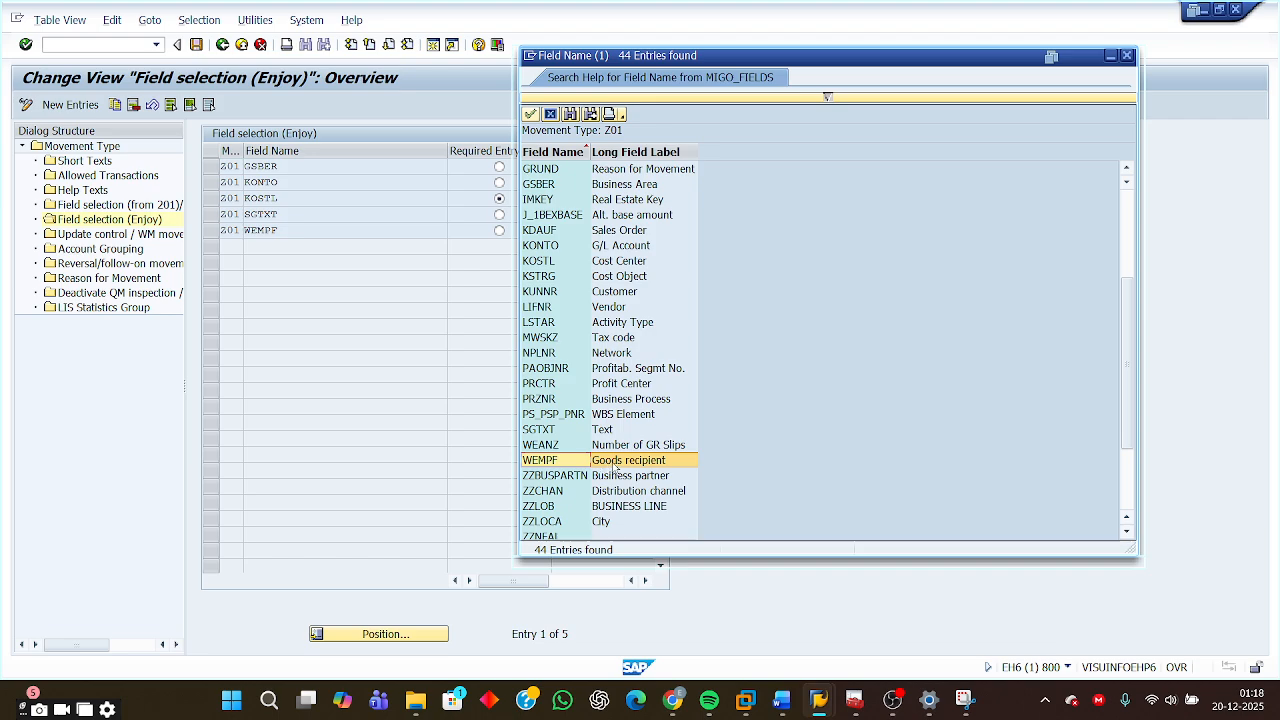
click(1127, 57)
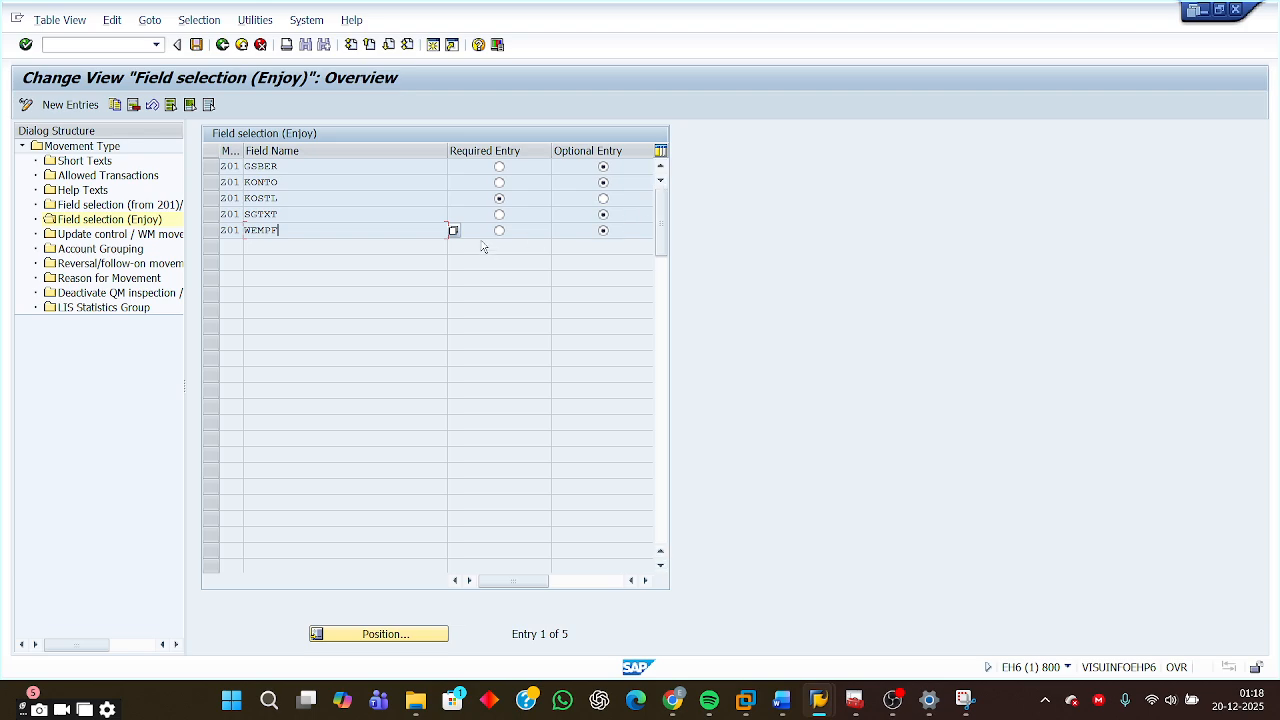
- Make the WEMPF field a required entry for movement type Z01, save, and leave the movement type view
click(554, 249)
click(603, 231)
click(500, 234)
click(604, 232)
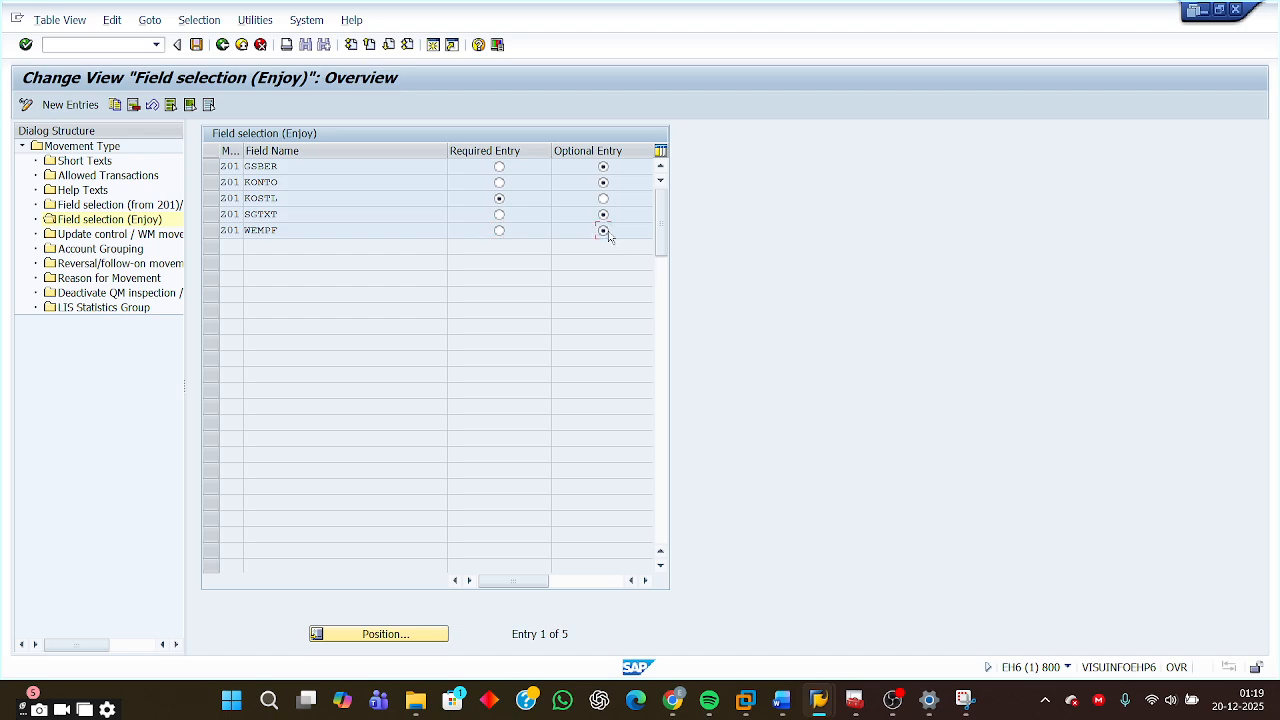
click(499, 232)
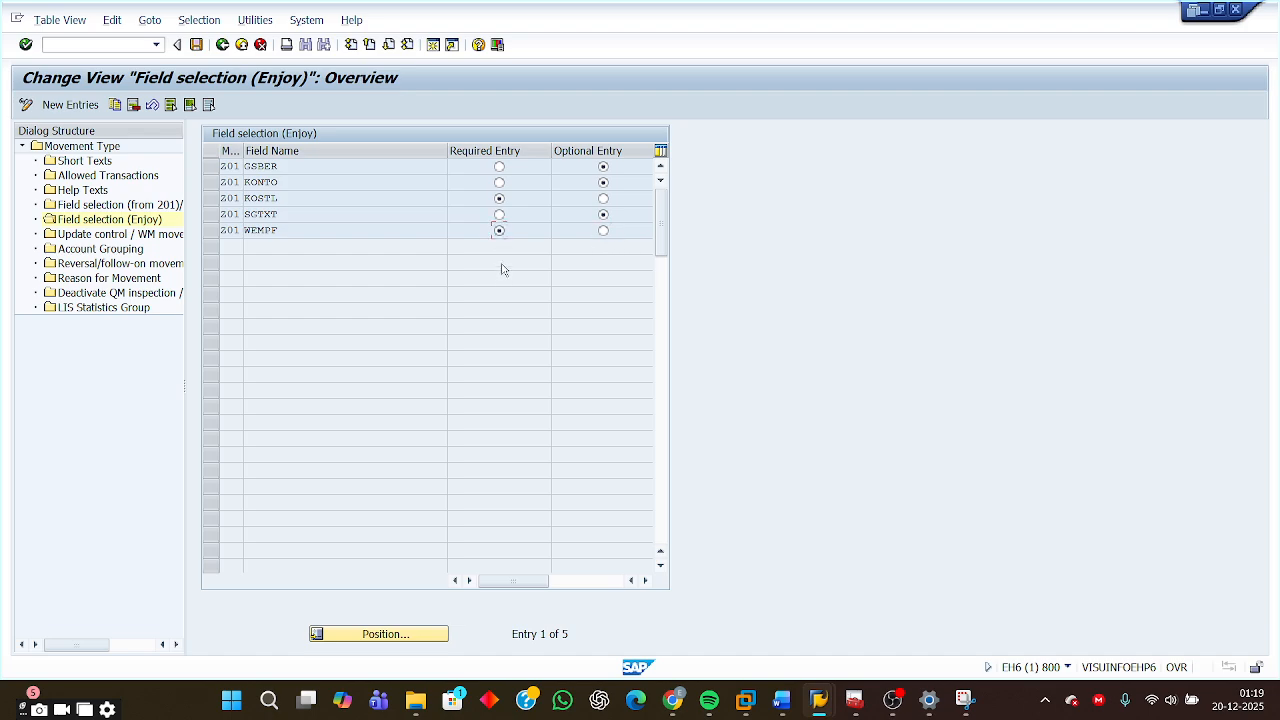
click(196, 45)
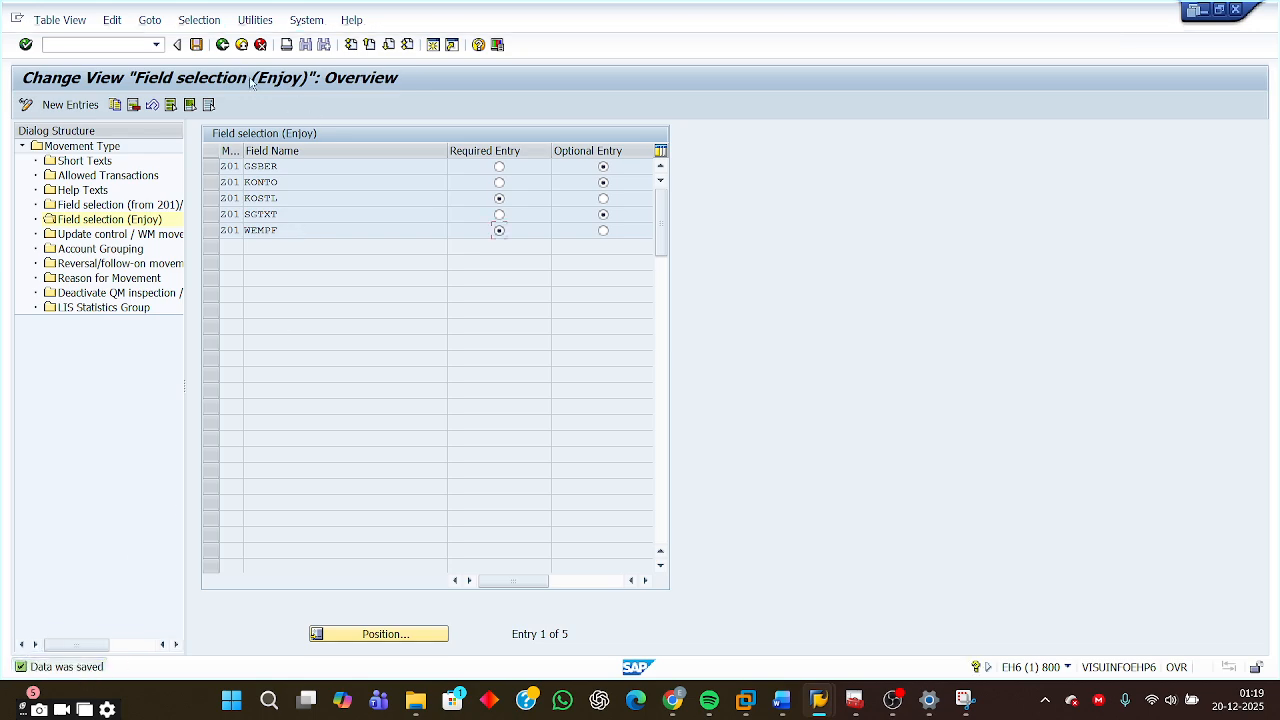
click(222, 45)
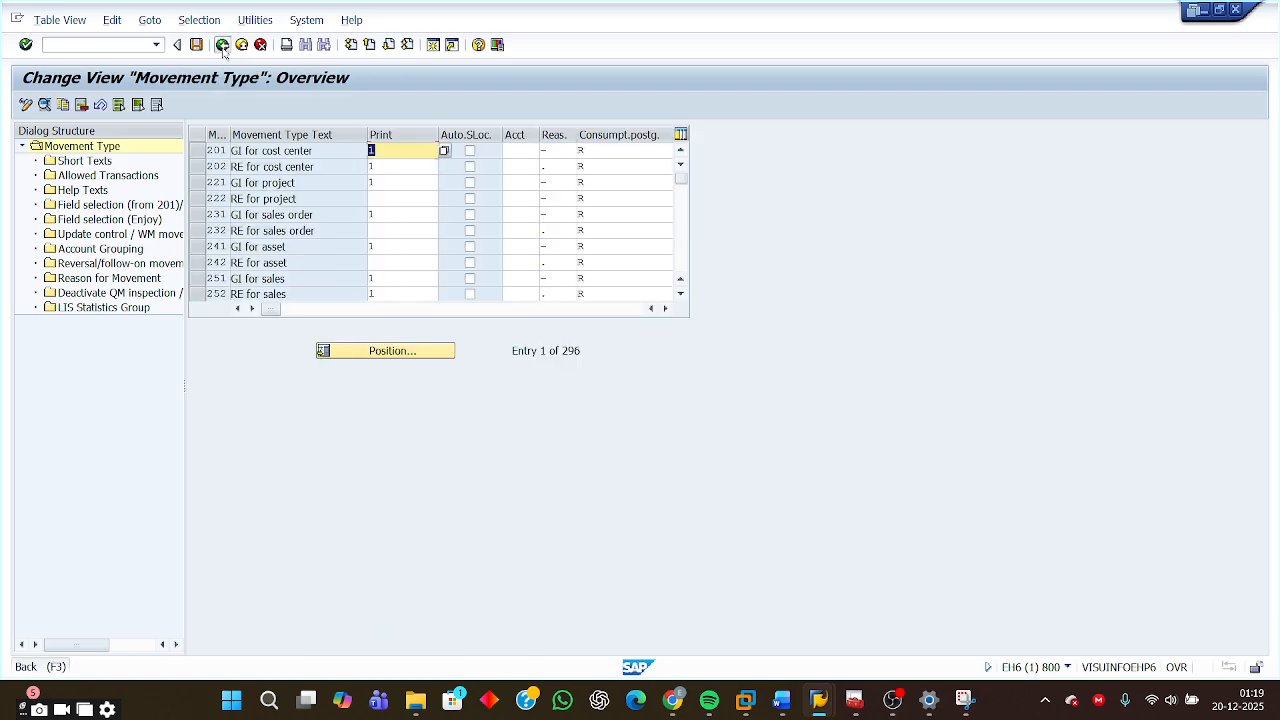
click(222, 45)
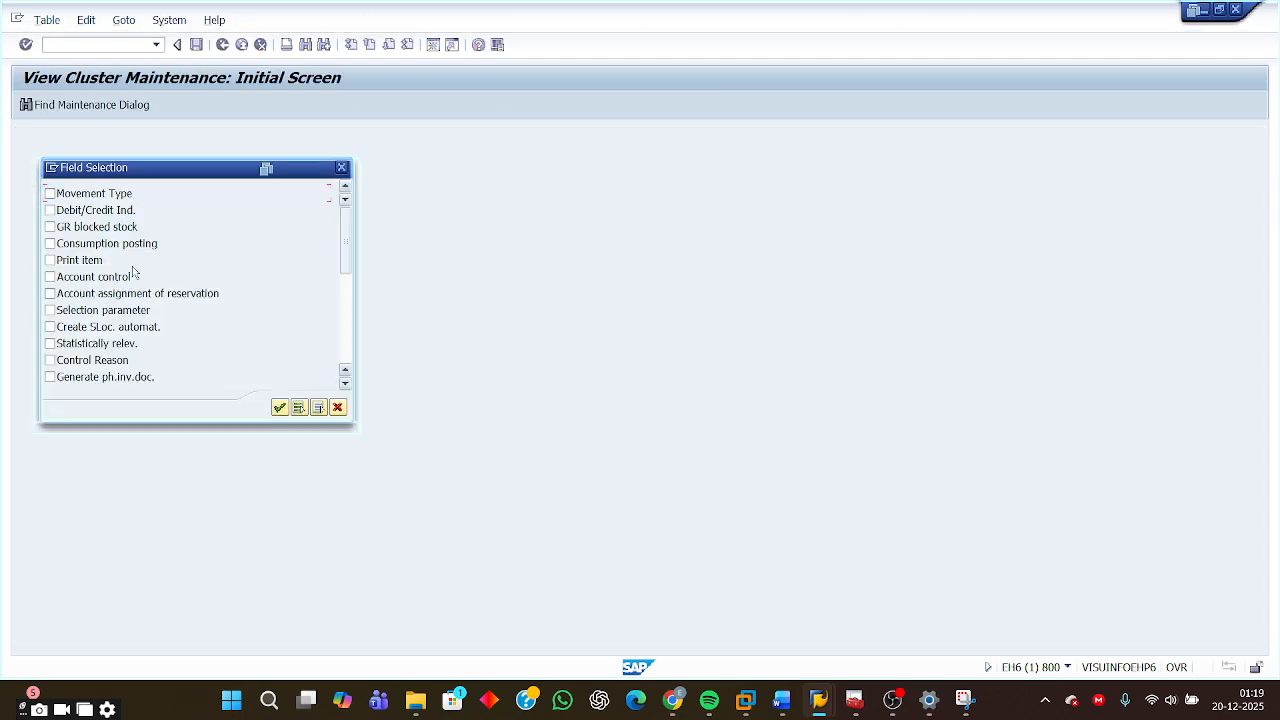
- Restrict the work area to movement type 201, check the WEMPF entry status in its Field selection (Enjoy), and return to the overview
click(50, 194)
key(Return)
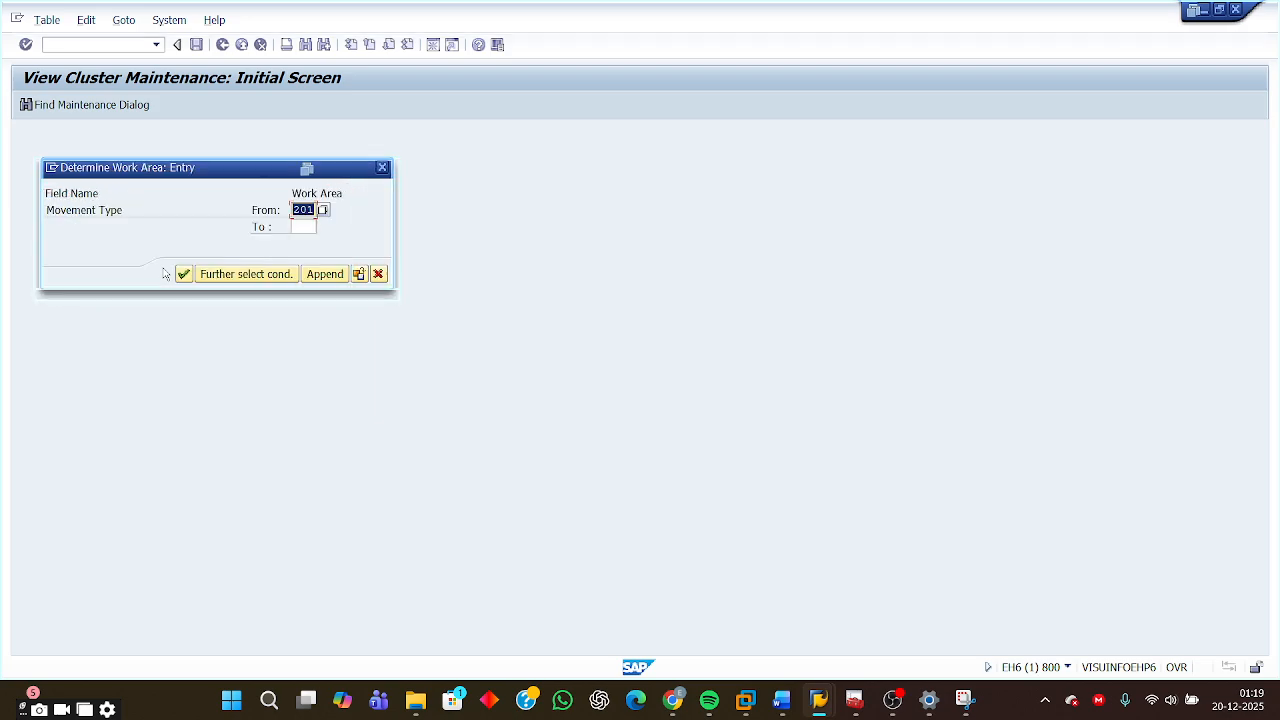
click(185, 275)
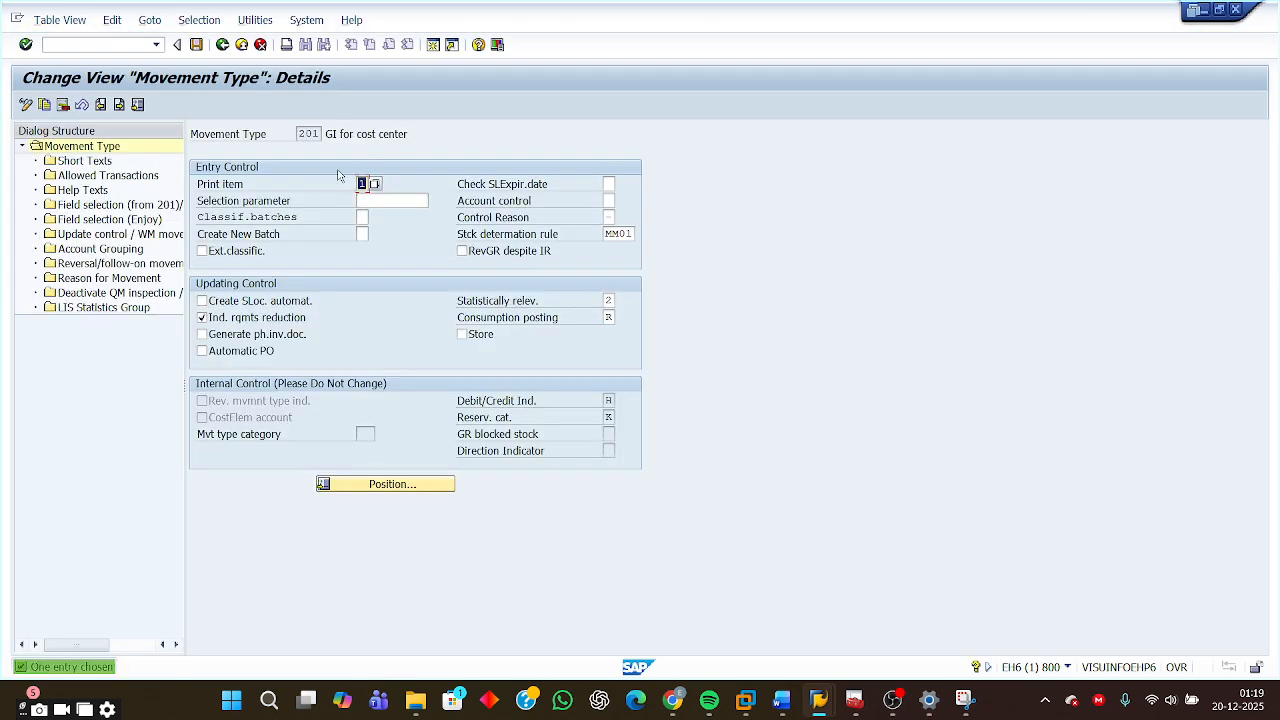
double_click(117, 222)
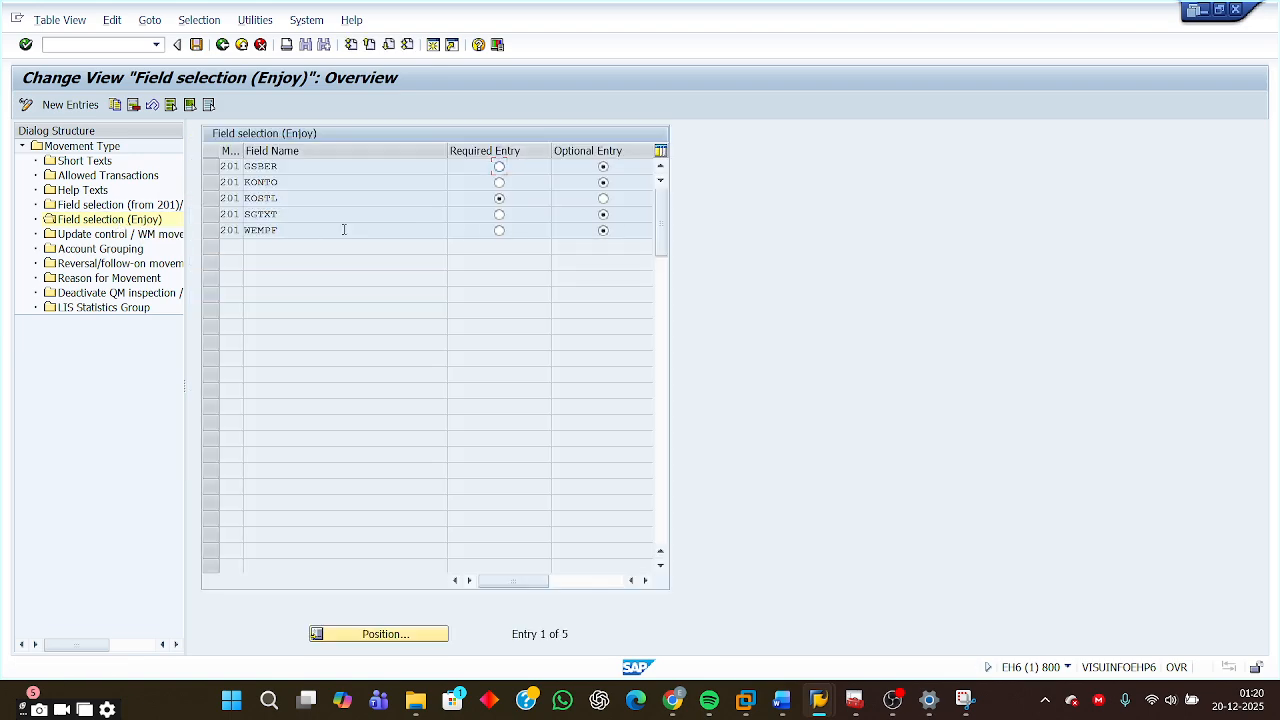
double_click(293, 229)
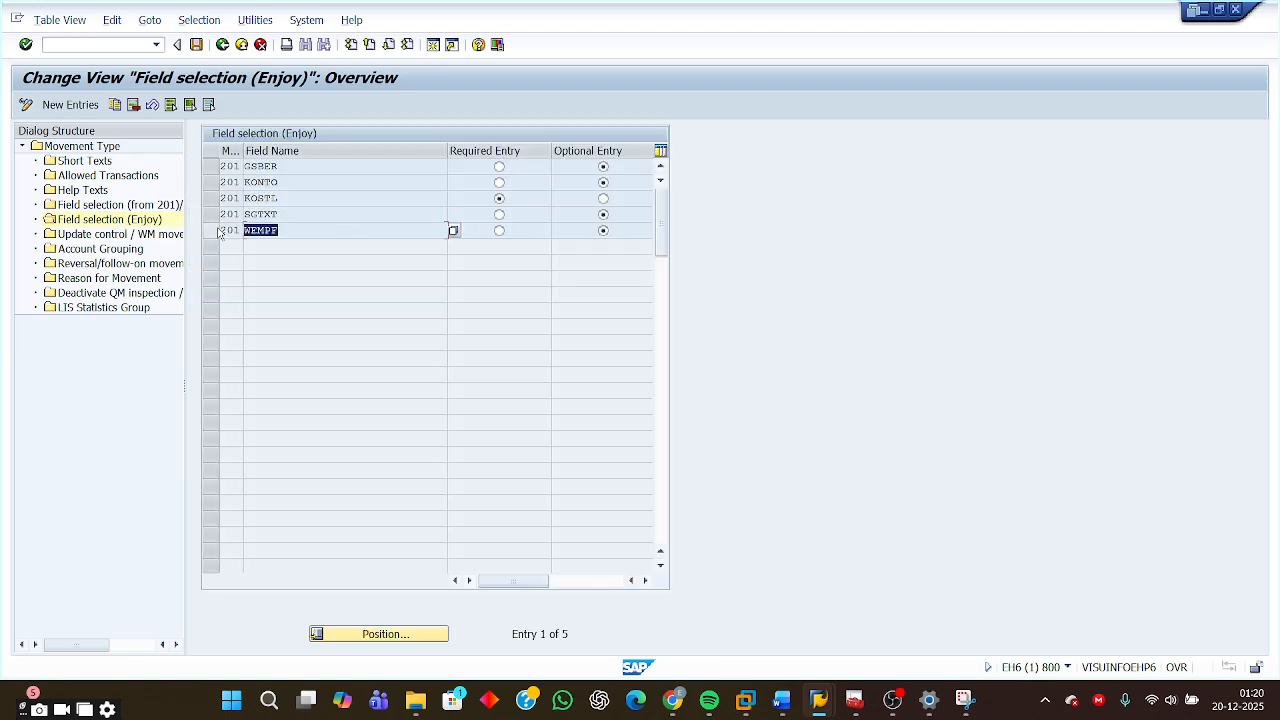
click(222, 229)
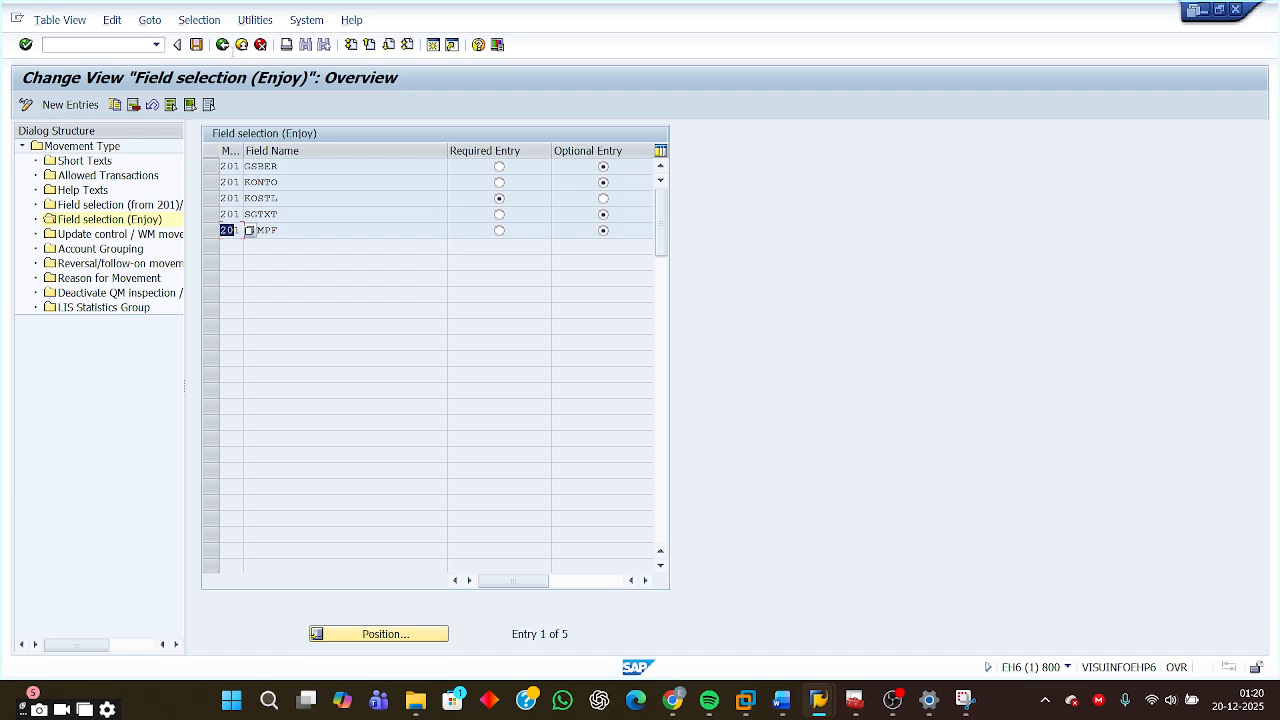
click(222, 44)
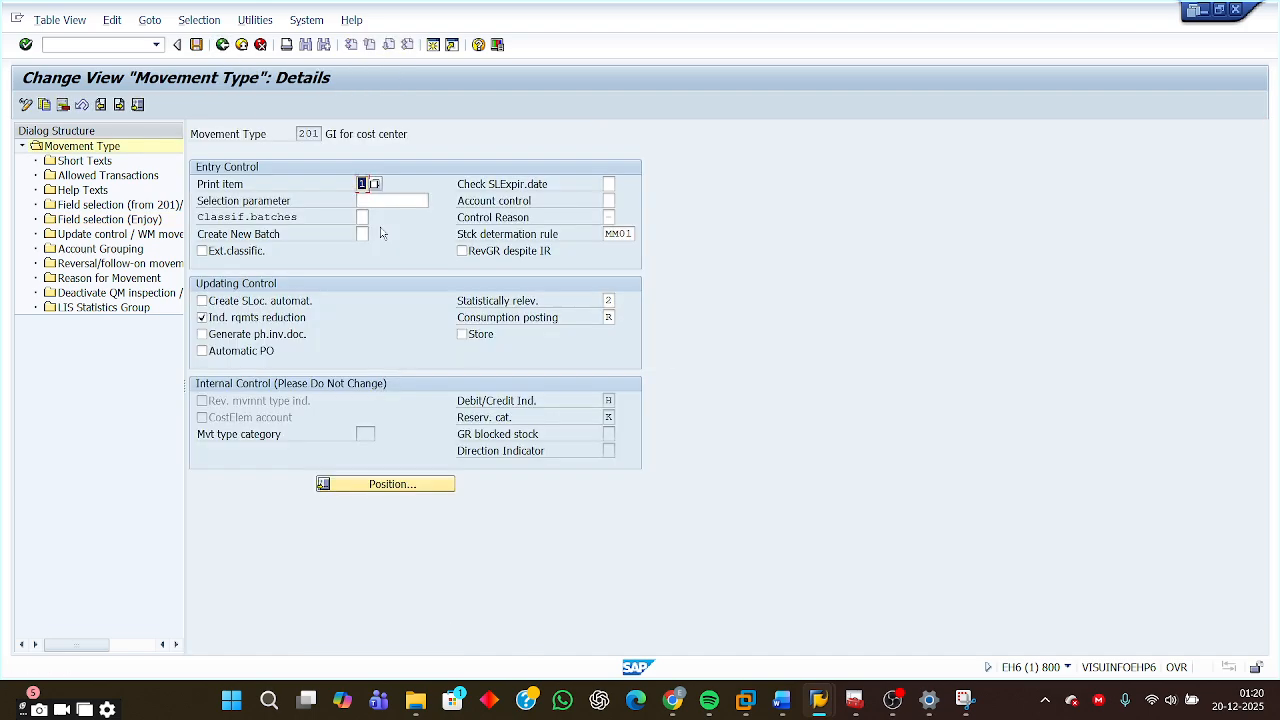
click(222, 44)
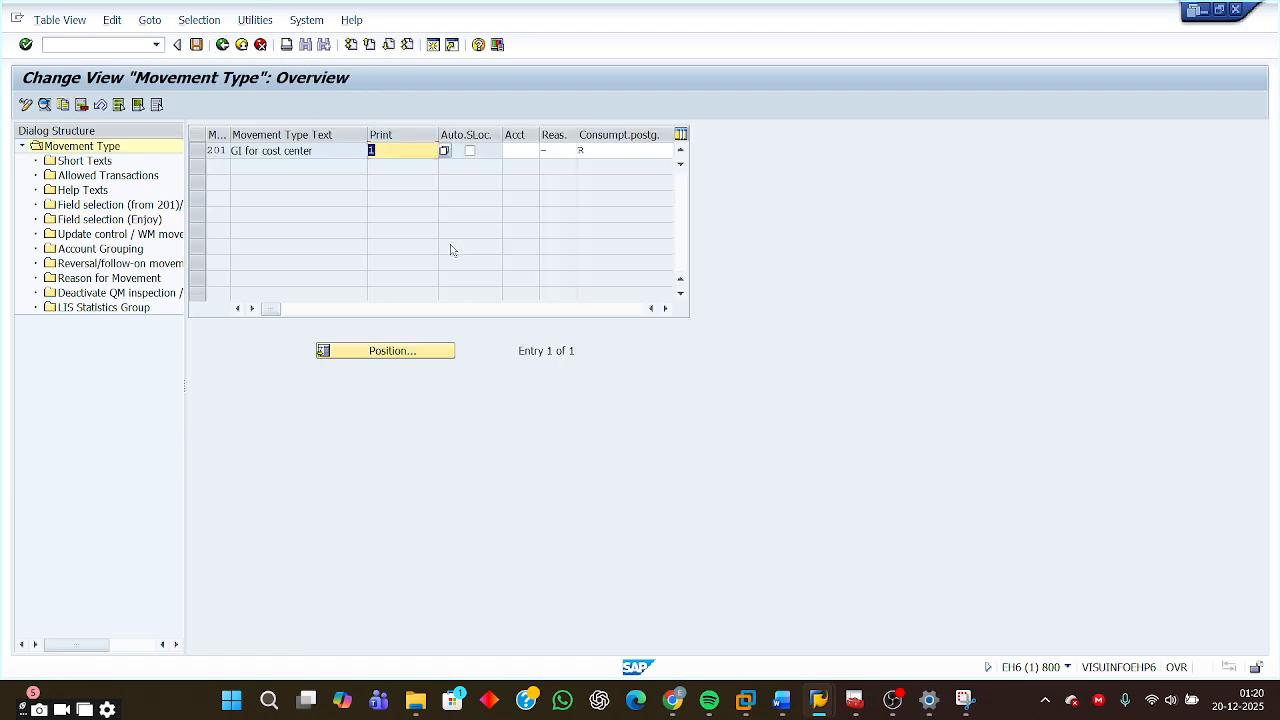
- Leave the movement type 201 view and restrict the work area to movement type Z01
click(222, 44)
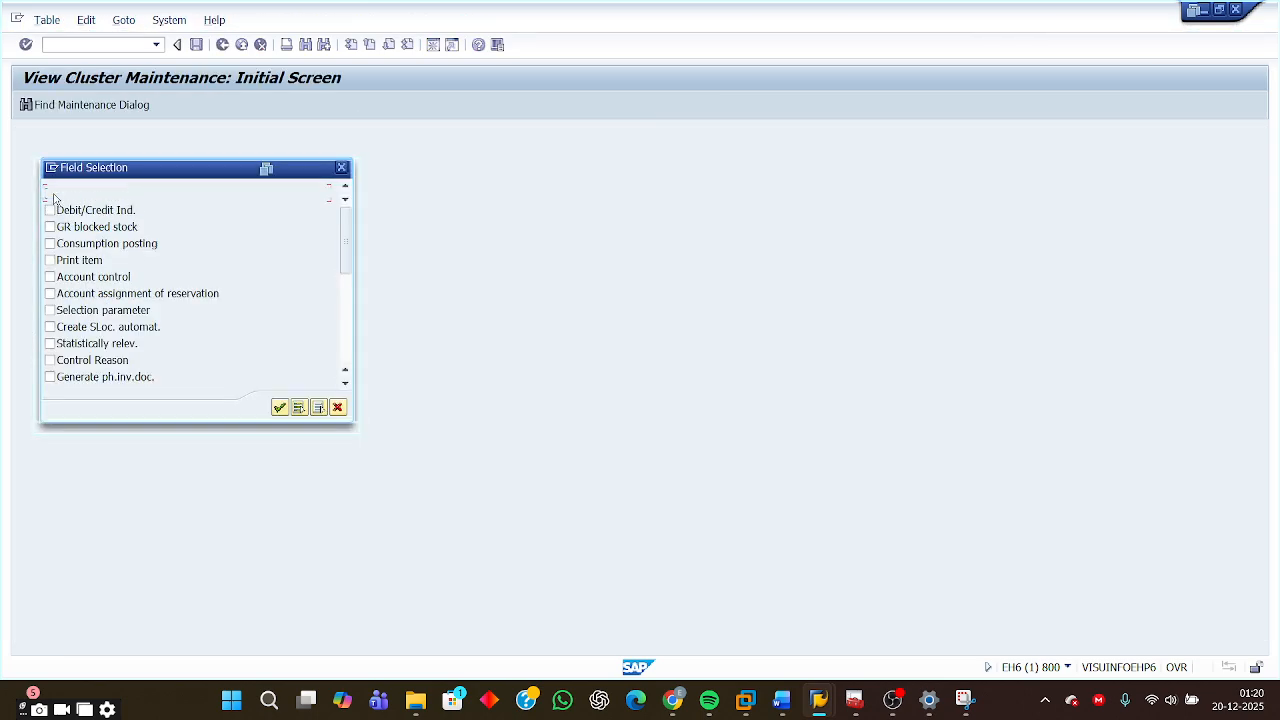
click(282, 410)
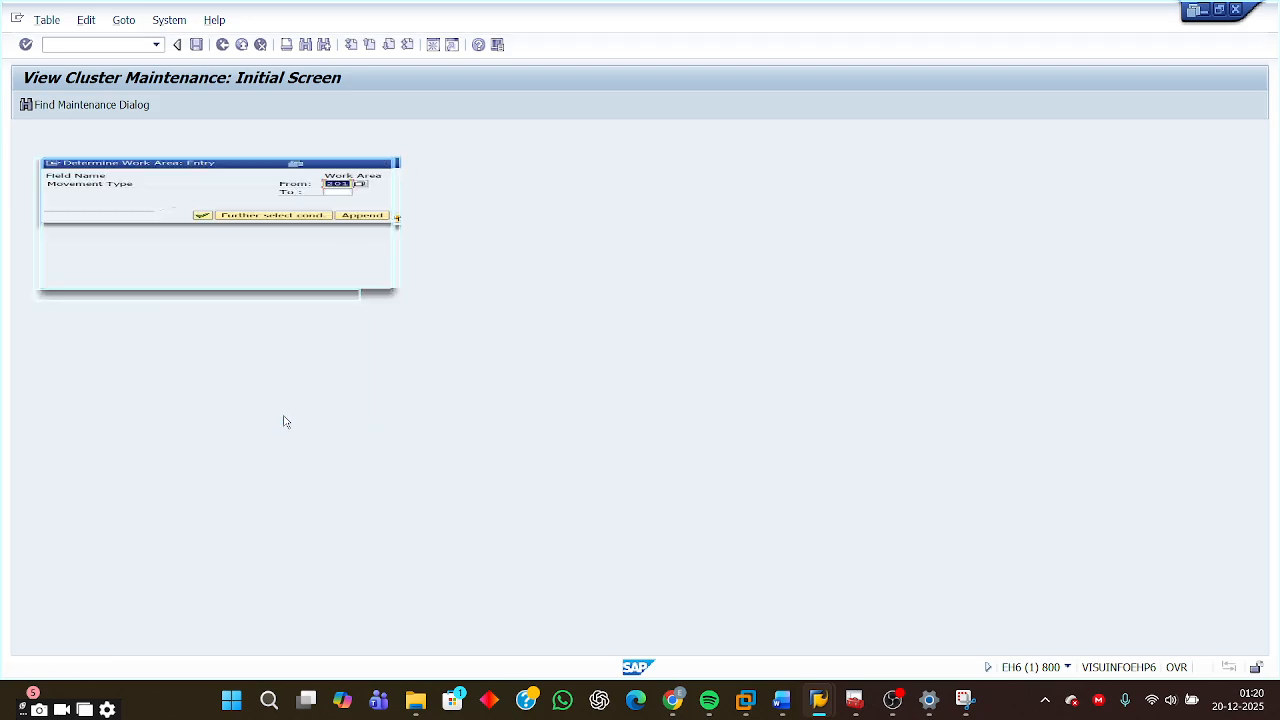
text(2)
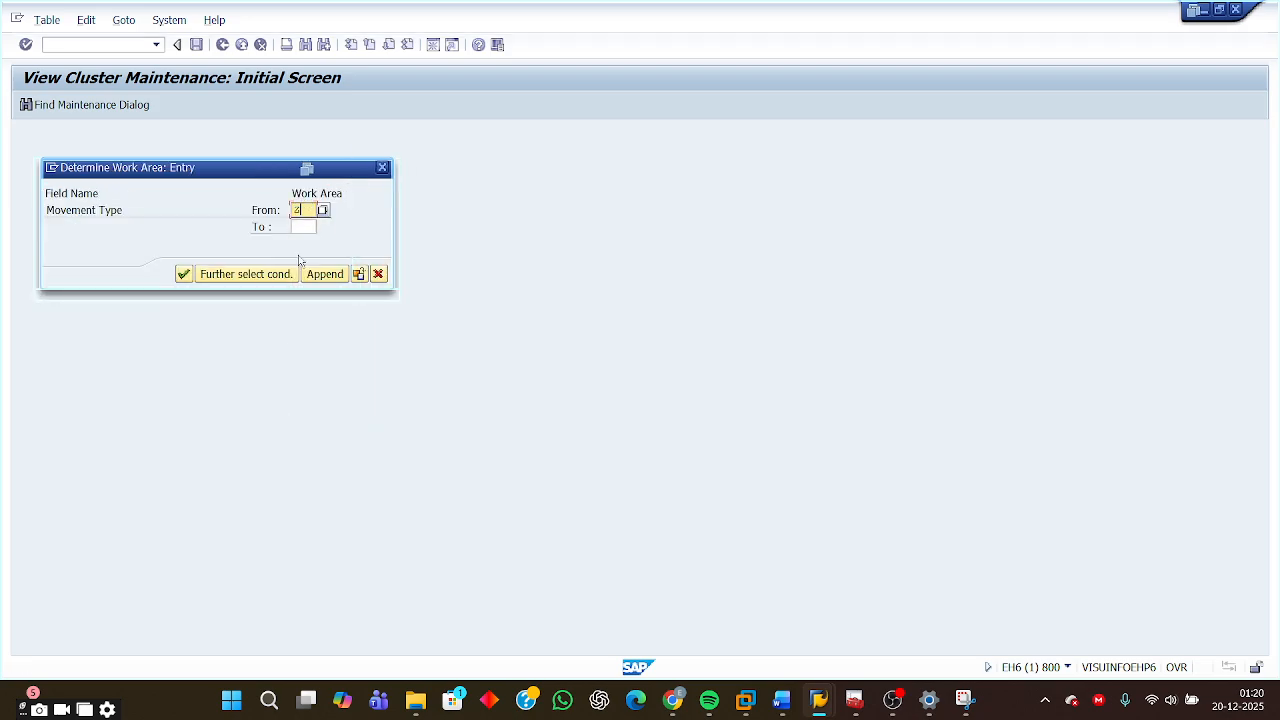
text(01)
key(Return)
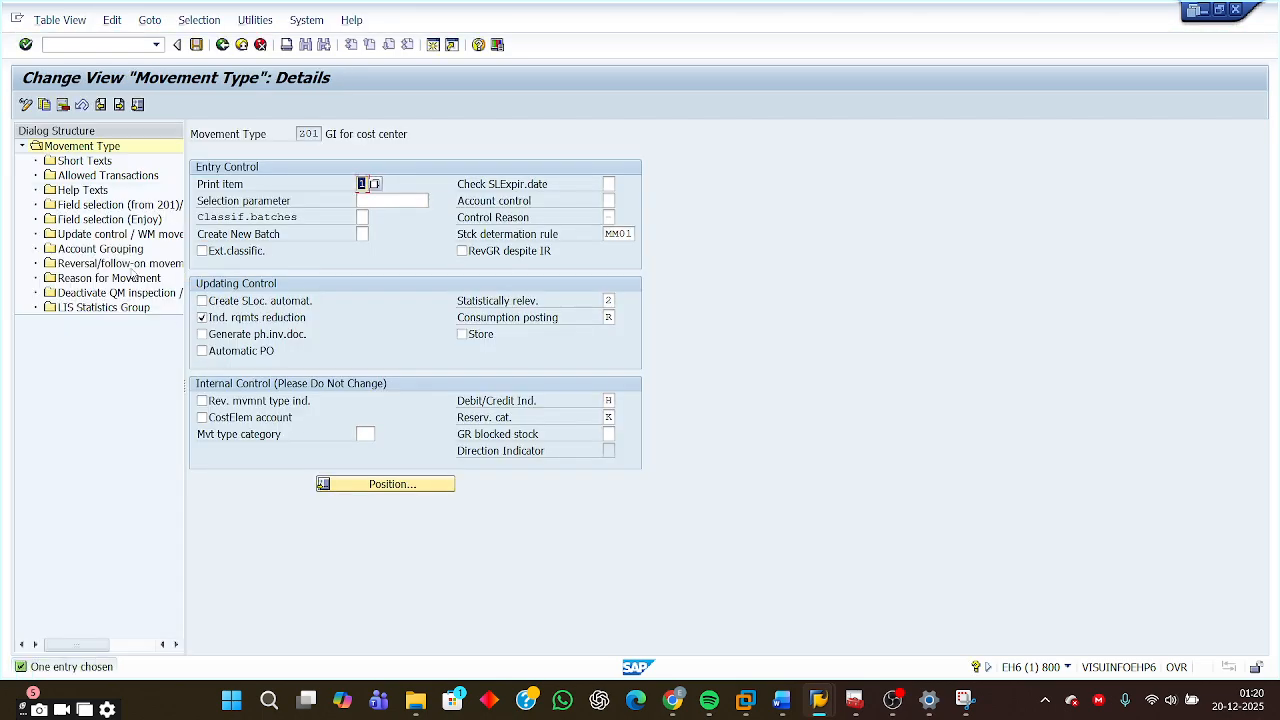
- Check the WEMPF entry status in the Field selection (Enjoy) of movement type Z01, and return to the movement type overview
click(121, 222)
double_click(121, 222)
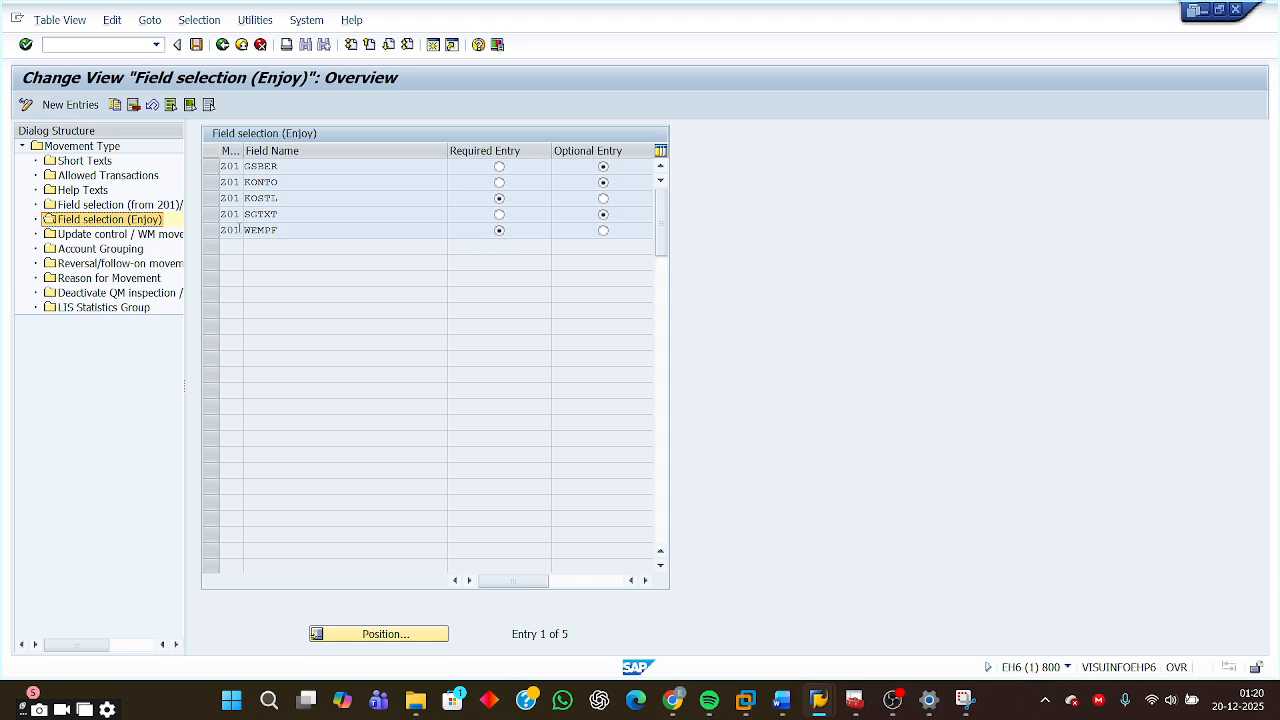
double_click(245, 230)
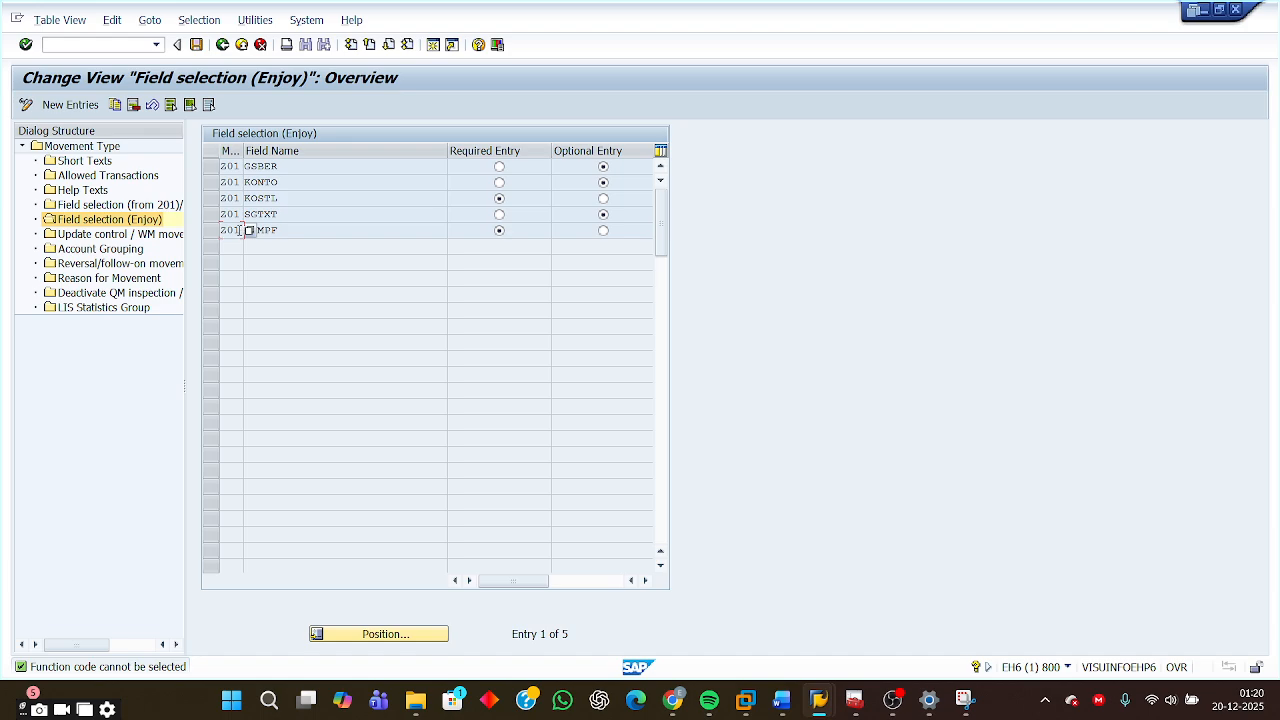
drag(234, 230, 214, 231)
double_click(243, 232)
click(222, 45)
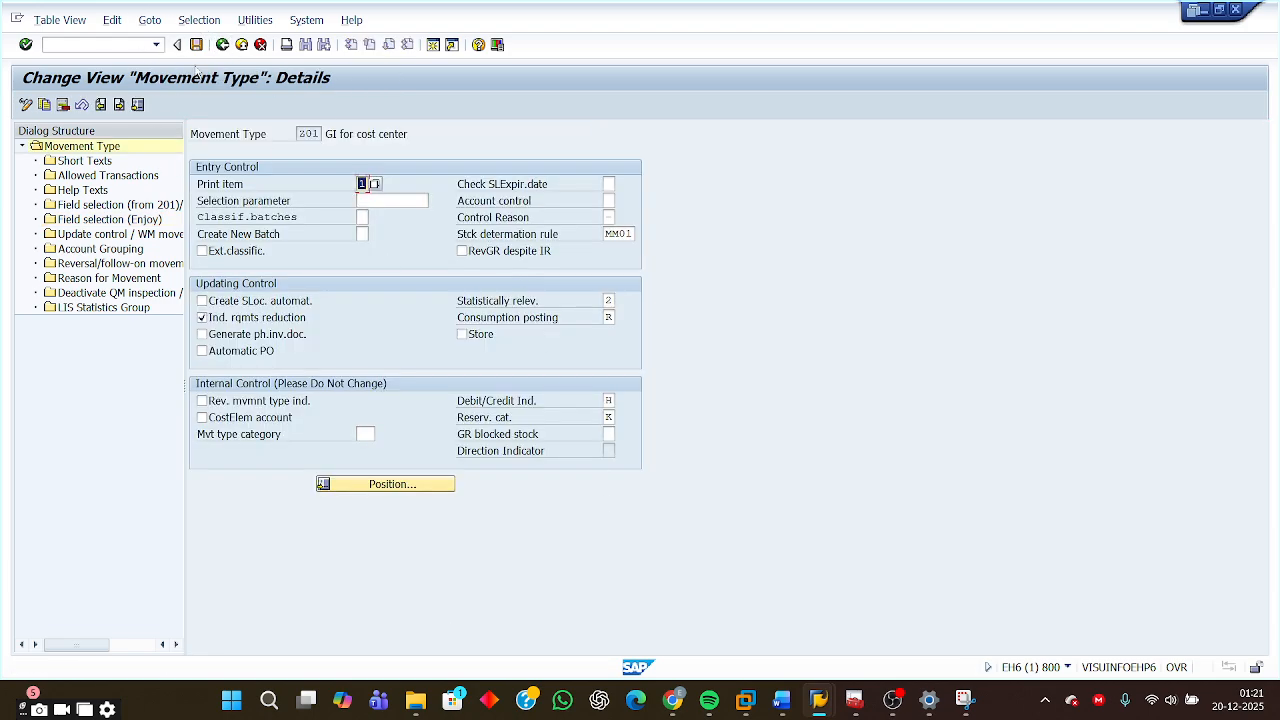
click(223, 46)
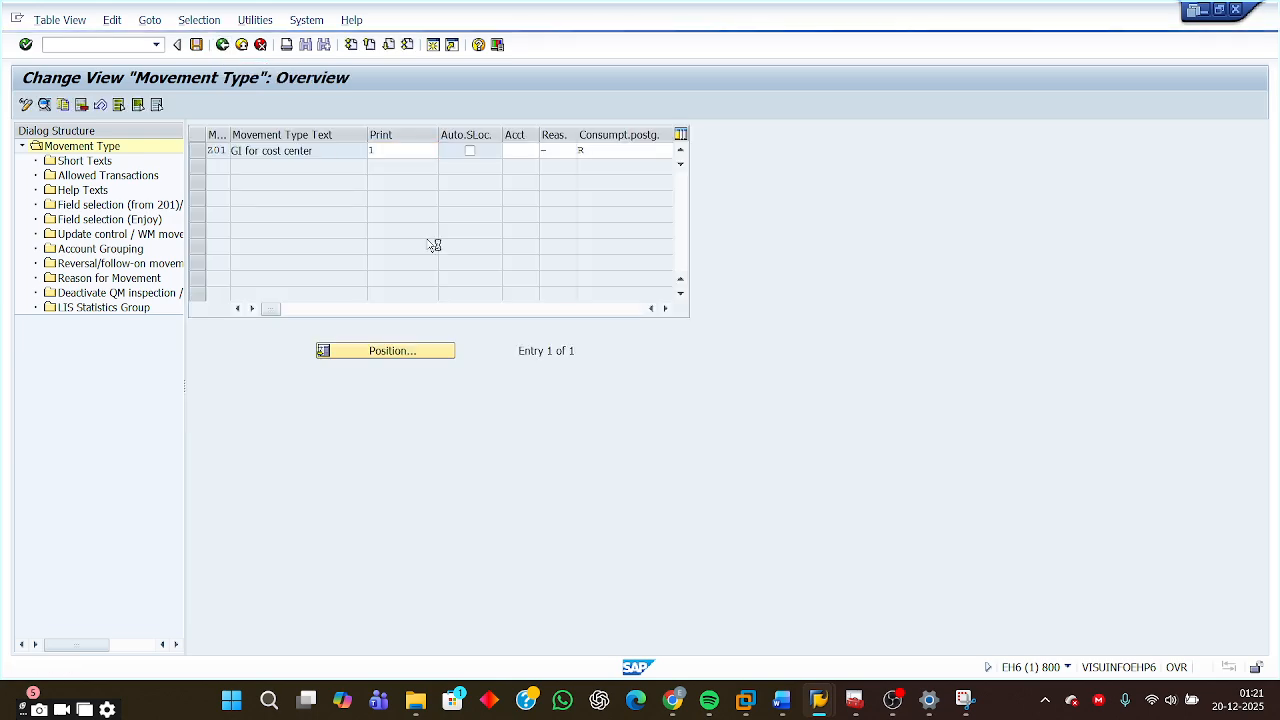
- Switch to the SAP Easy Access session, open MIGO Goods Movement, and look through the available transaction types
mouse_move(829, 702)
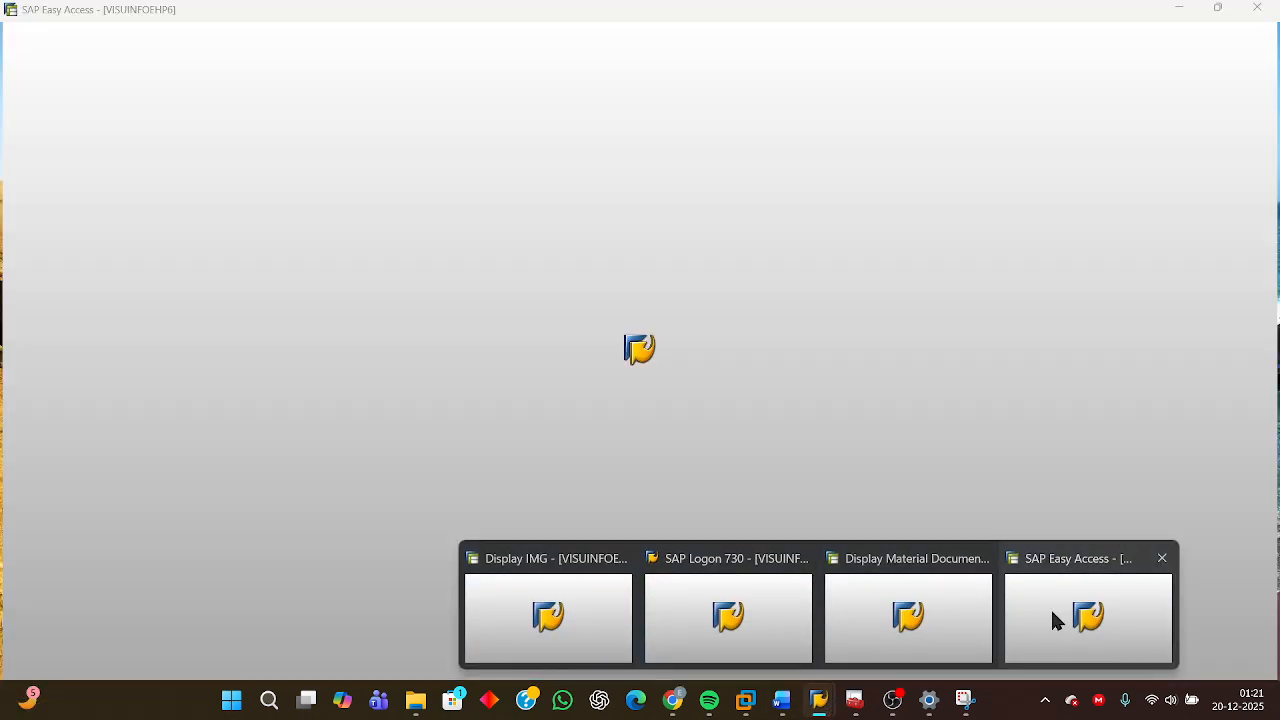
click(1052, 614)
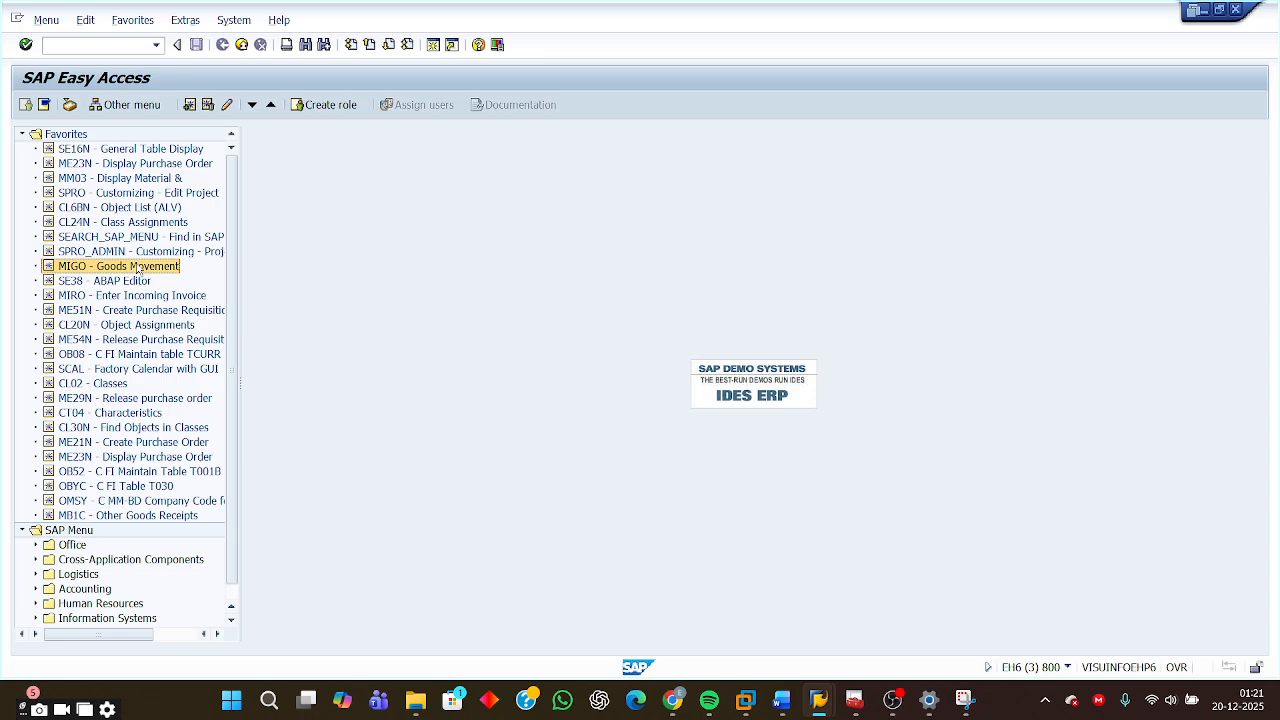
double_click(138, 268)
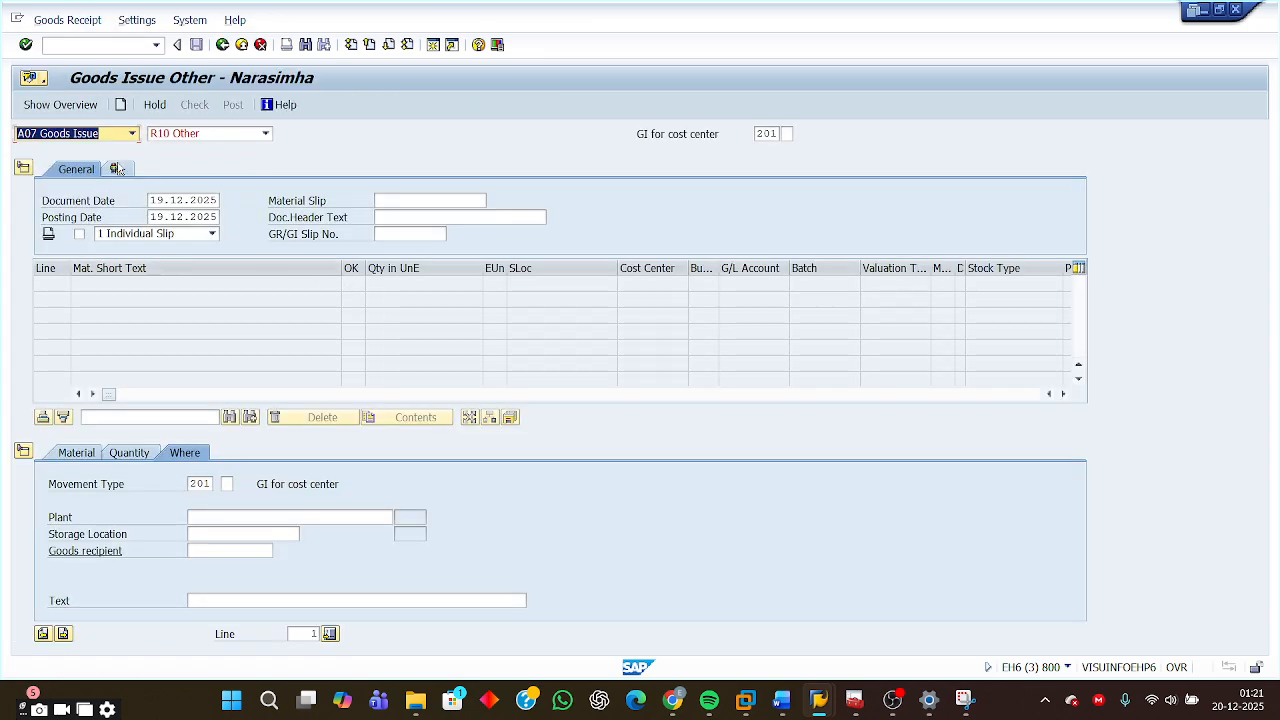
click(133, 137)
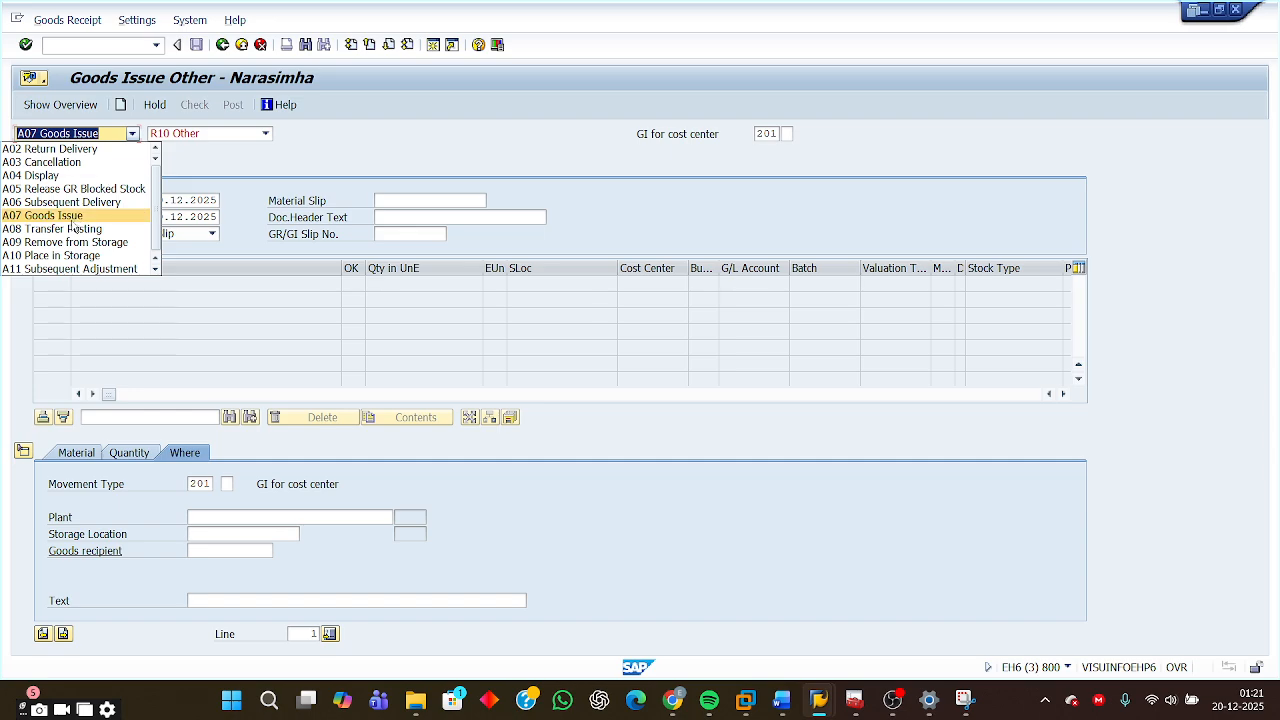
click(190, 162)
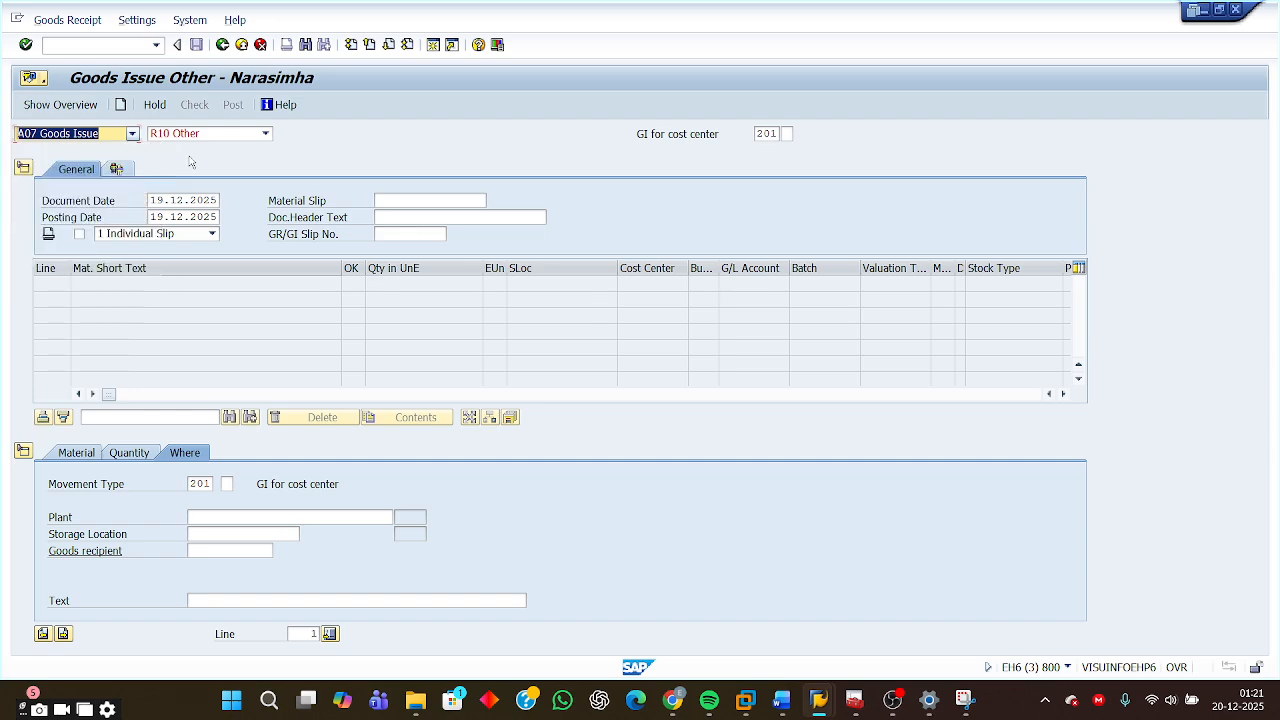
- Choose Z01, consumption for cost center from warehouse, as the goods issue's default movement type and dismiss the default values tip
double_click(763, 133)
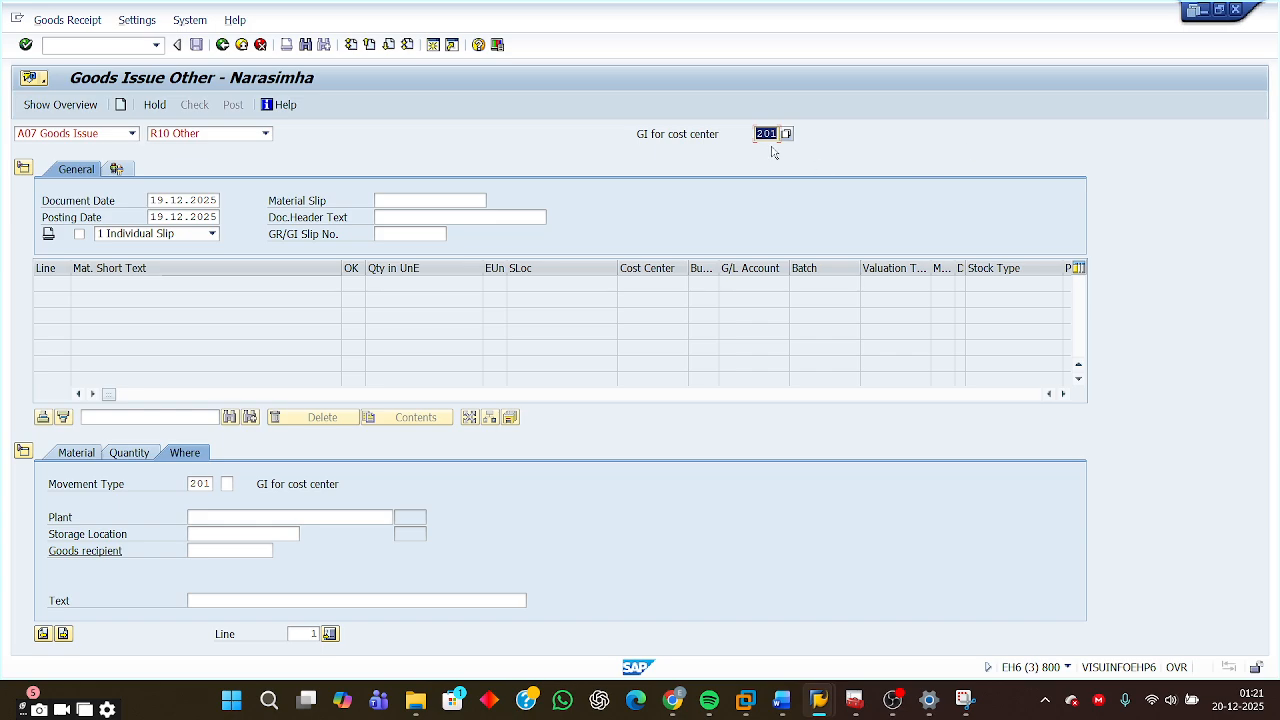
click(787, 134)
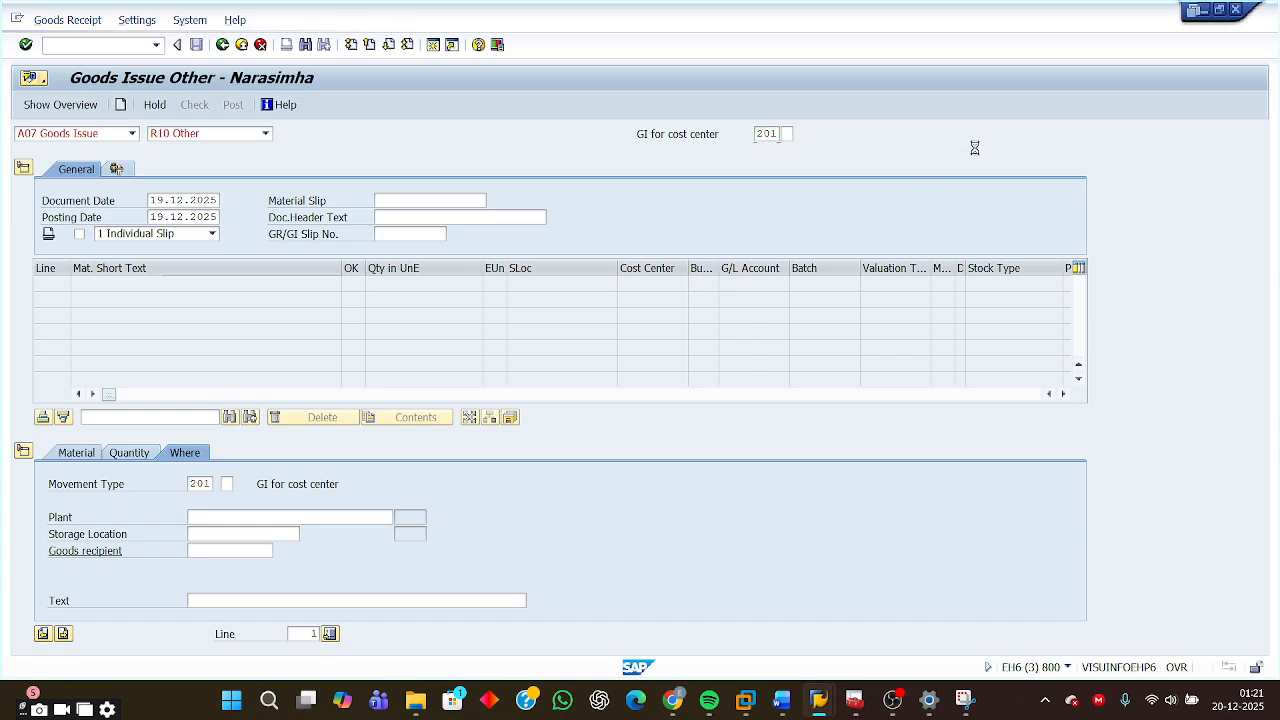
drag(1018, 236, 1031, 450)
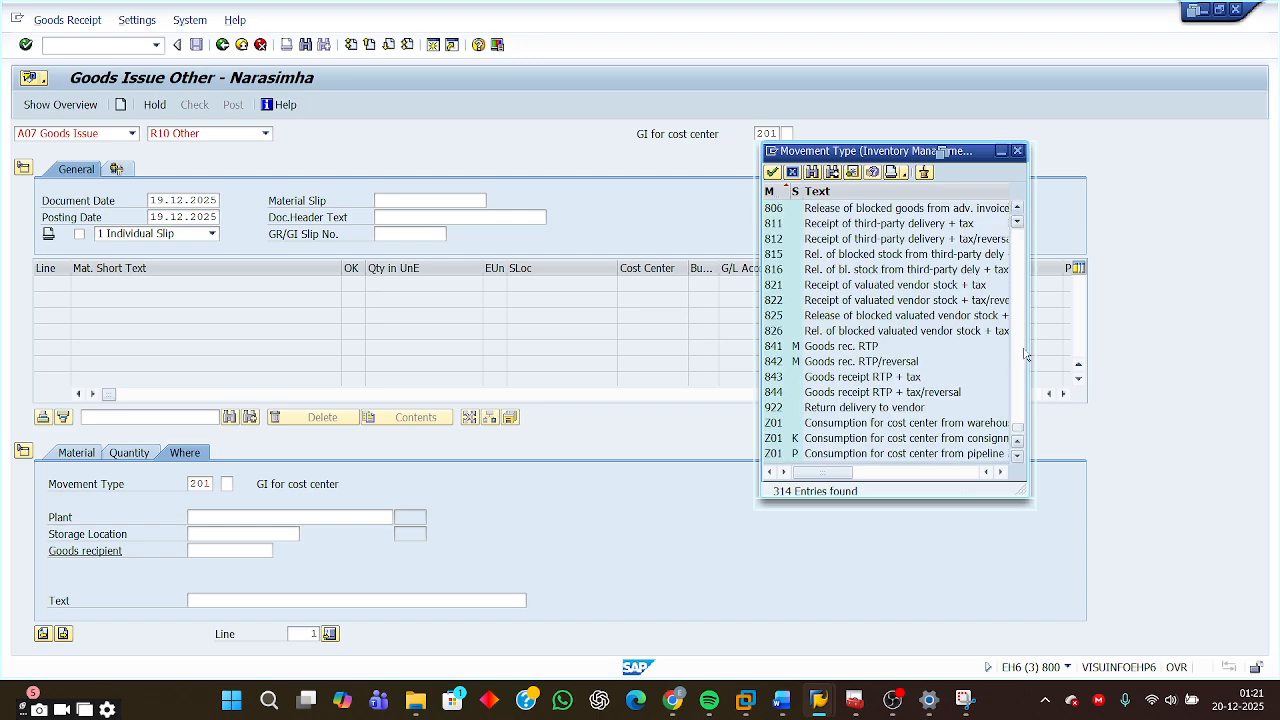
click(853, 426)
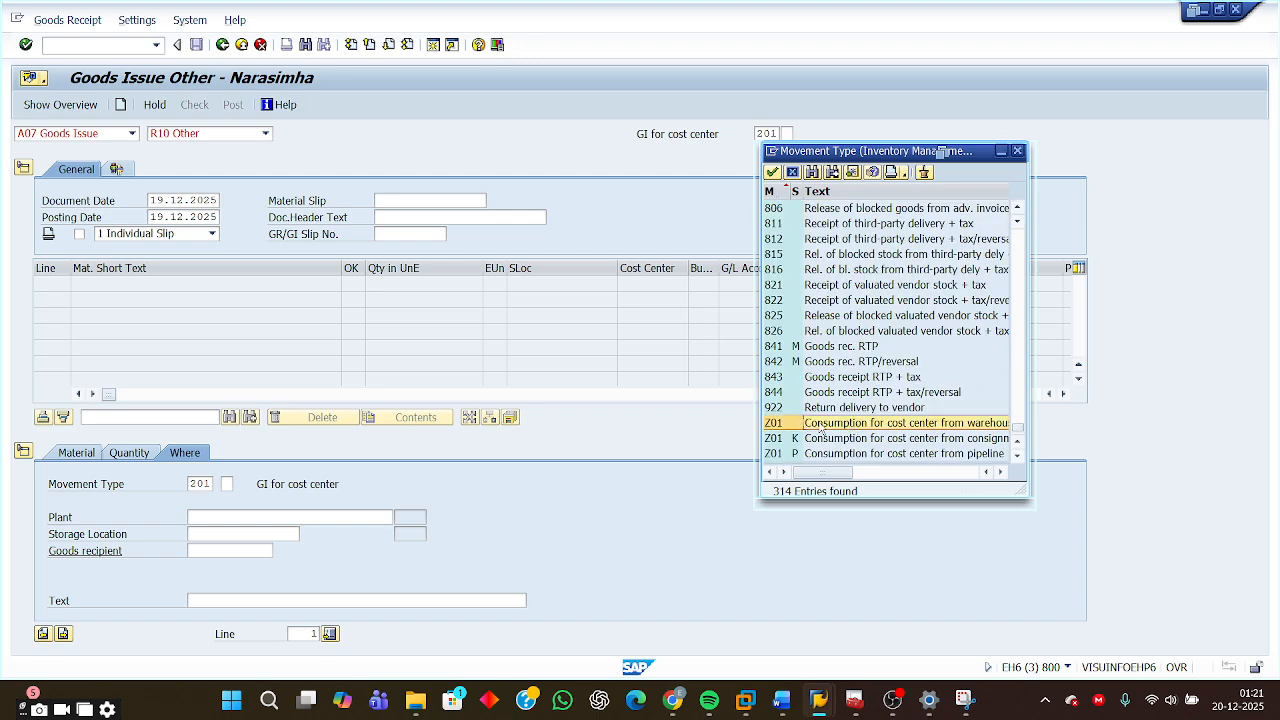
double_click(821, 428)
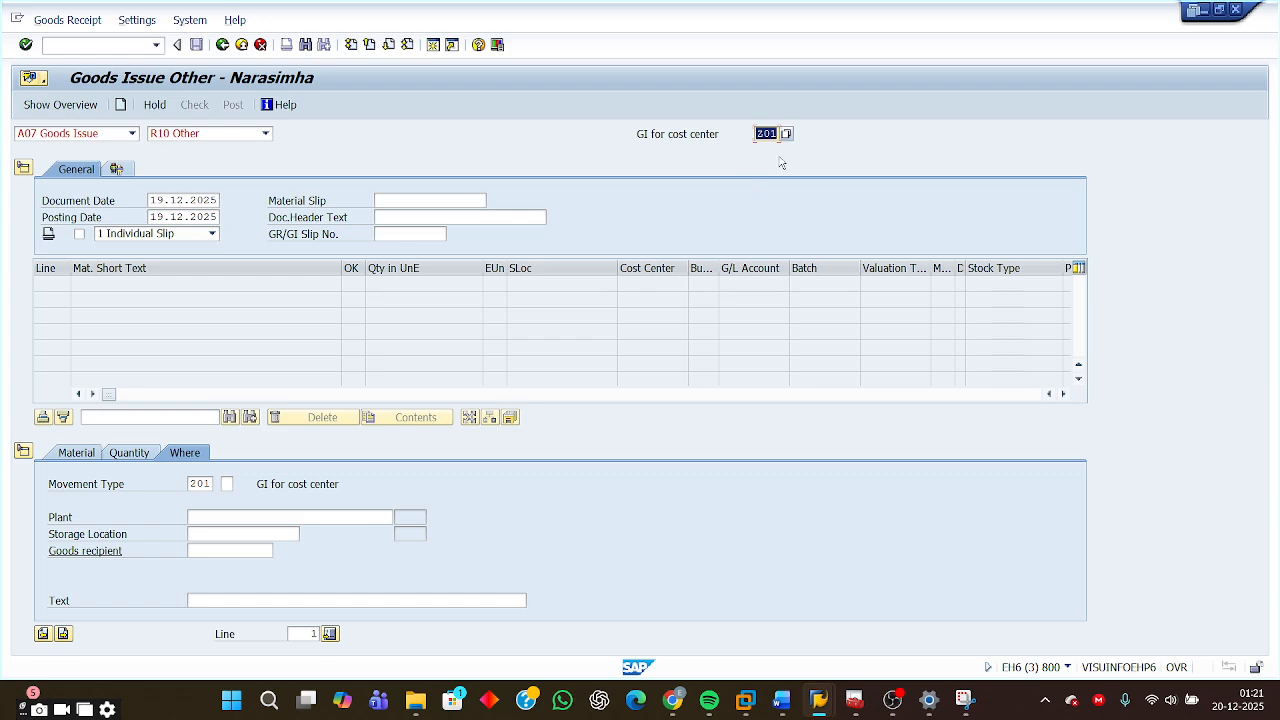
key(Return)
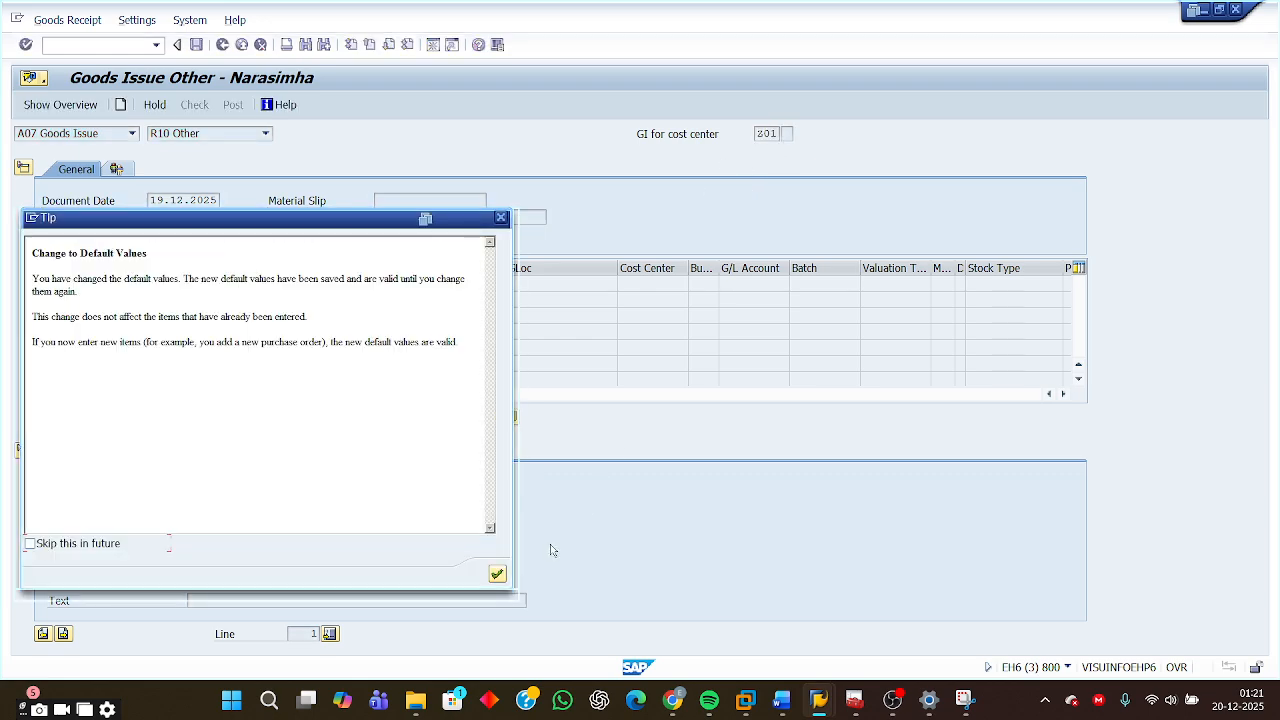
click(497, 573)
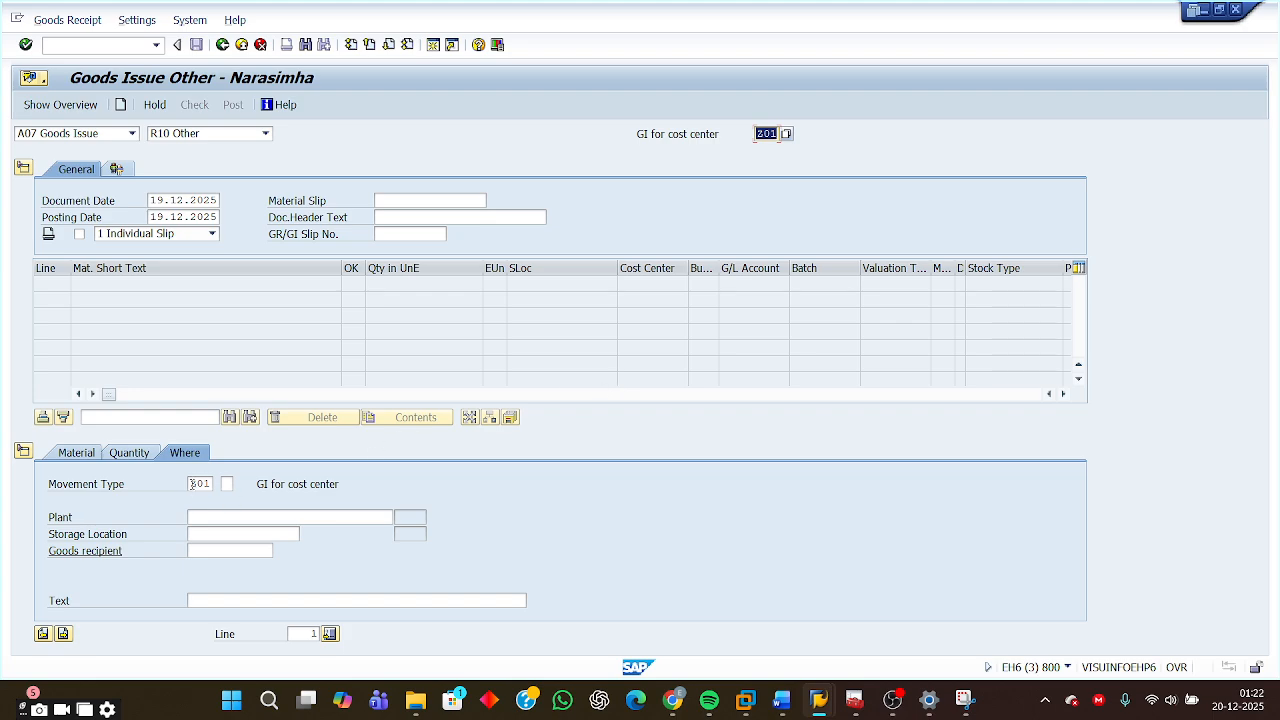
drag(191, 483, 237, 479)
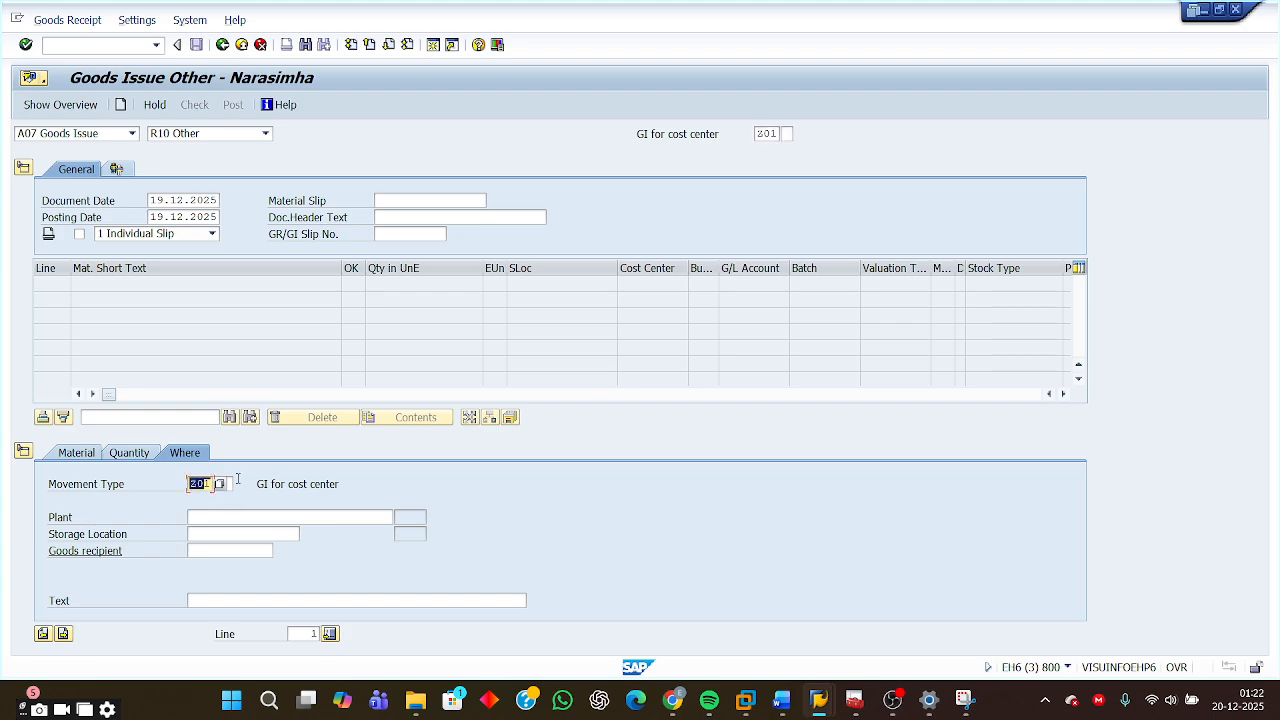
- Consult the goods issue test data in the Word exercise document, return to MIGO, and enter material R-10001 for the item
click(80, 453)
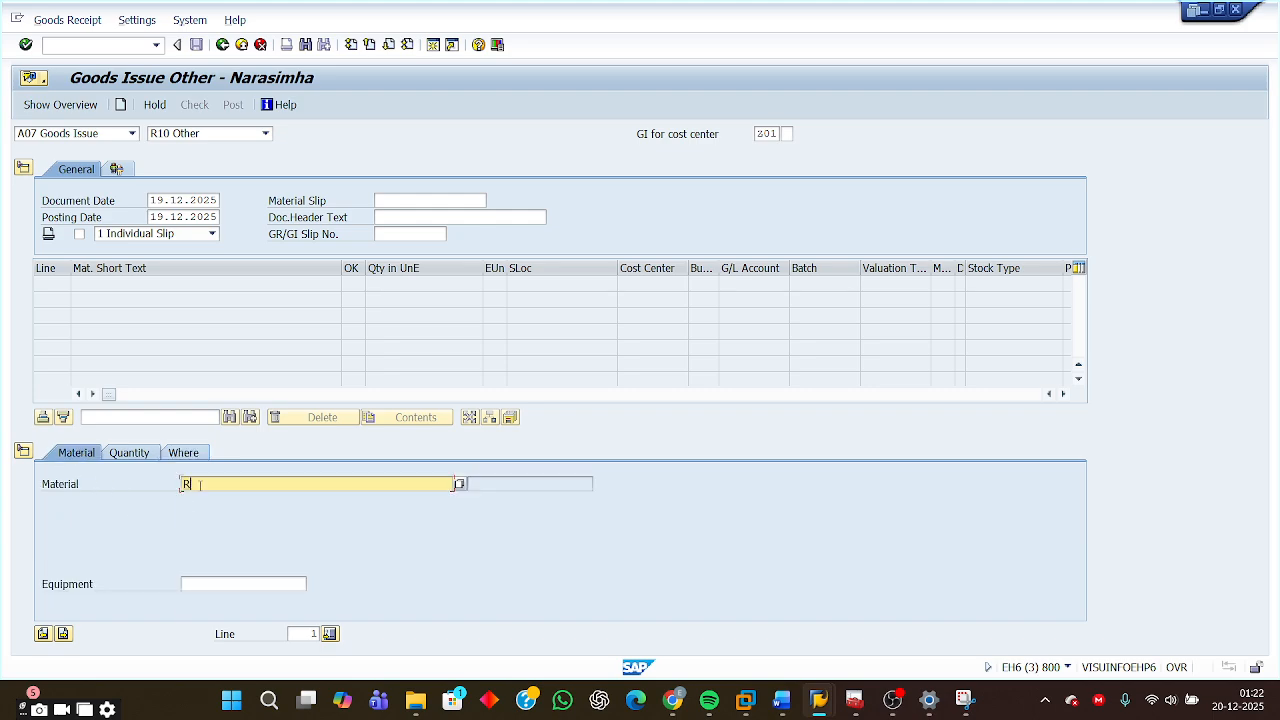
click(206, 499)
click(783, 700)
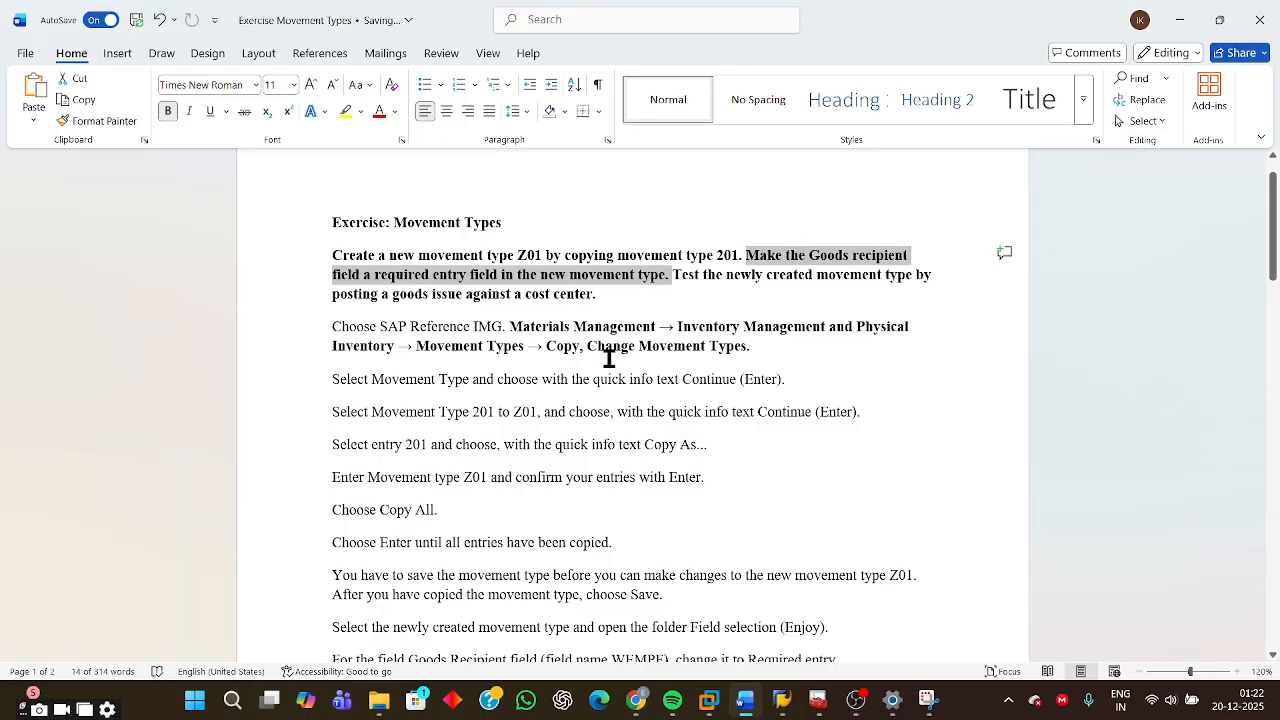
scroll(734, 408, down, 5)
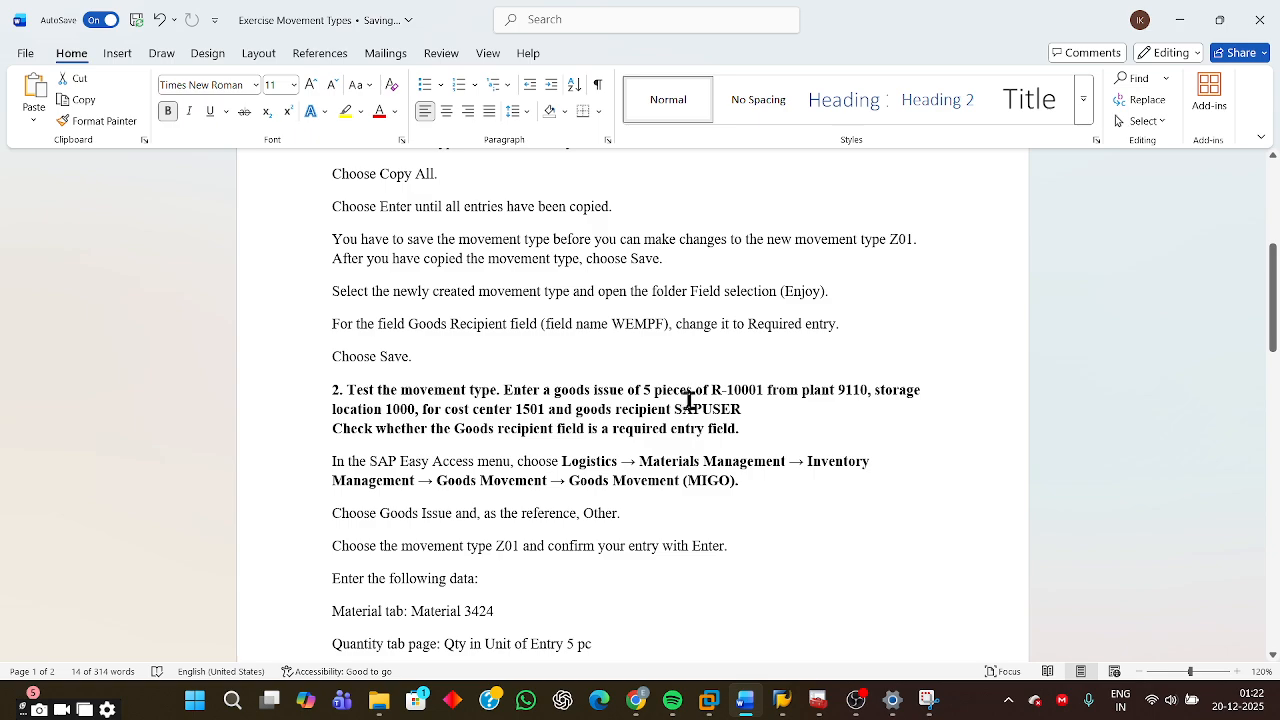
drag(716, 390, 915, 410)
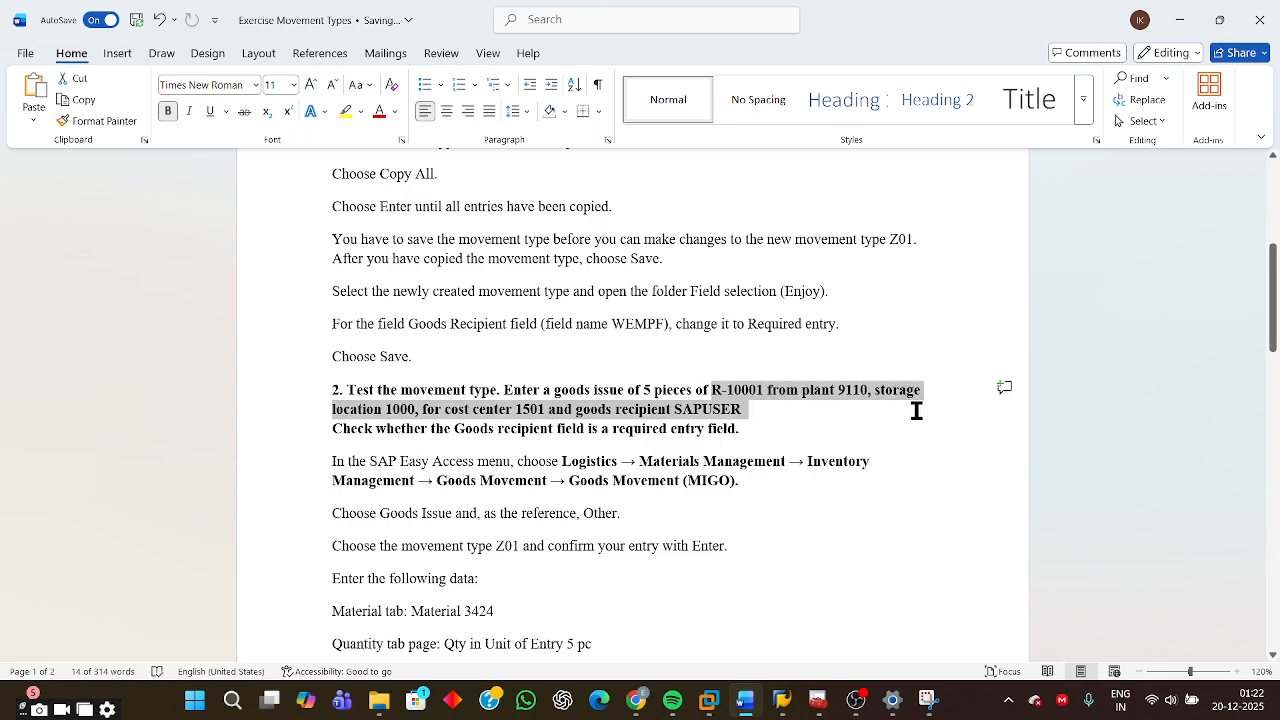
click(781, 702)
click(1040, 630)
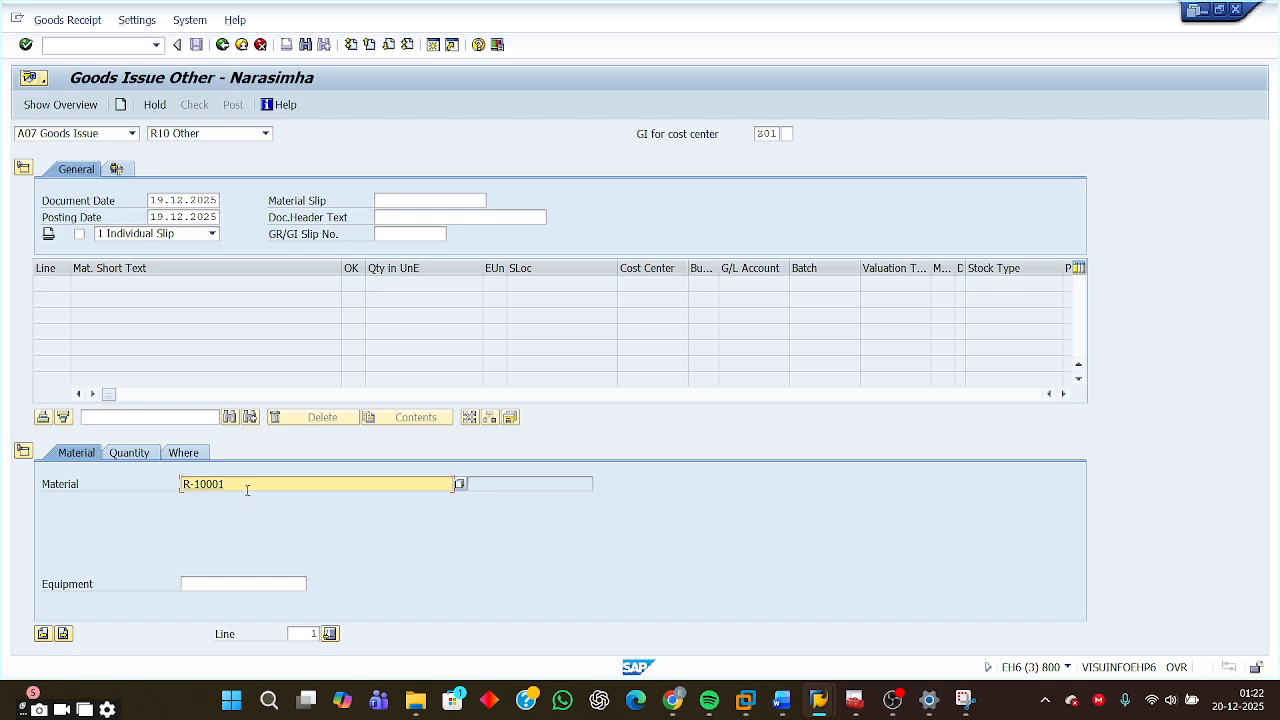
key(Return)
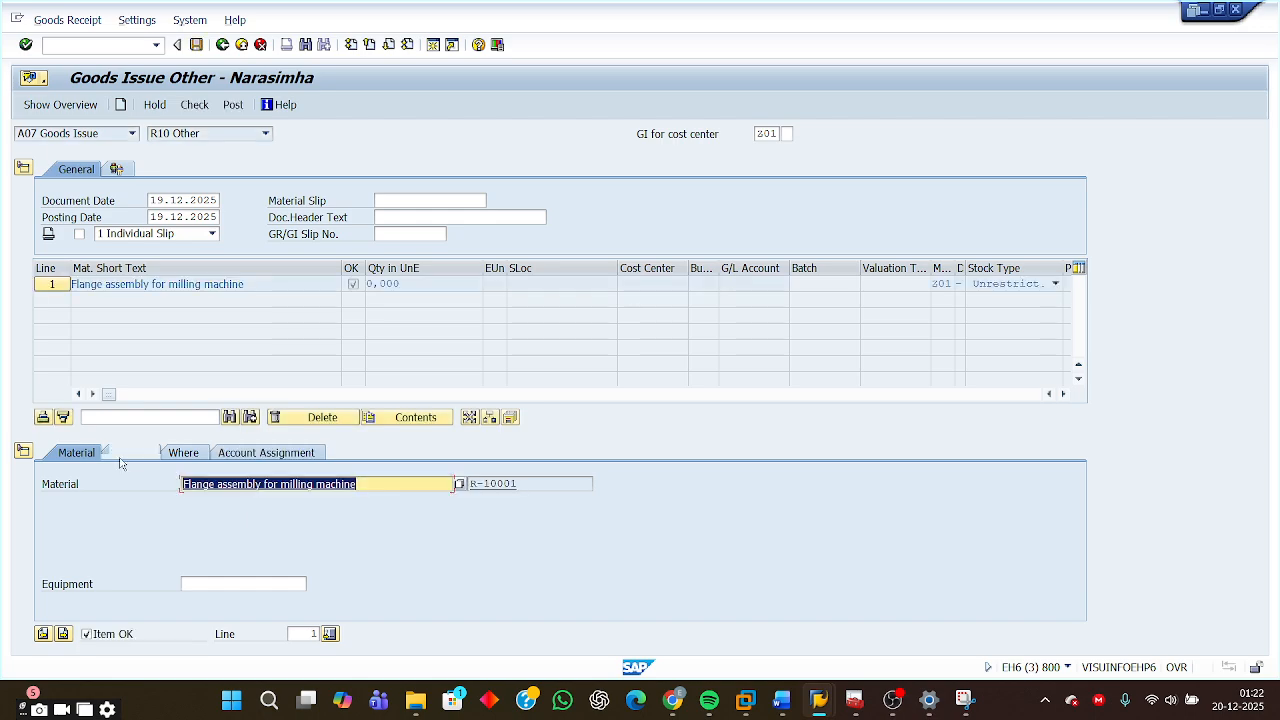
- Set the item's quantity in unit of entry to 5
click(130, 455)
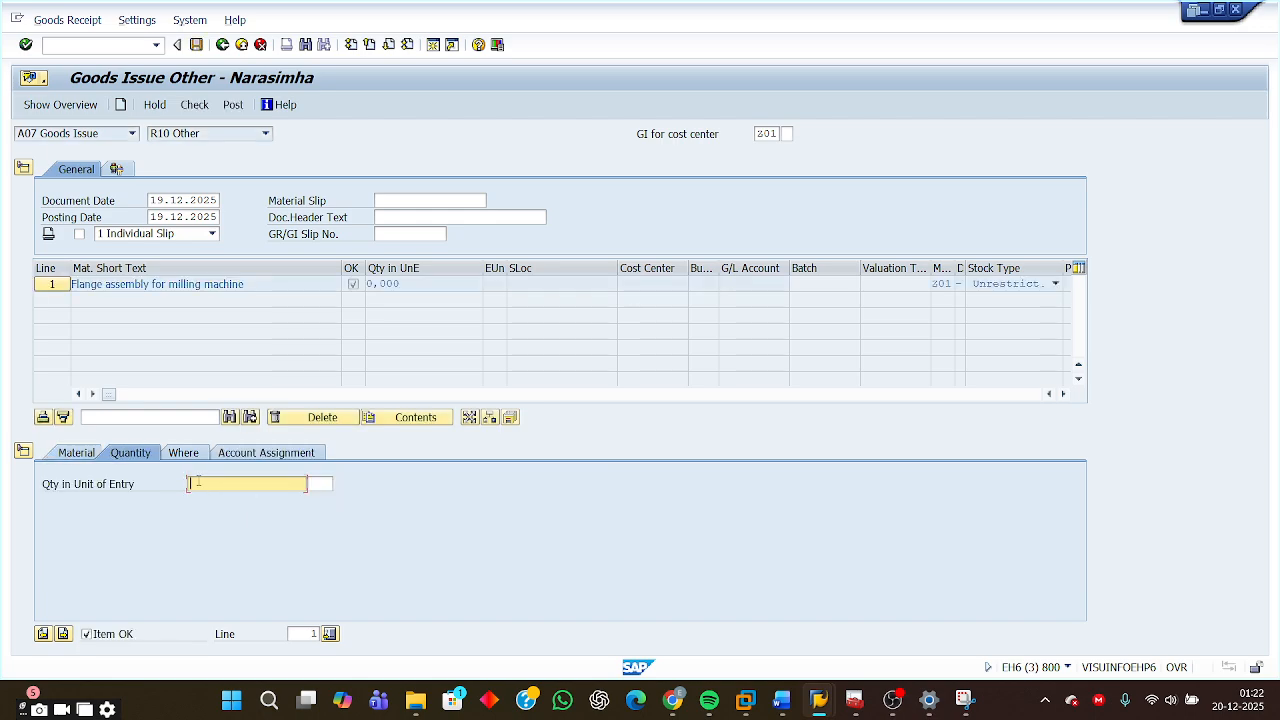
text(5)
click(348, 558)
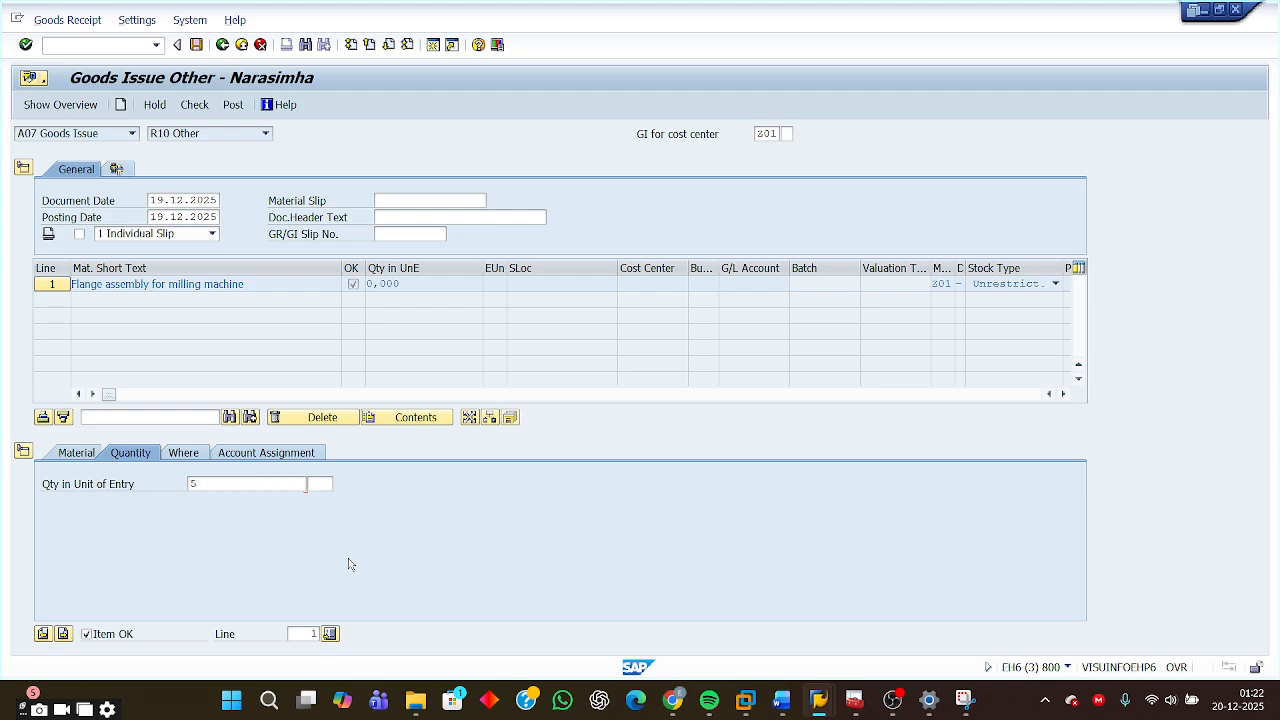
click(224, 483)
- Set the item's plant to 9110 and storage location to 1000, and confirm the entries
click(183, 453)
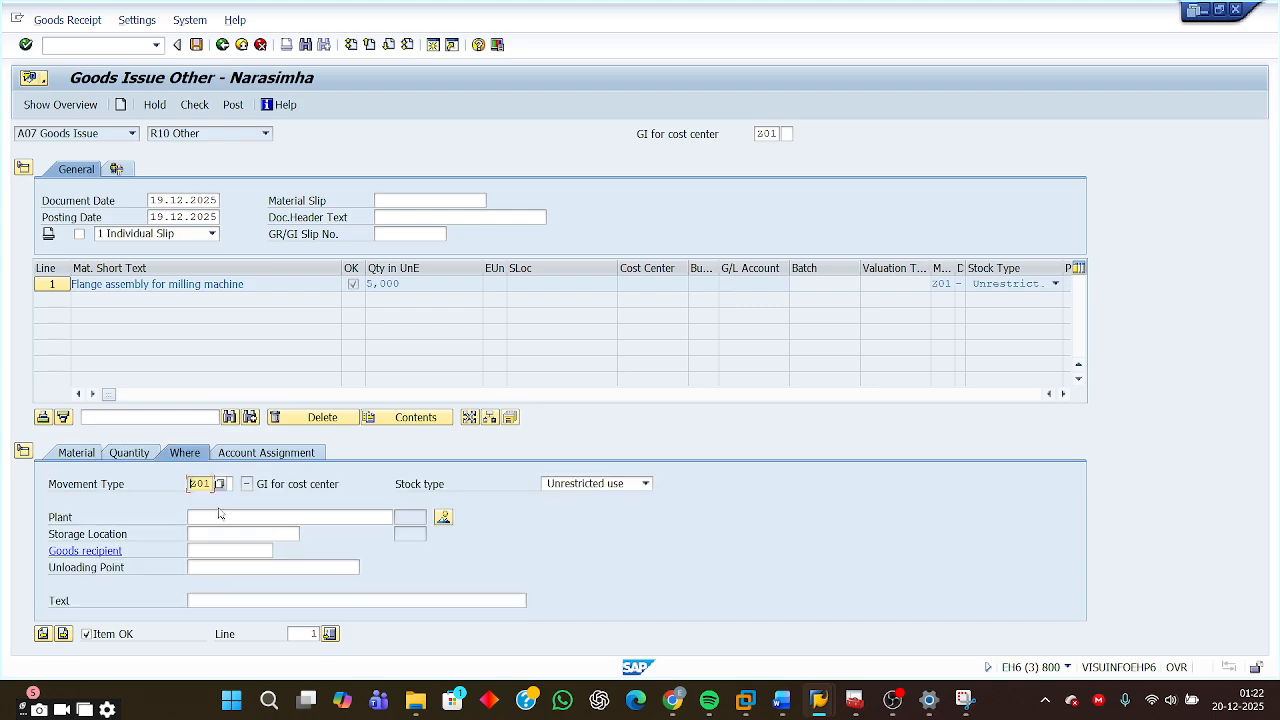
click(218, 515)
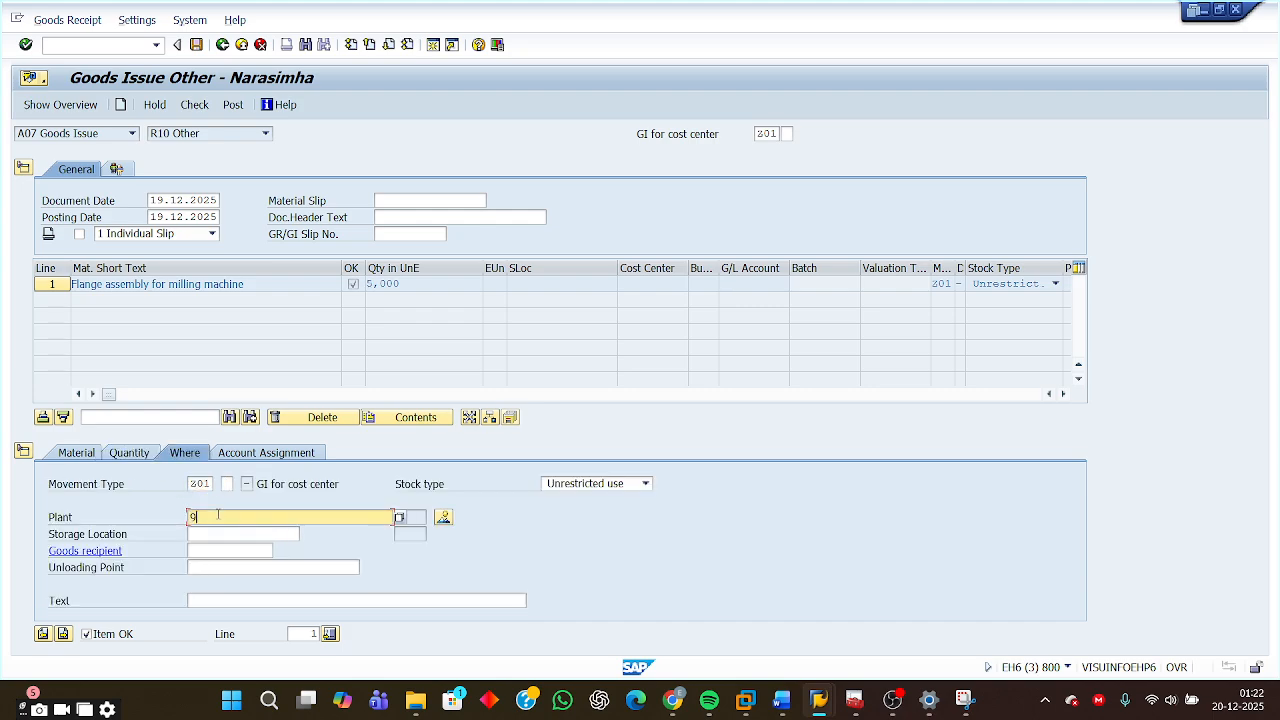
text(9)
click(212, 534)
click(212, 534)
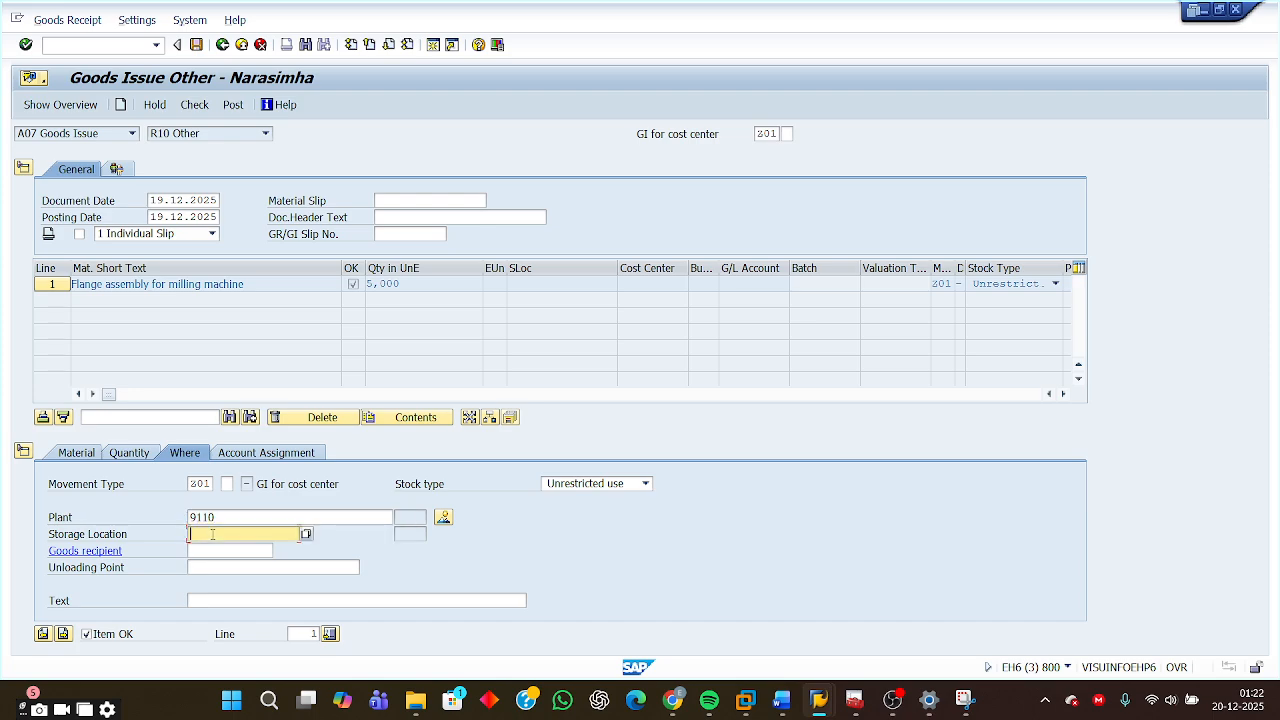
text(1)
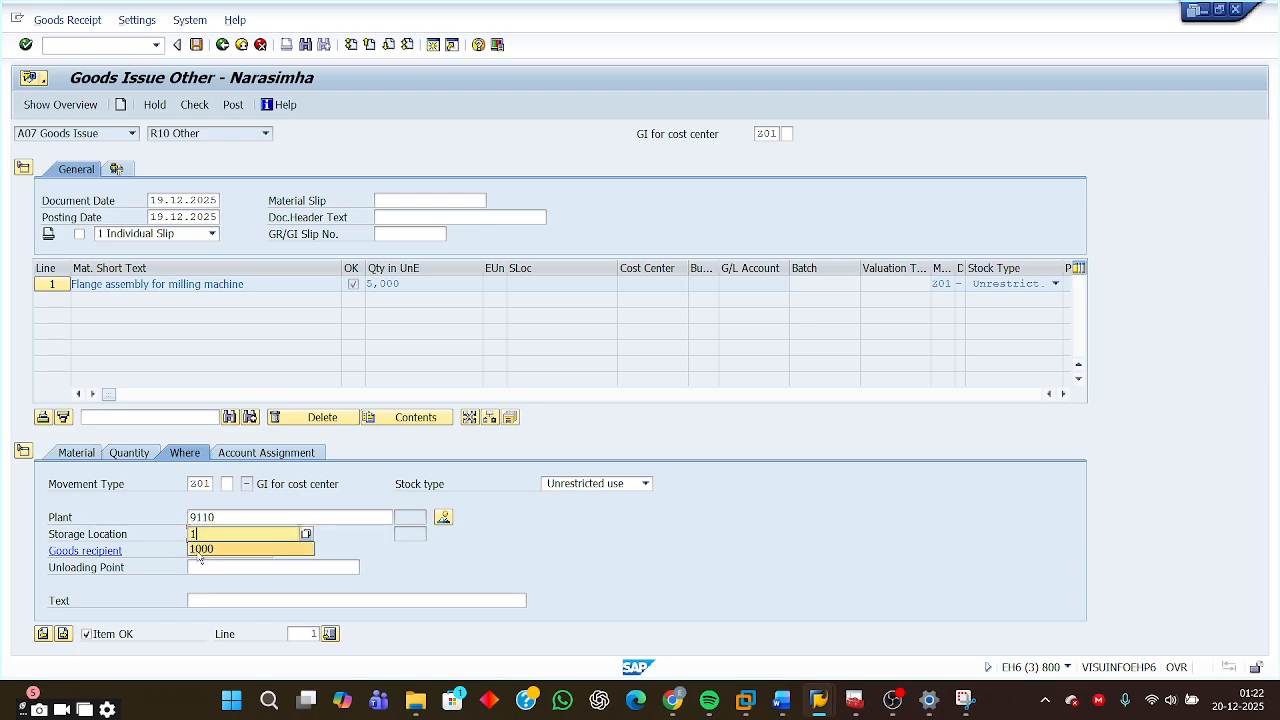
click(297, 556)
key(Return)
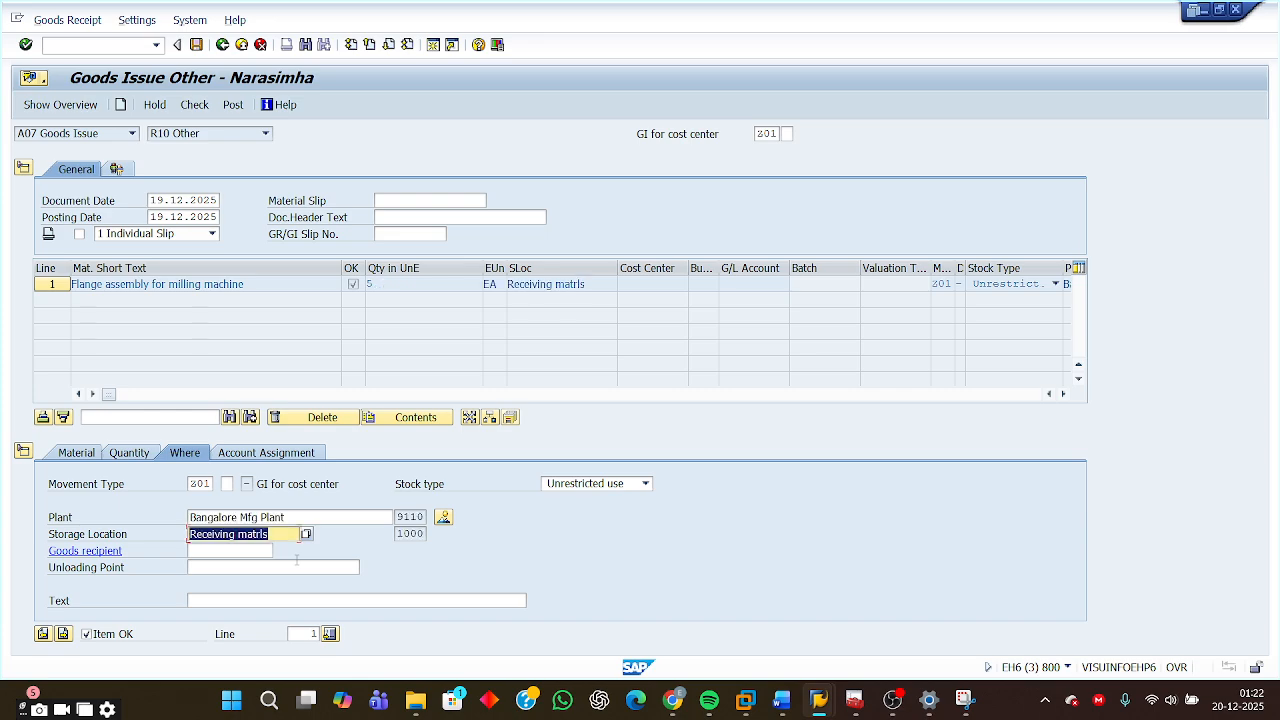
- Assign the goods issue item to cost center 1501 and confirm the entry
click(266, 453)
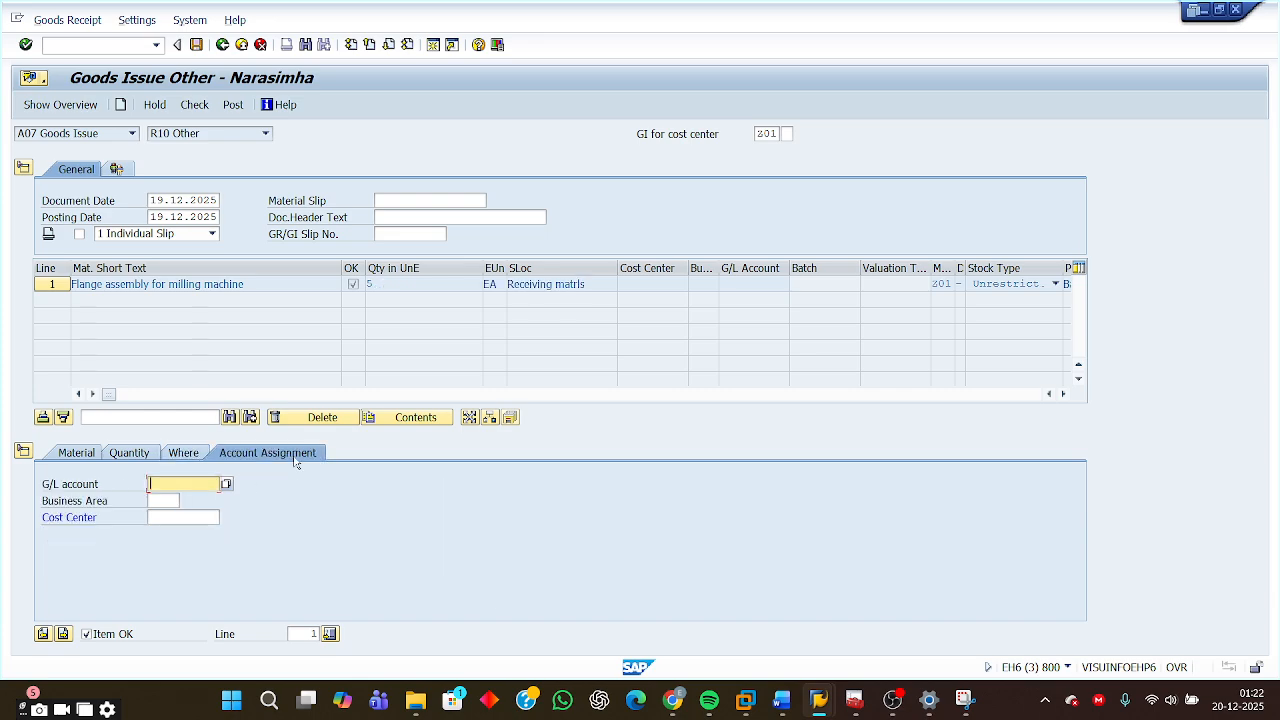
click(178, 517)
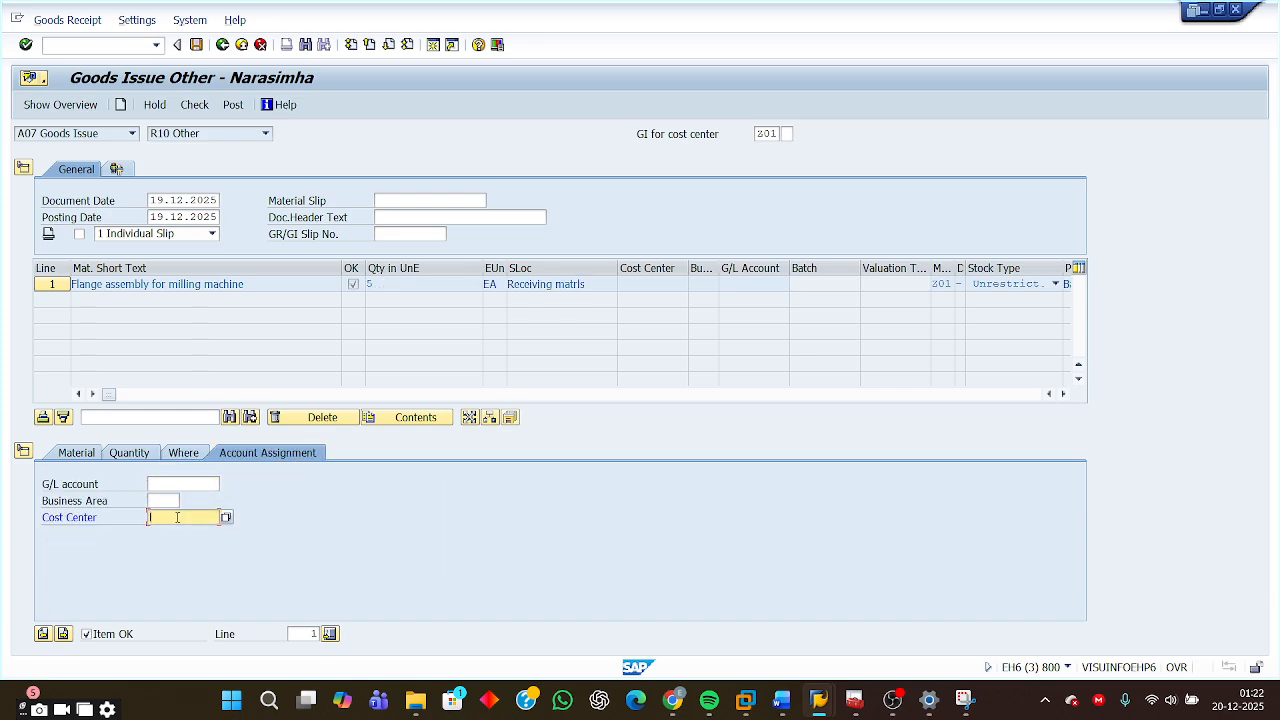
text(1)
click(177, 533)
key(Return)
- Check the goods issue with the item's Goods recipient left blank, and close the resulting log
click(182, 455)
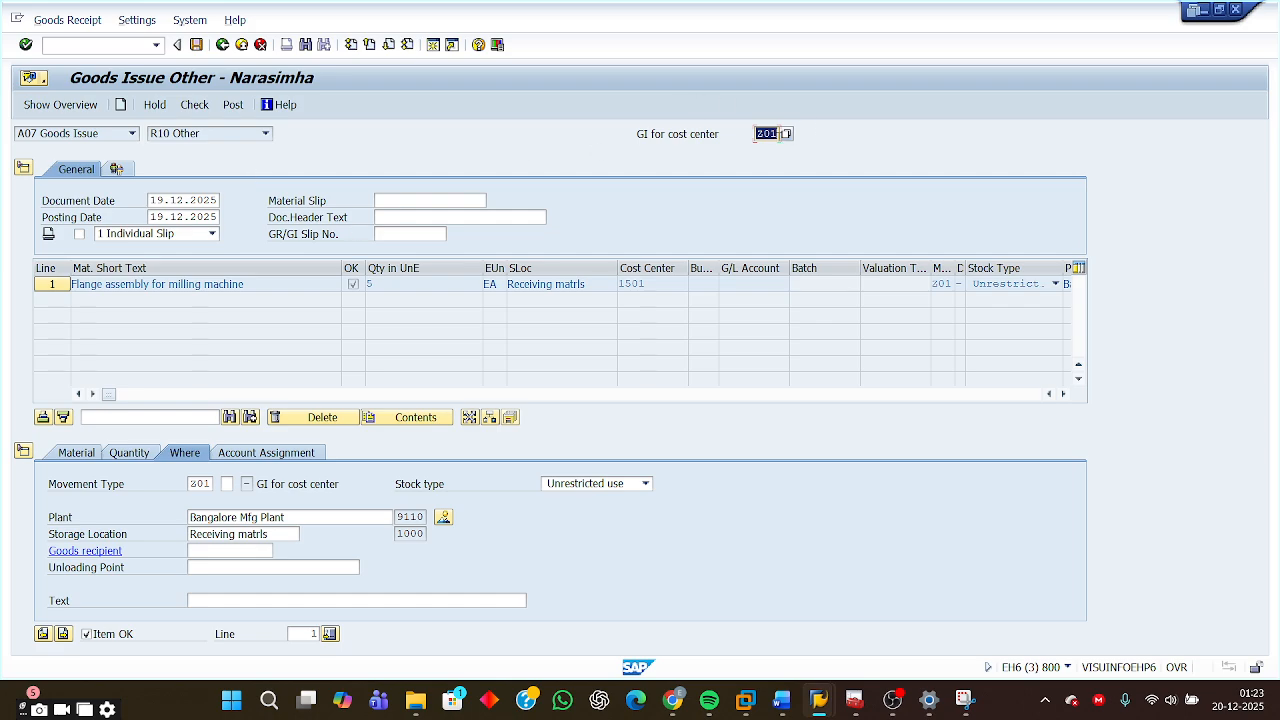
click(768, 133)
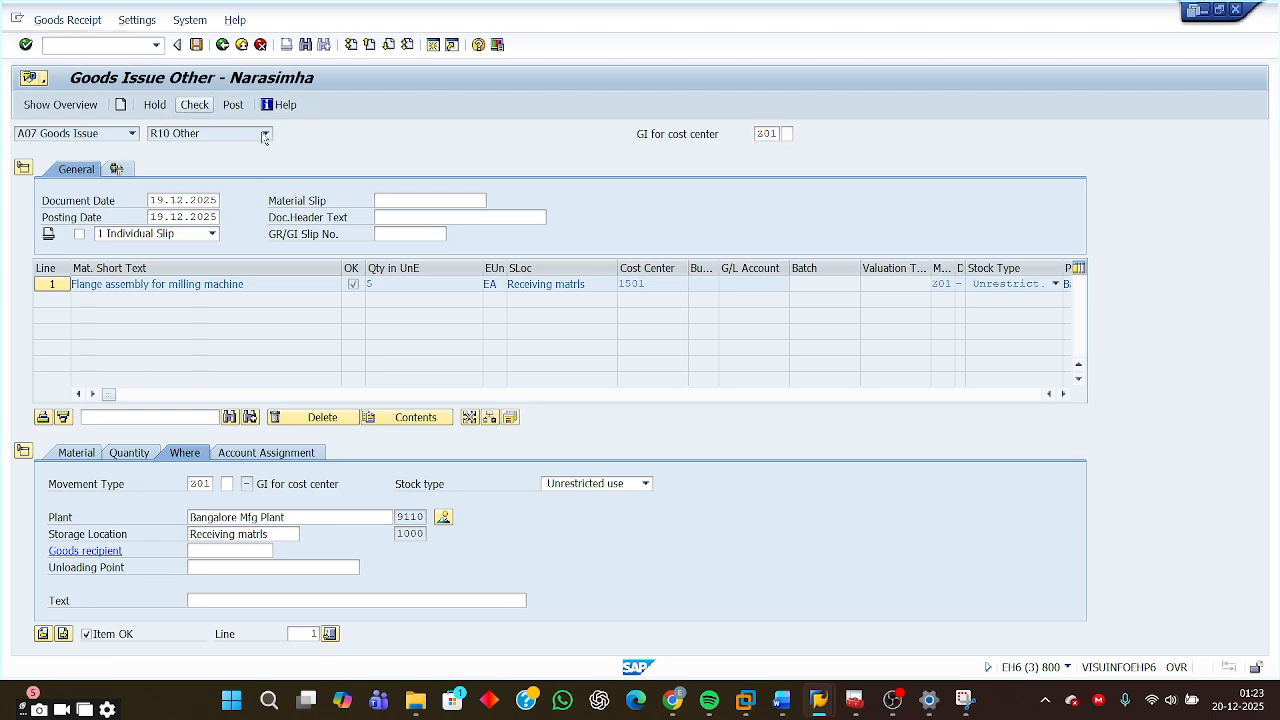
click(194, 105)
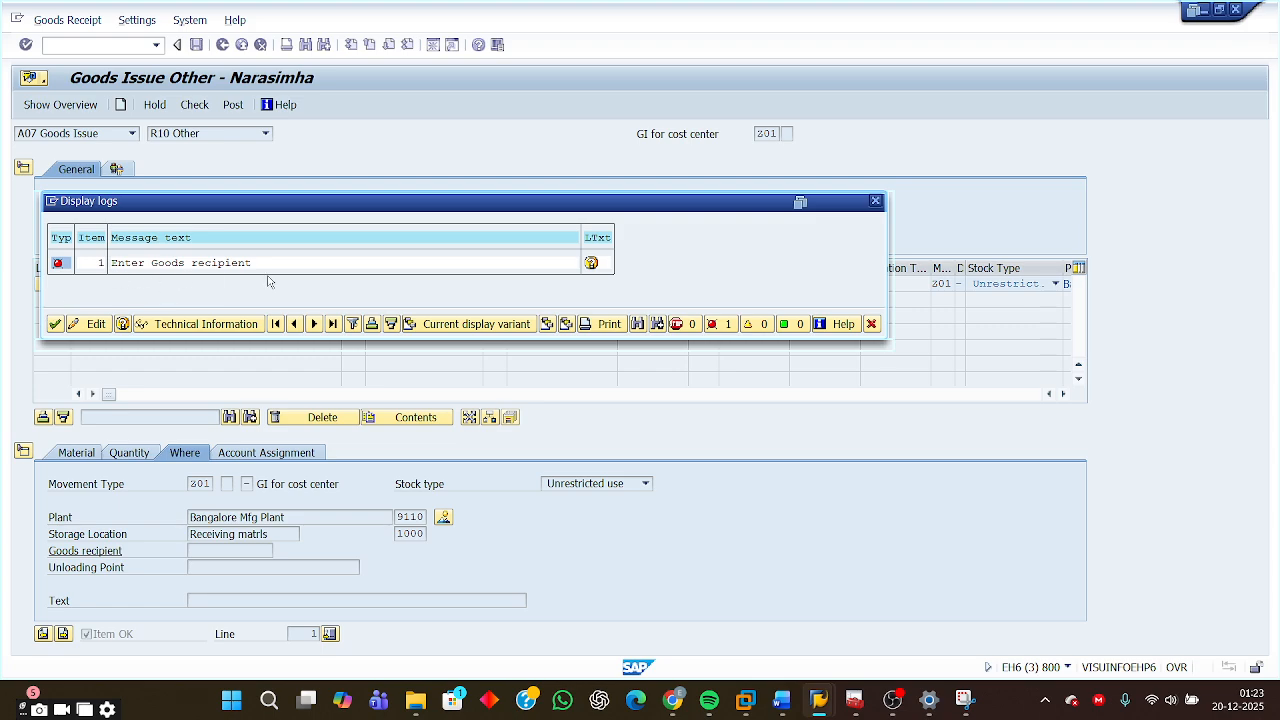
click(871, 324)
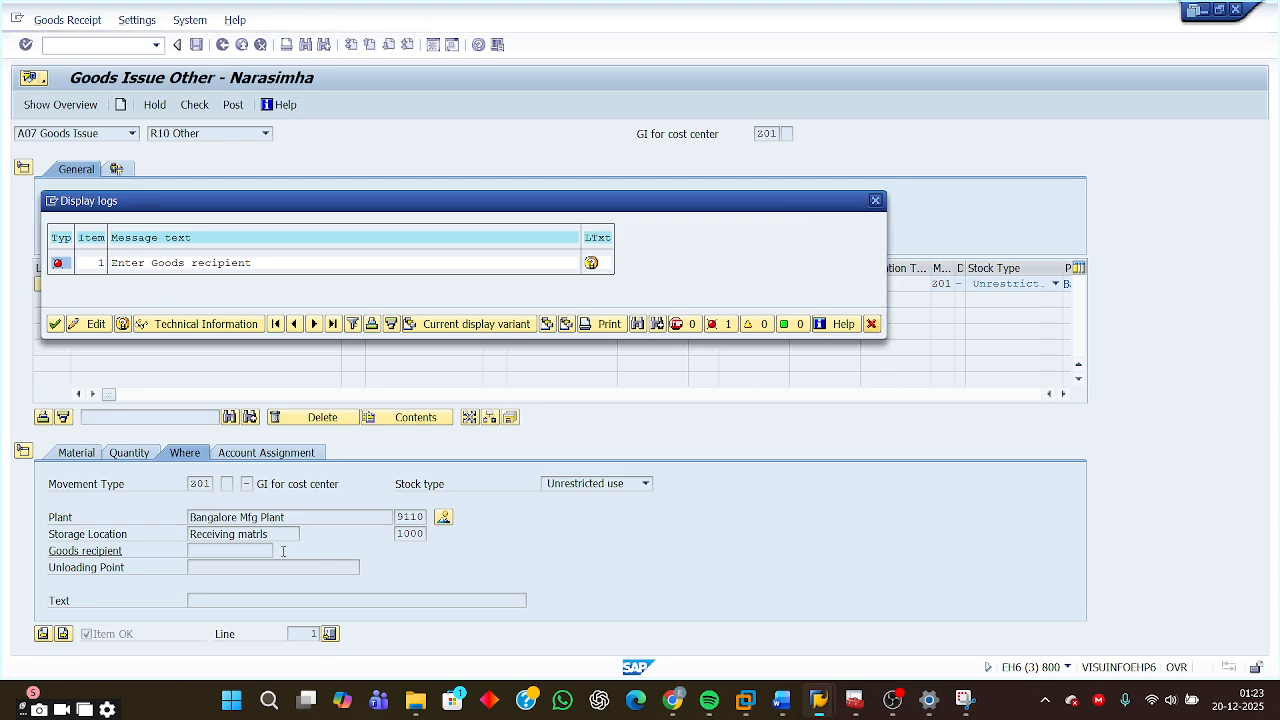
- Enter the recipient's name as the item's goods recipient
click(219, 550)
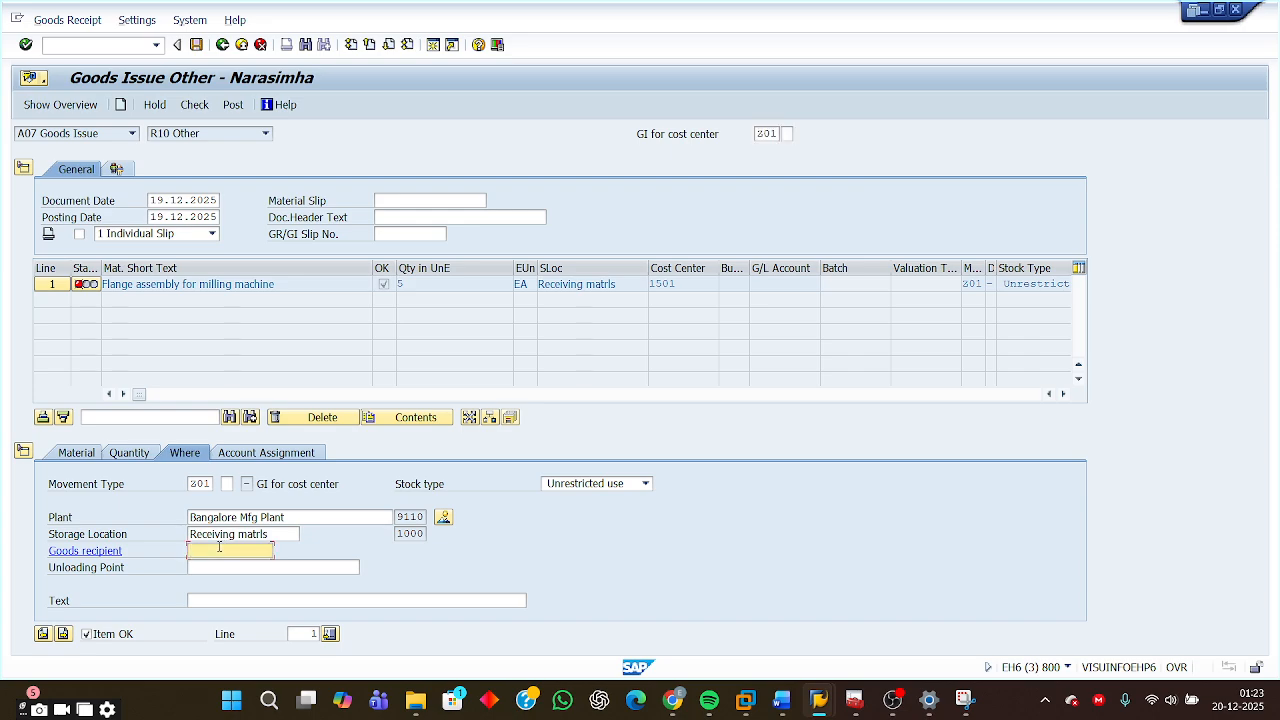
text(N)
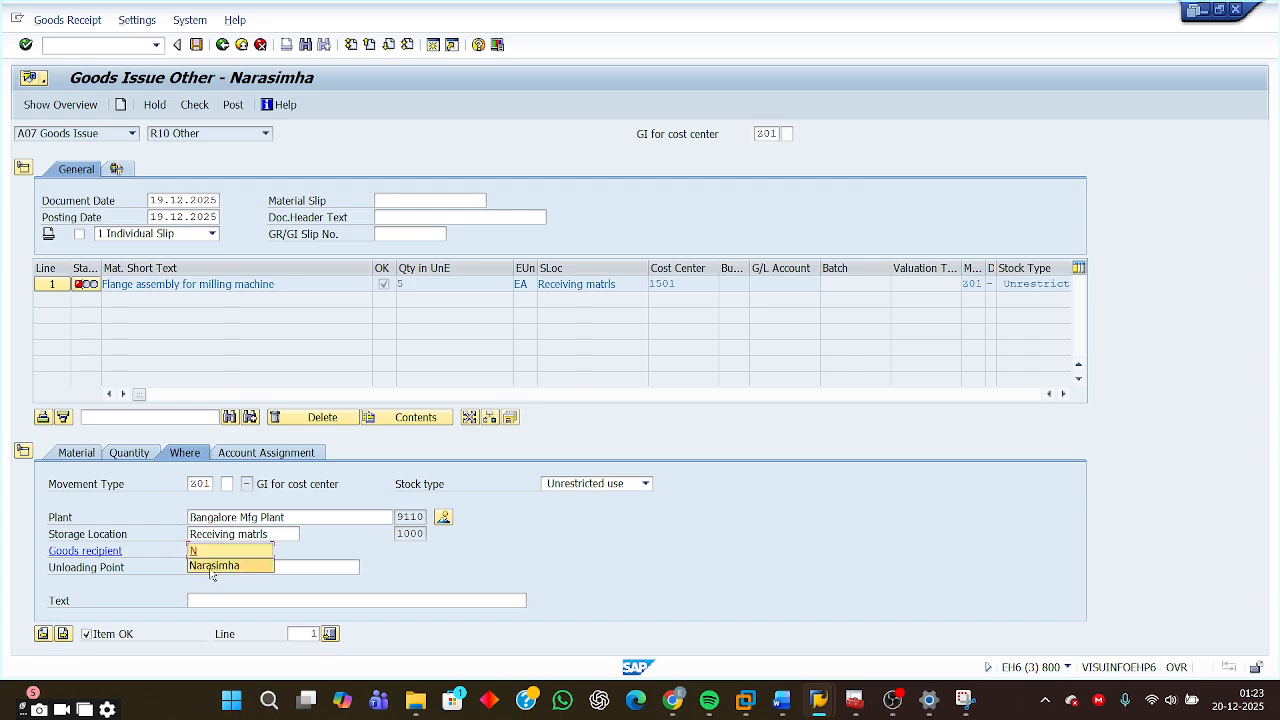
click(213, 568)
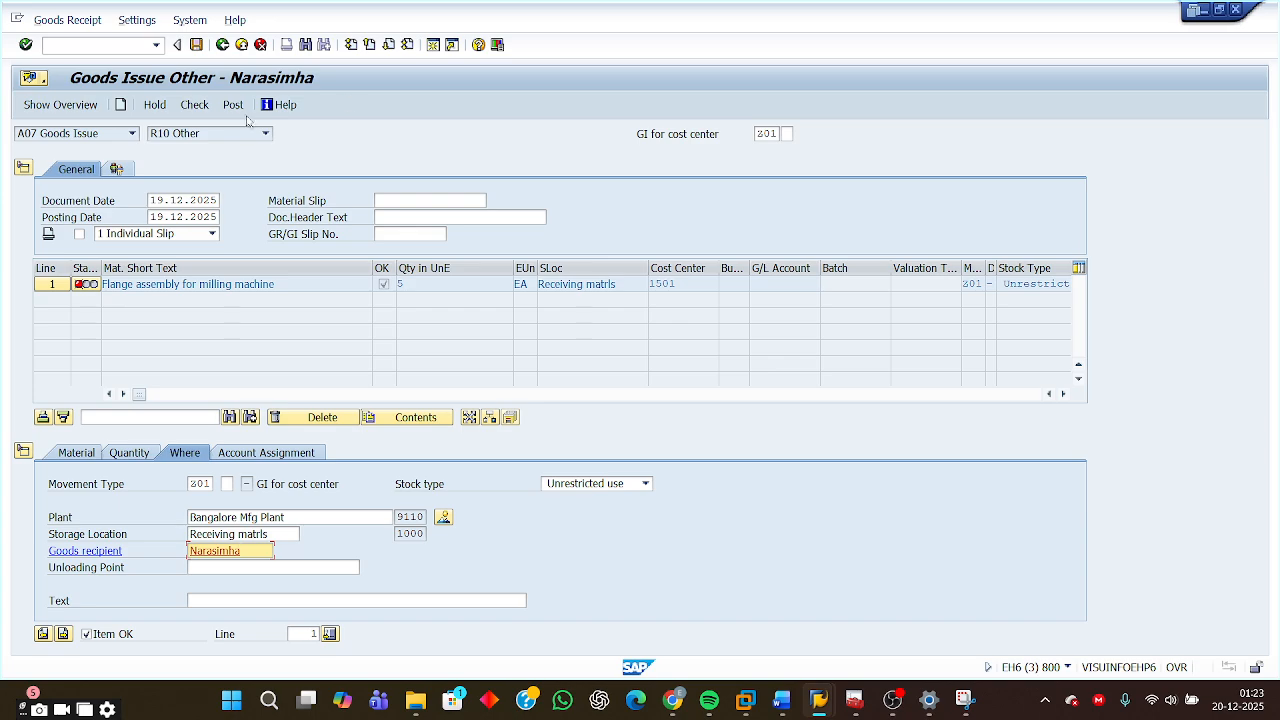
- Check the completed goods issue document again and post it
click(194, 106)
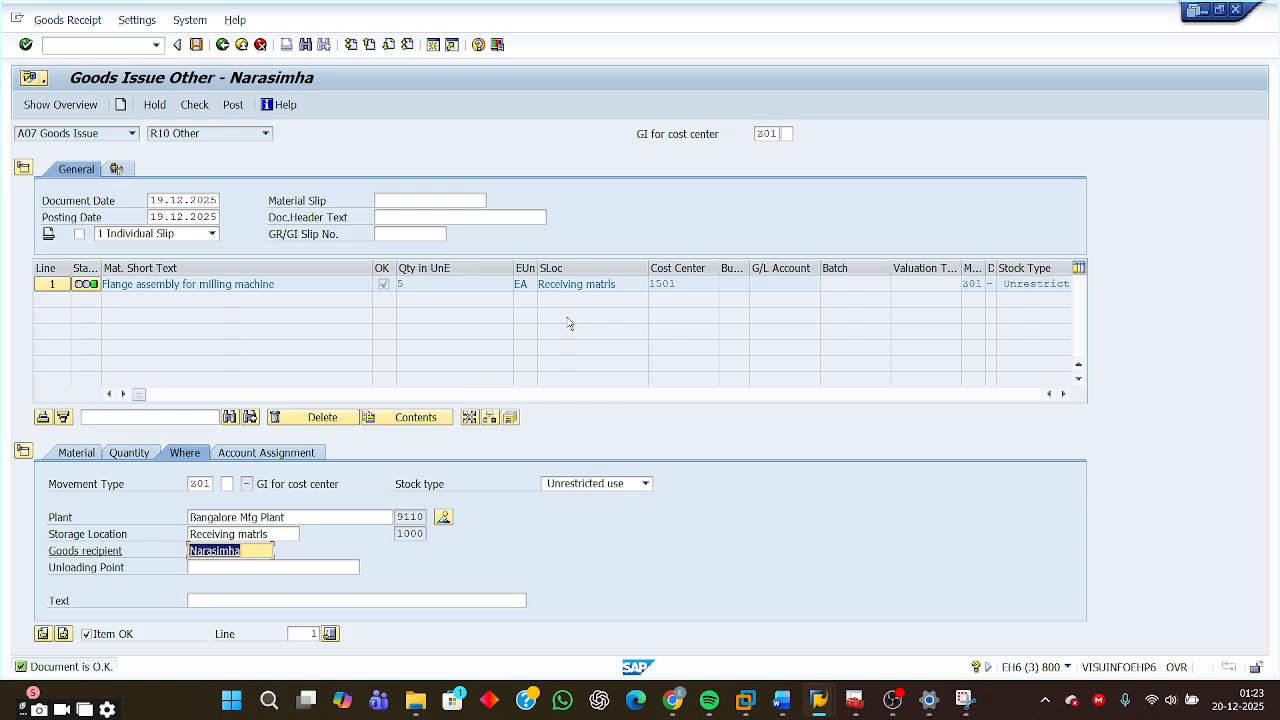
click(257, 556)
click(233, 105)
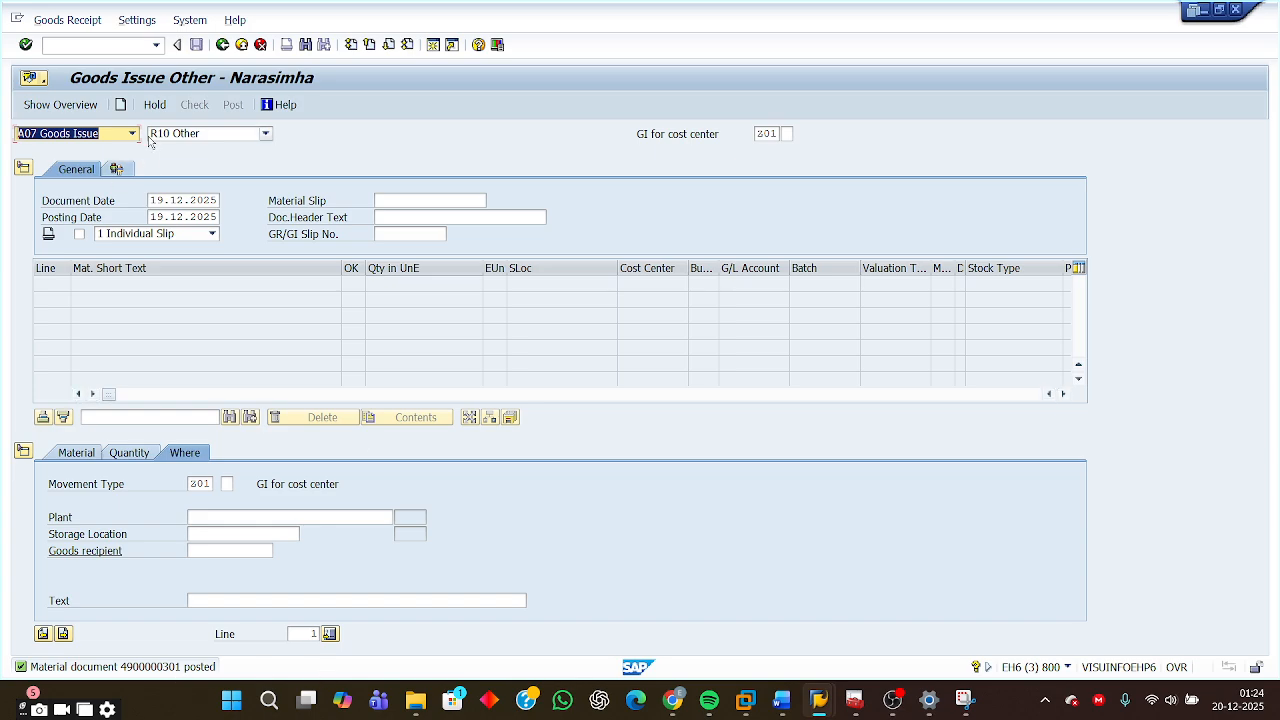
- Display the posted material document and inspect the item's movement type and goods recipient
click(131, 133)
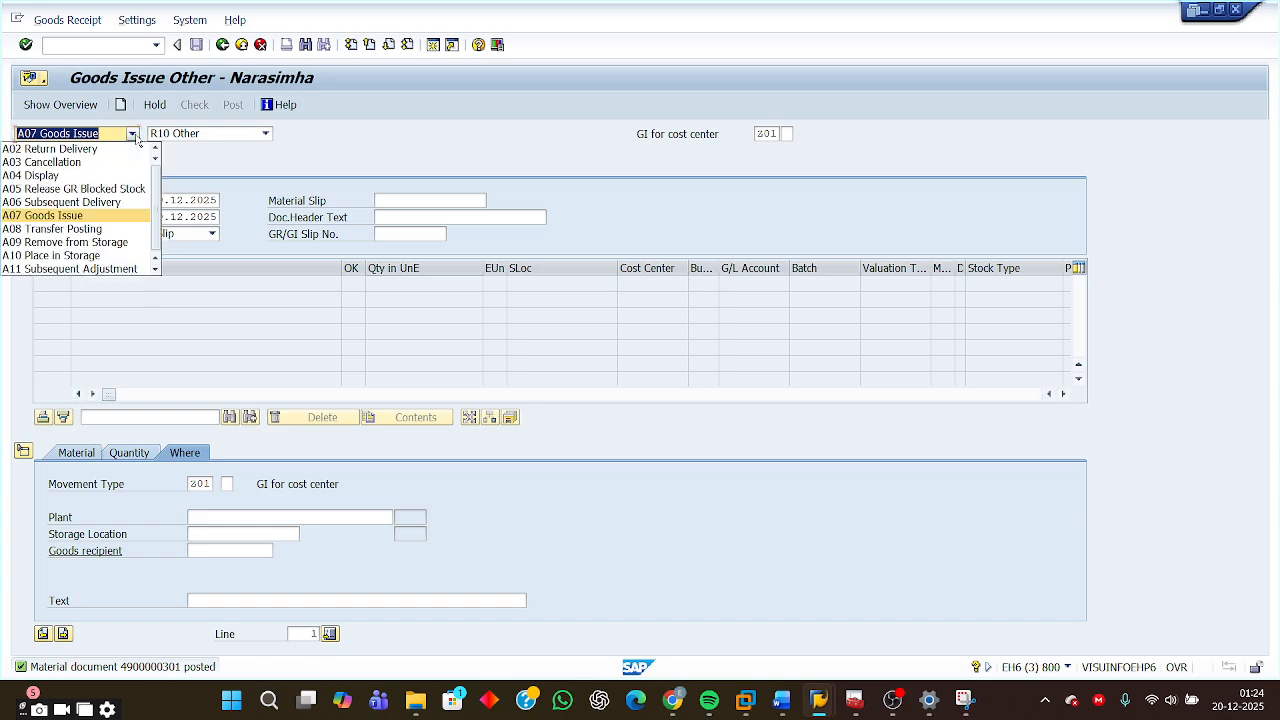
click(54, 178)
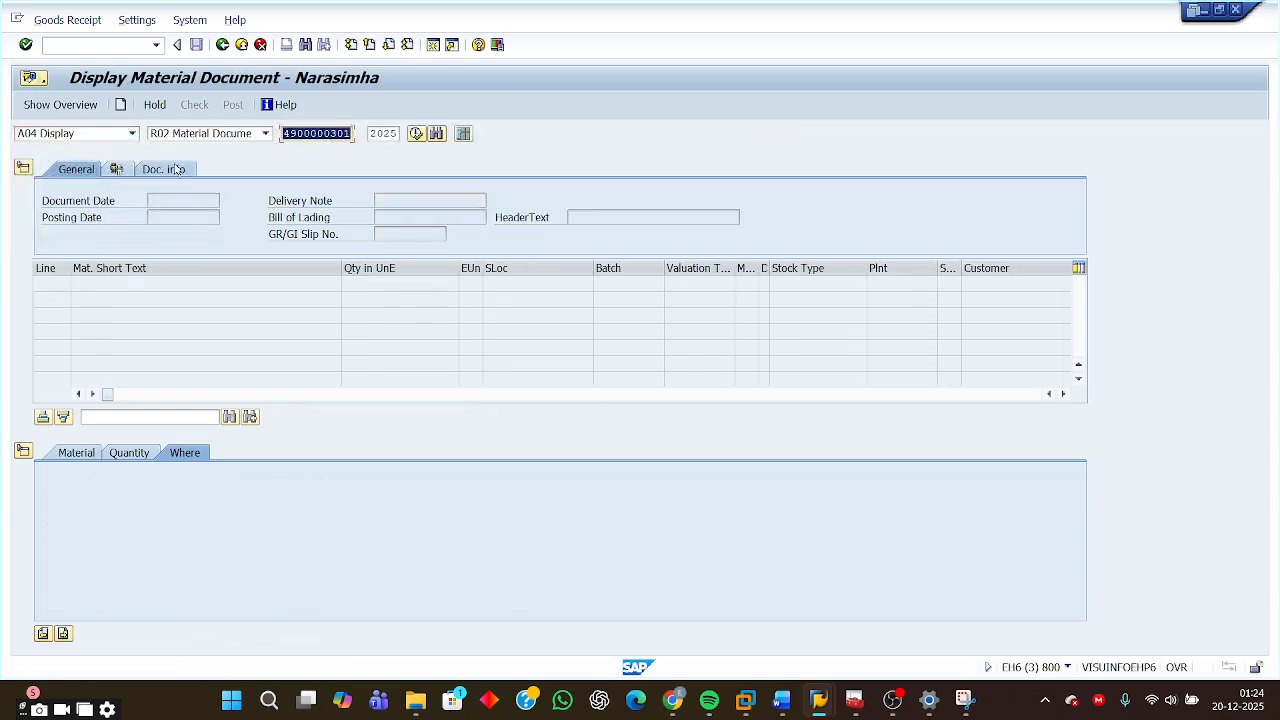
key(Return)
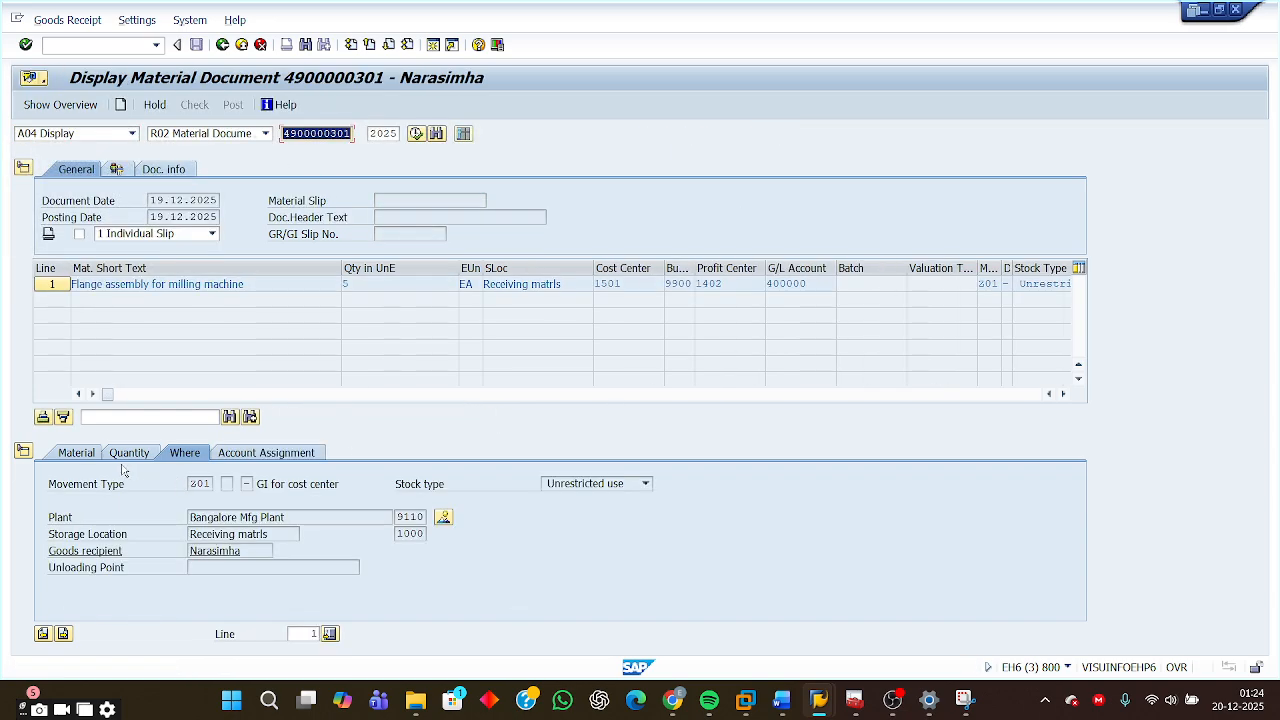
double_click(195, 483)
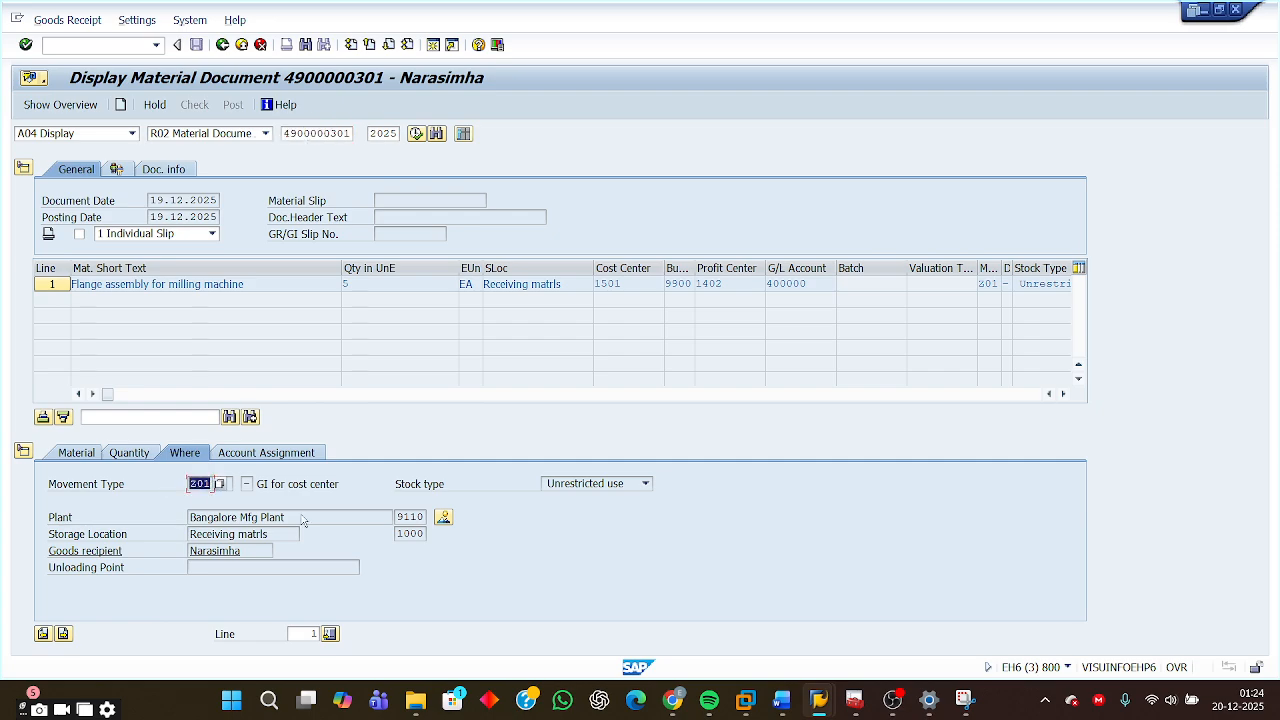
click(248, 551)
click(131, 549)
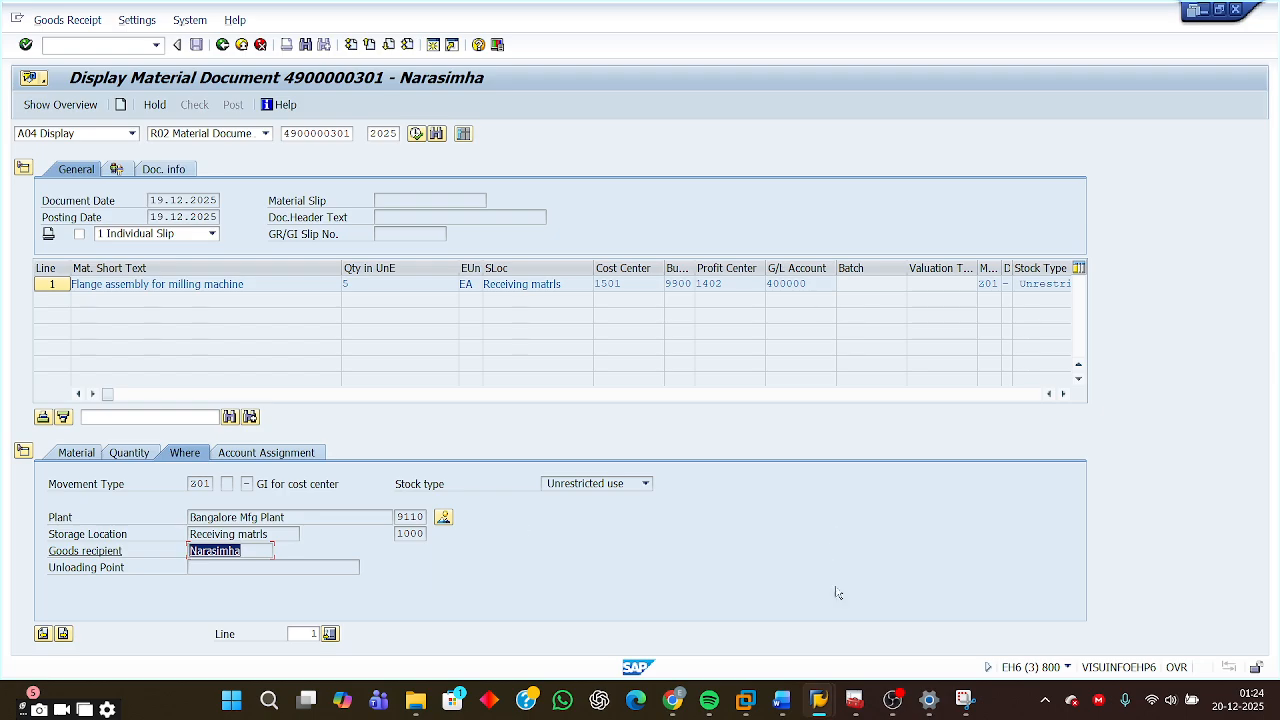
- Switch to the Word exercise document and review the movement type creation and goods issue test instructions
mouse_move(781, 706)
click(783, 603)
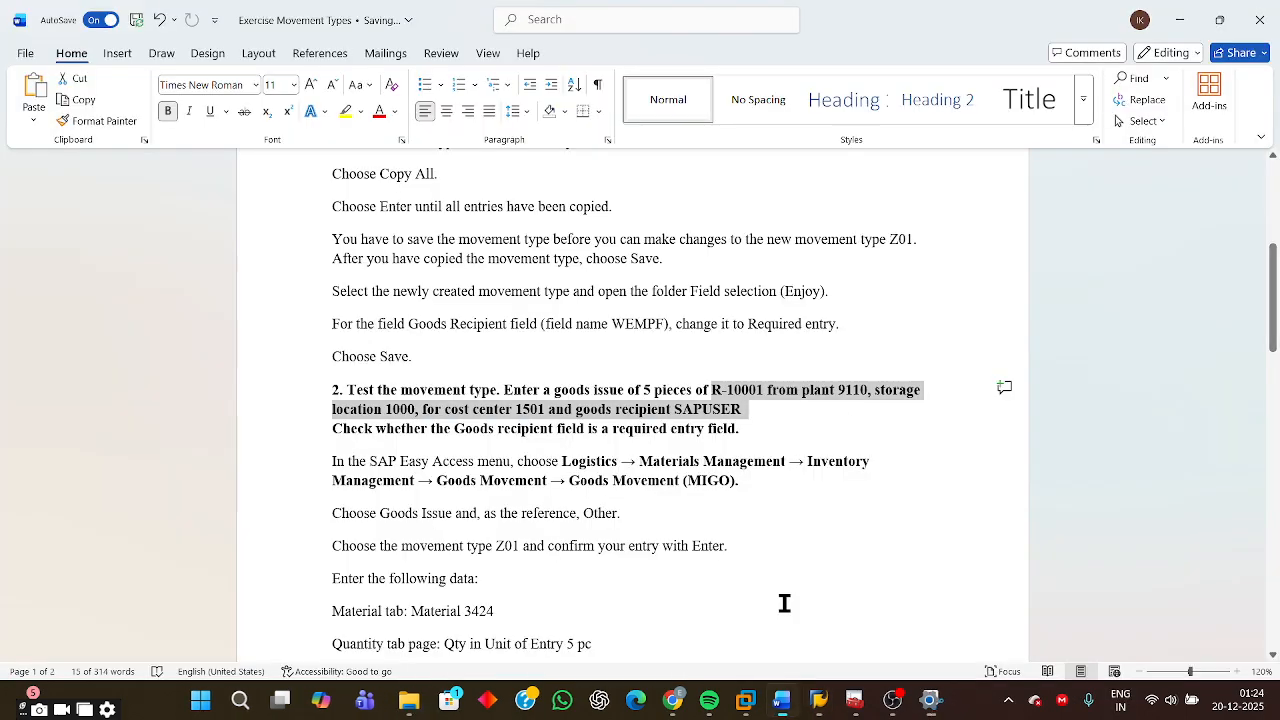
scroll(849, 517, up, 5)
scroll(846, 514, up, 1)
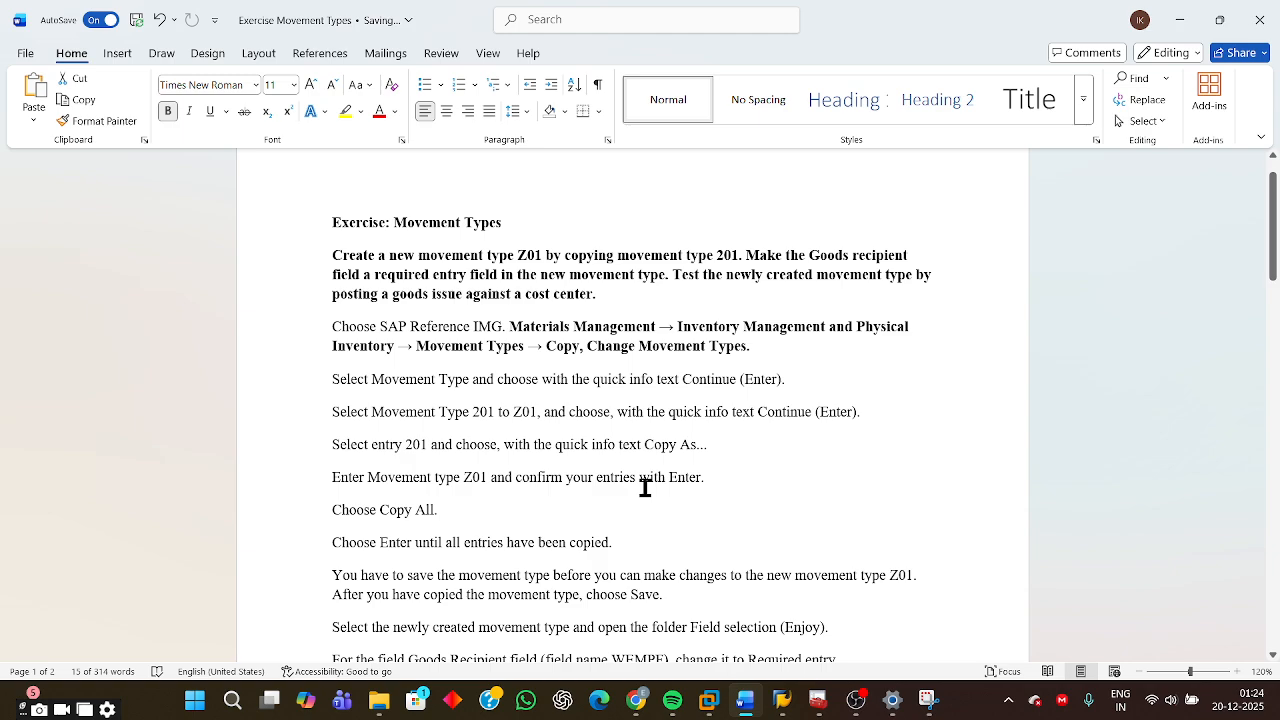
scroll(855, 505, down, 5)
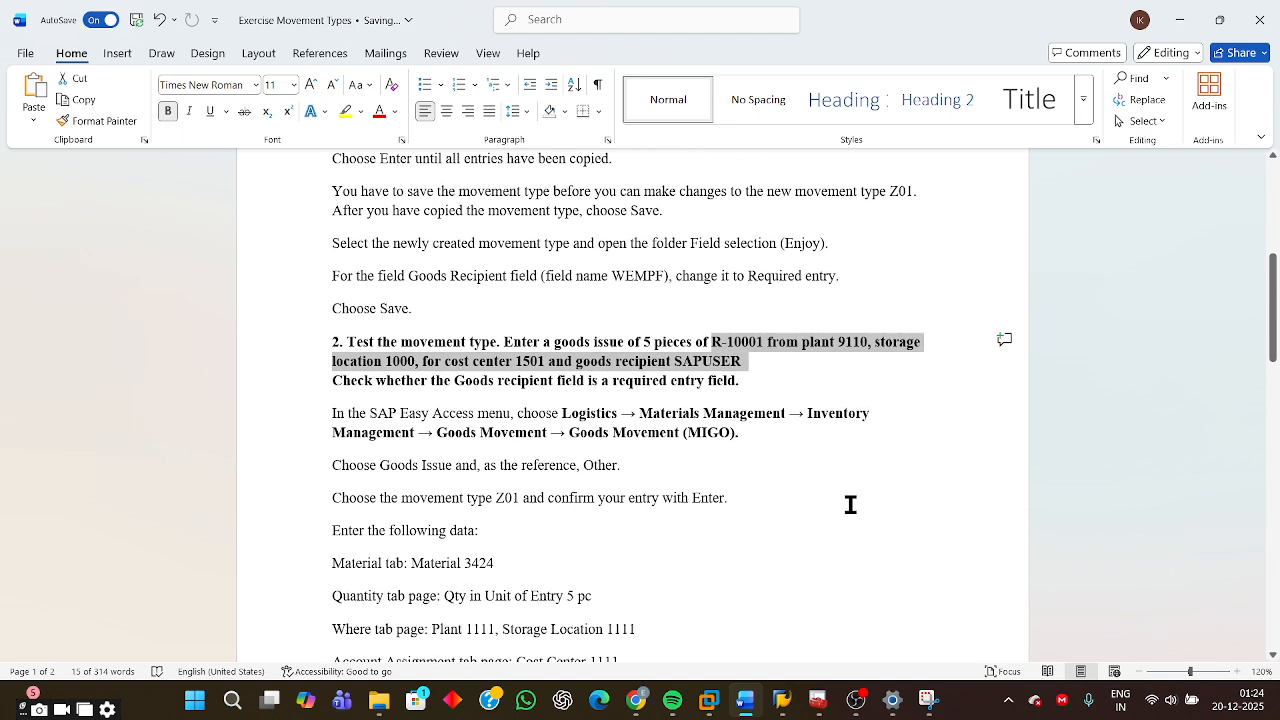
click(829, 512)
scroll(831, 519, down, 3)
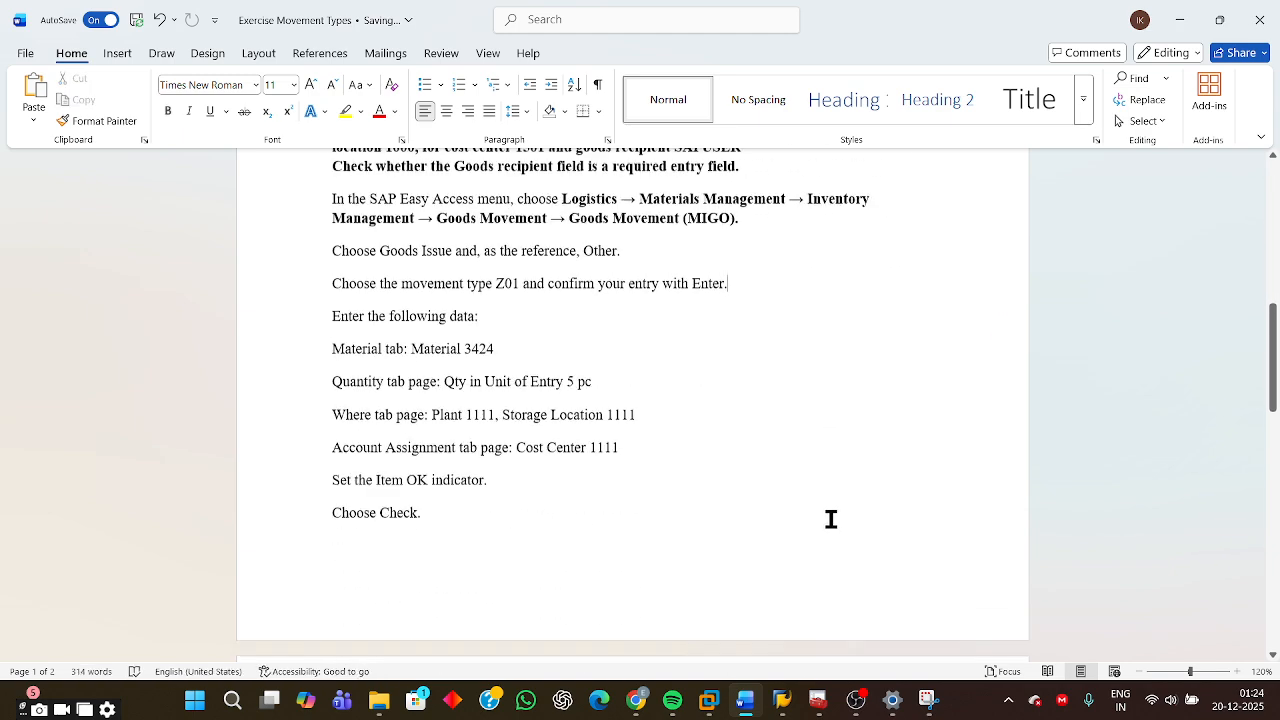
scroll(831, 519, down, 3)
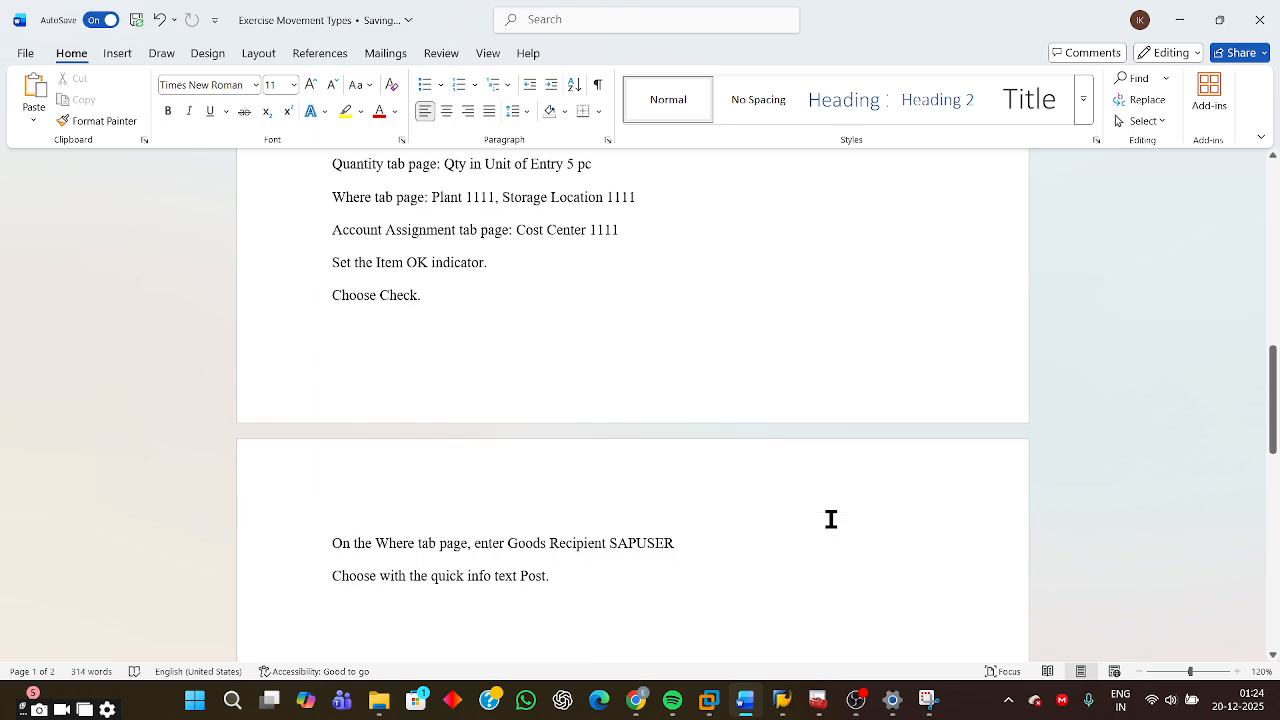
scroll(833, 519, up, 7)
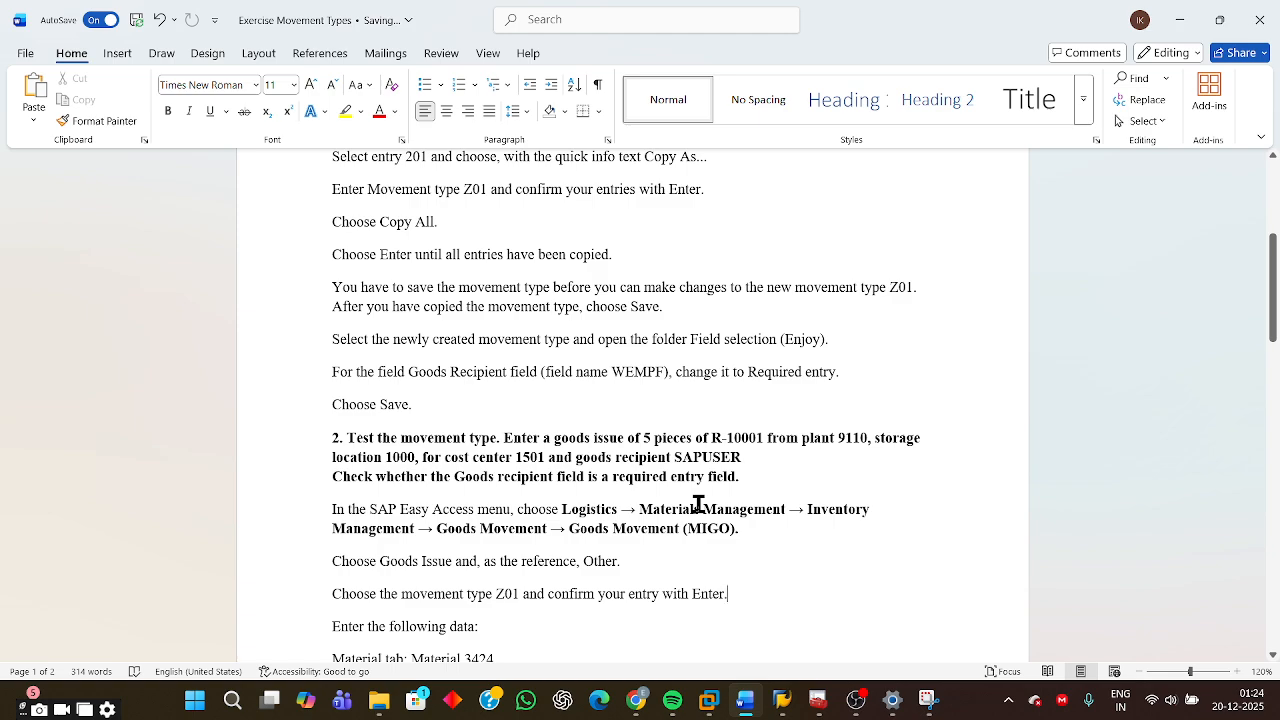
click(856, 700)
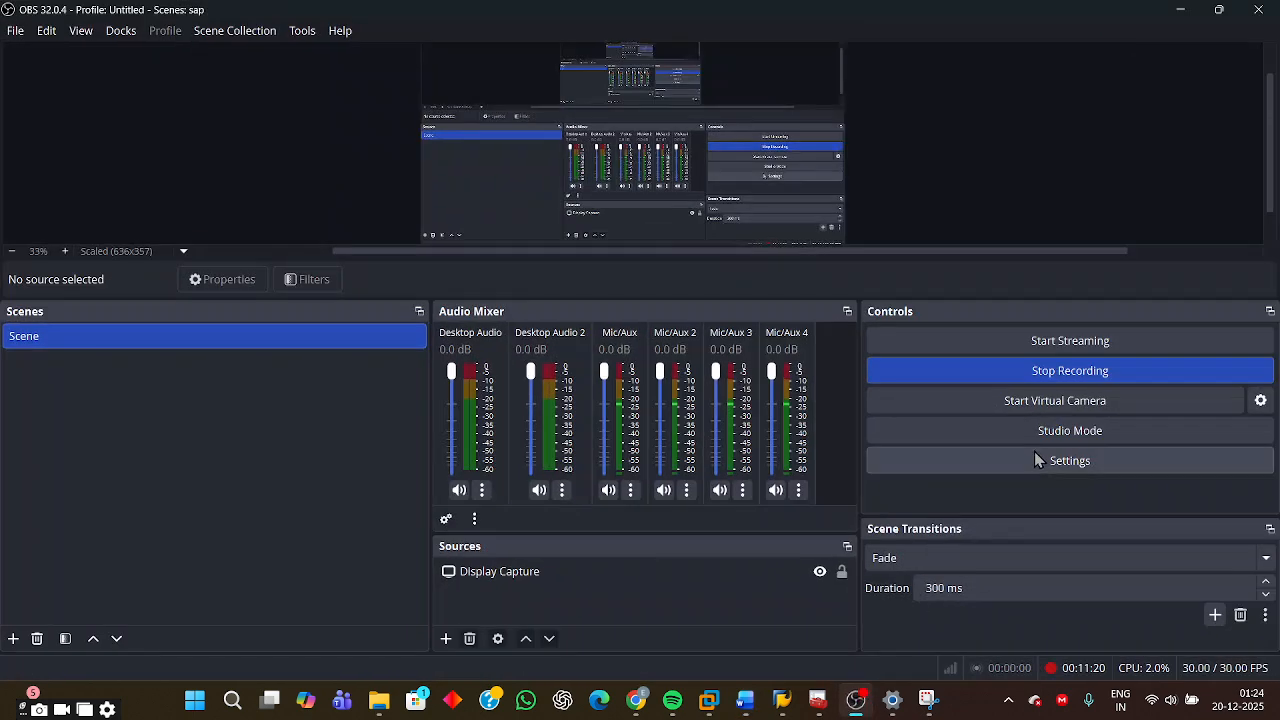